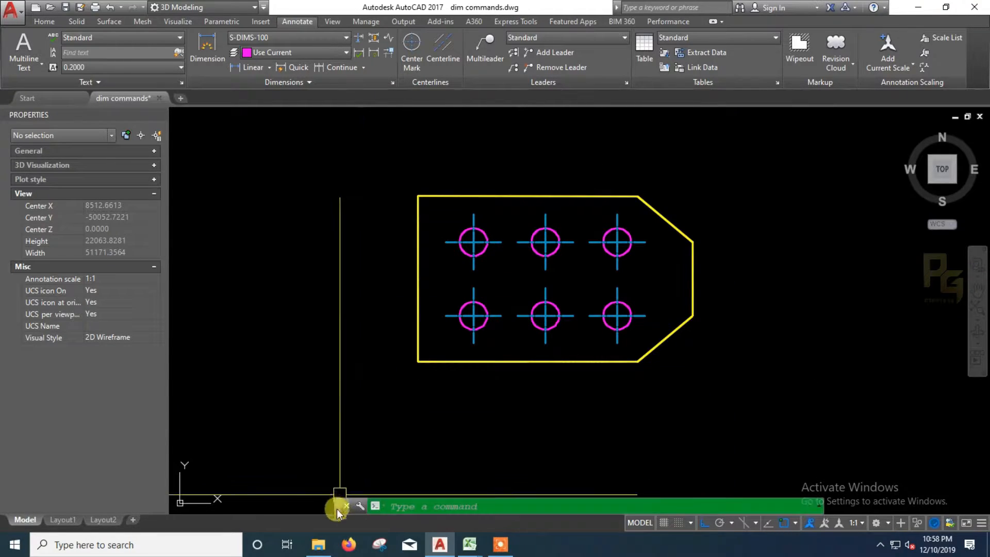
# Cancel any running command, move the floating command line to the far end of the drawing area and enlarge its history
pyautogui.moveTo(413, 473); pyautogui.dragTo(407, 446)
pyautogui.press('Escape')
pyautogui.press('Escape')
pyautogui.press('Escape')
pyautogui.press('Escape')
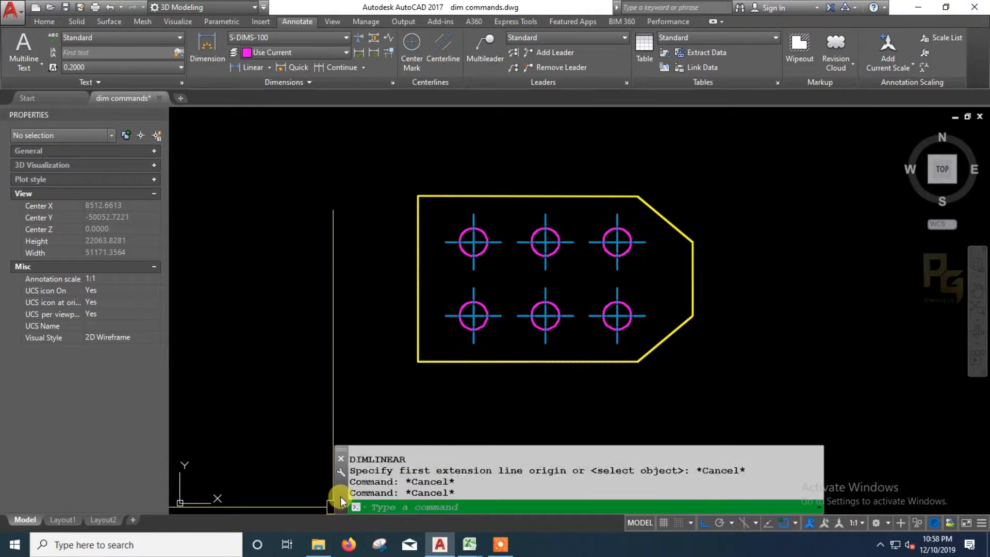
pyautogui.moveTo(339, 494); pyautogui.dragTo(803, 490)
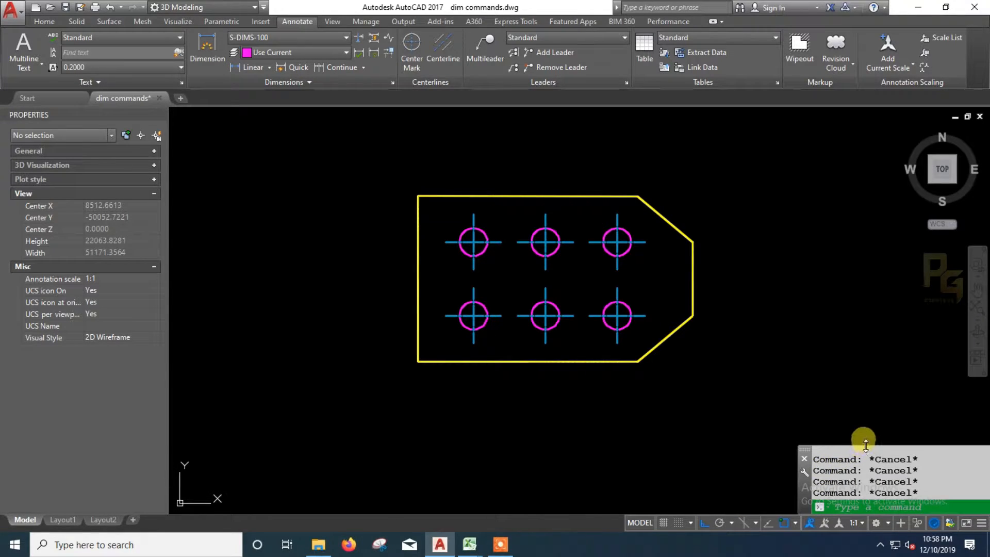
pyautogui.moveTo(866, 444); pyautogui.dragTo(860, 407)
pyautogui.write('DLI')
pyautogui.press('Return')
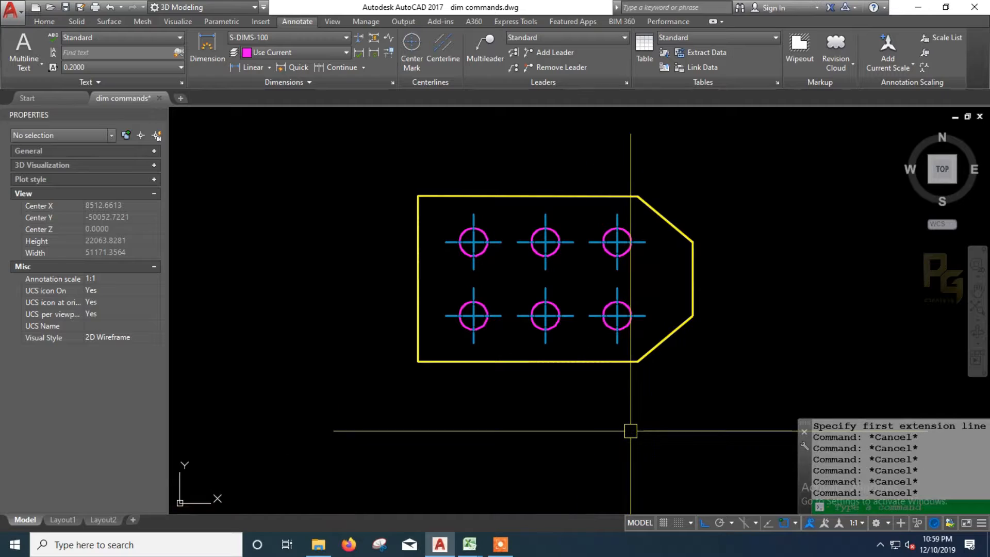
pyautogui.write('P')
pyautogui.press('Return')
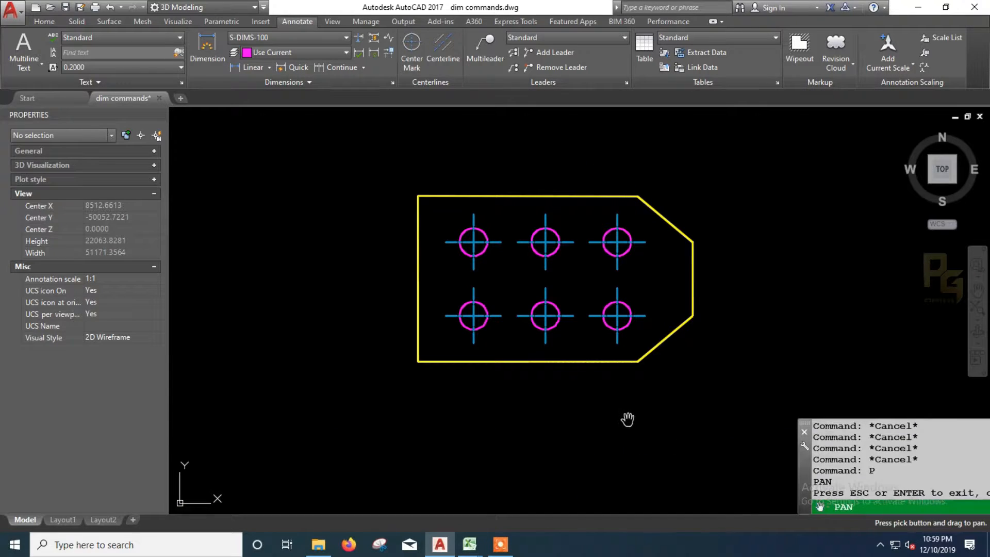
pyautogui.moveTo(627, 418)
pyautogui.mouseDown()
pyautogui.moveTo(607, 432)
pyautogui.moveTo(591, 413)
pyautogui.mouseUp()
pyautogui.moveTo(495, 322); pyautogui.dragTo(497, 333)
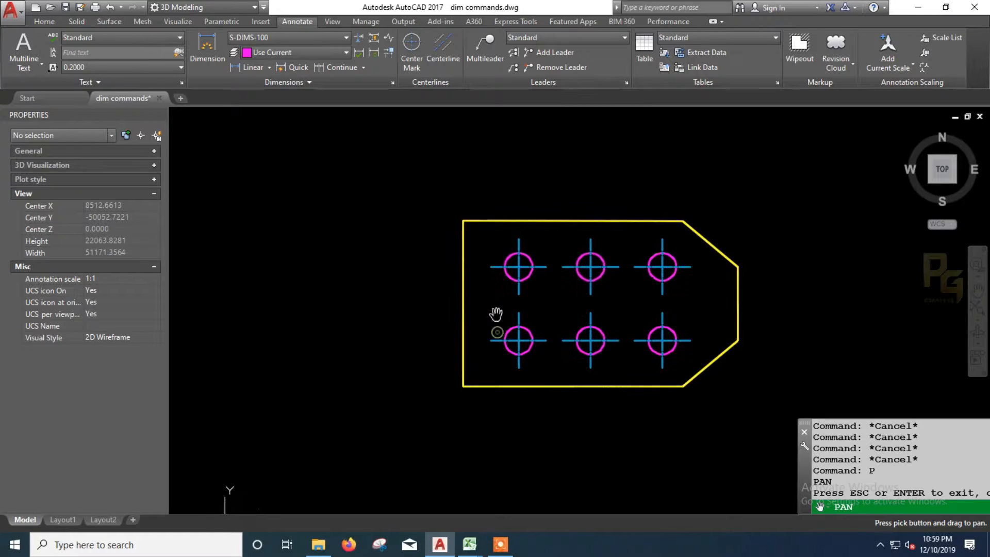
pyautogui.press('Escape')
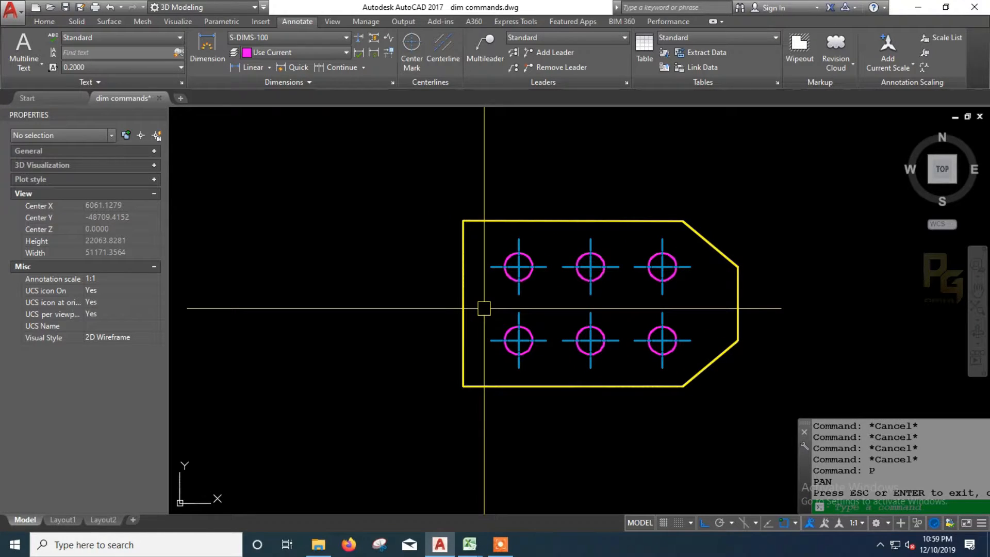
# Add an aligned dimension between the two endpoints of the plate's upper sloped edge, placed outside the outline
pyautogui.write('dim')
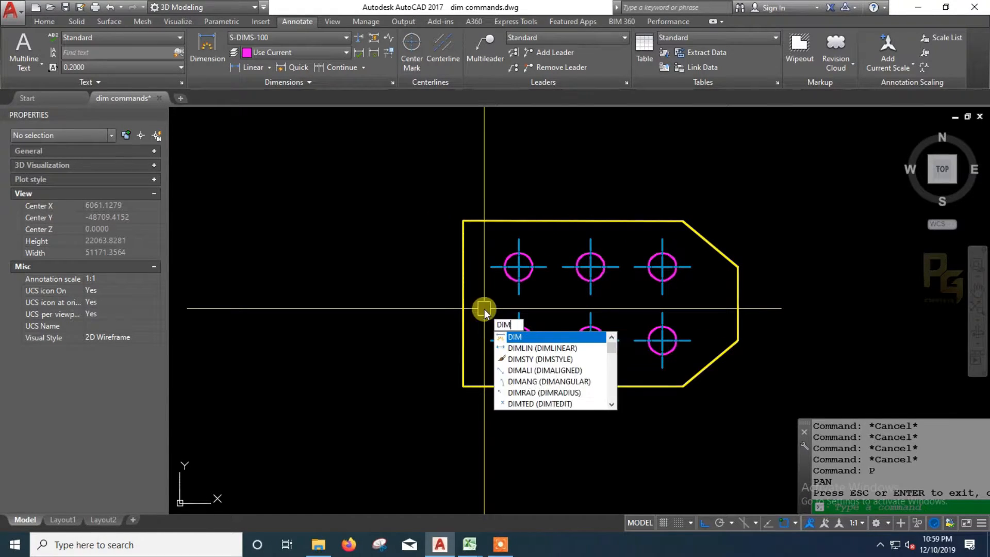
pyautogui.write('ali')
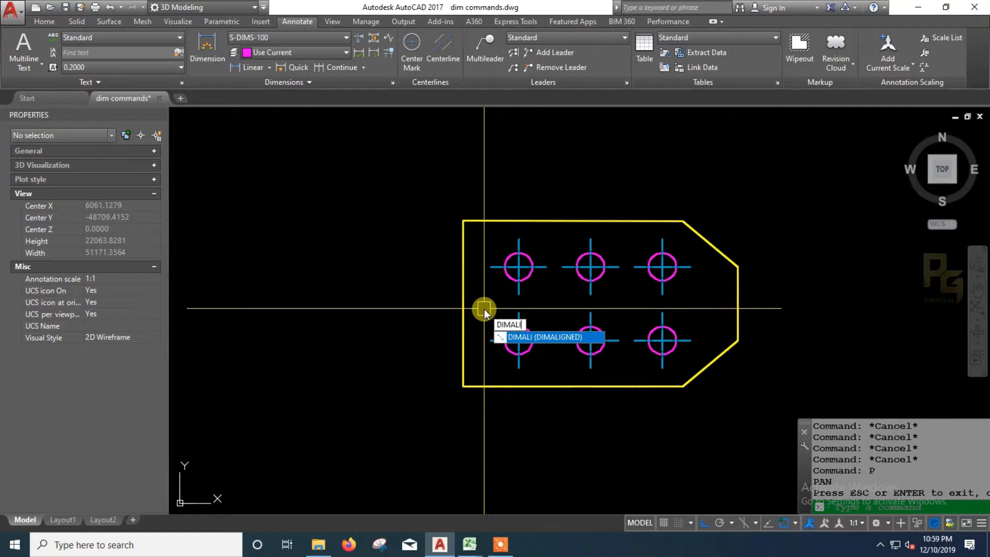
pyautogui.click(543, 337)
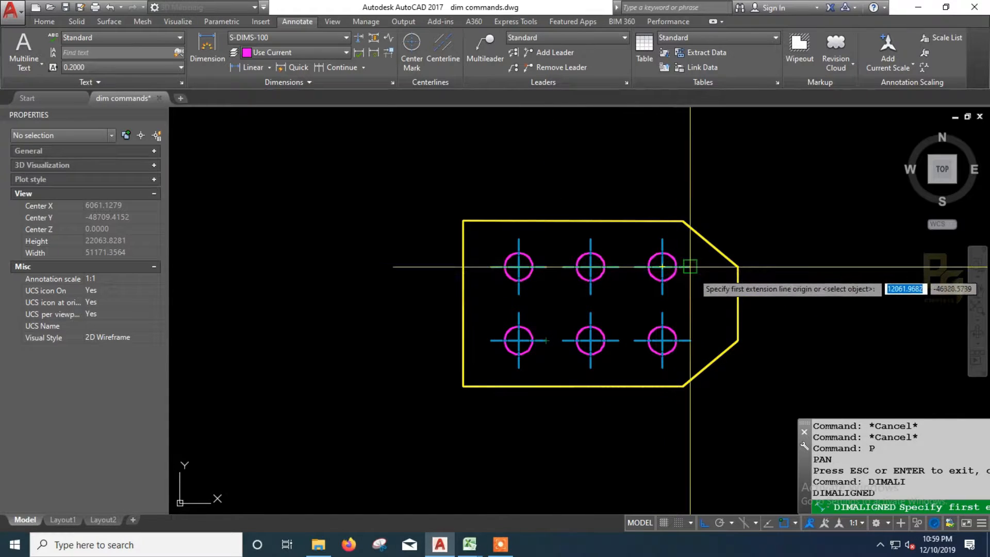
pyautogui.moveTo(690, 266); pyautogui.dragTo(628, 272, button='middle')
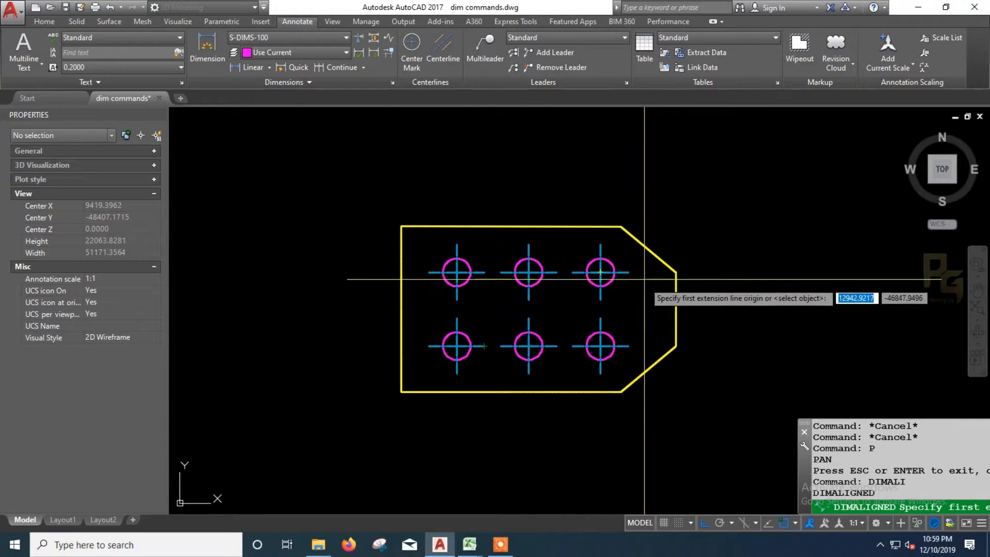
pyautogui.click(620, 226)
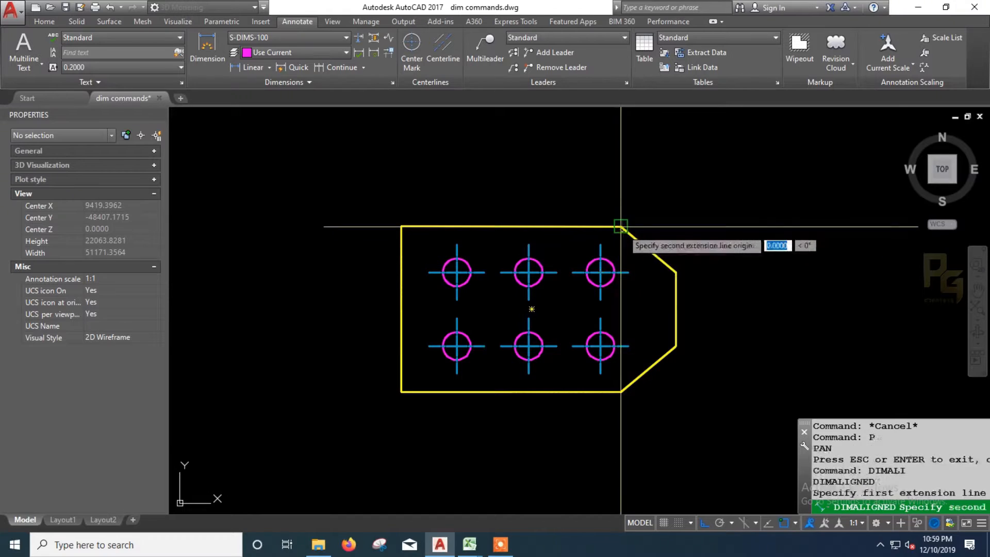
pyautogui.click(676, 271)
pyautogui.scroll(5, 672, 246)
pyautogui.scroll(-2, 671, 246)
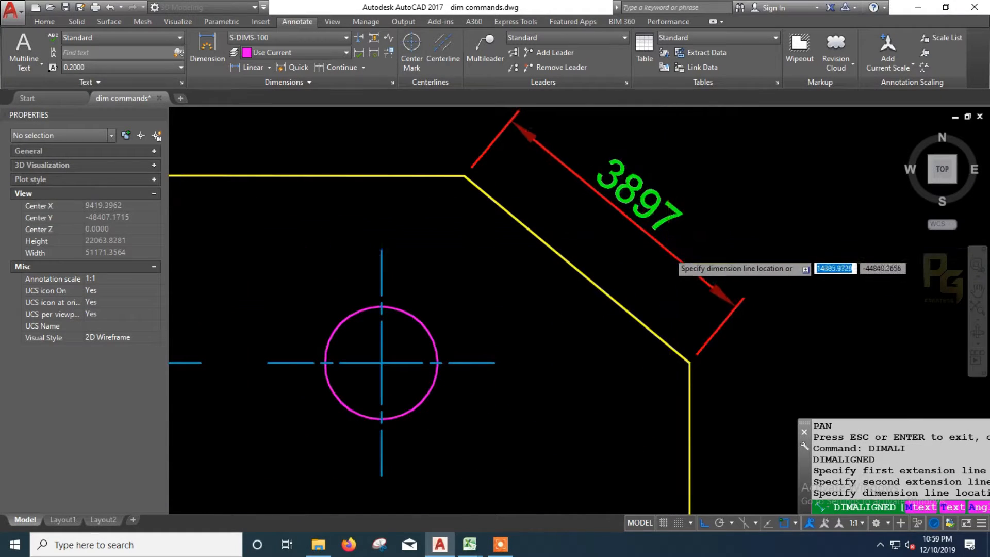
pyautogui.click(661, 265)
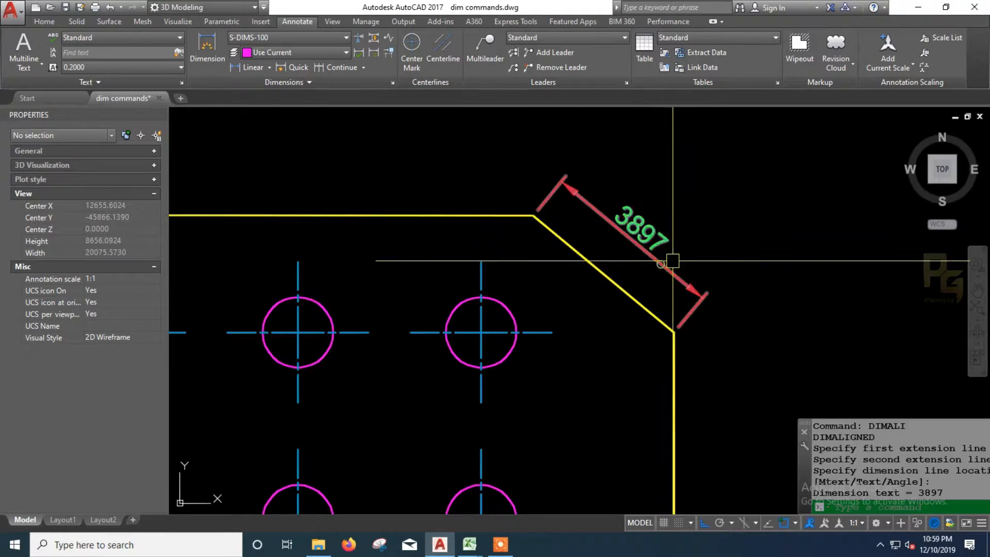
# Add an aligned dimension to the plate's lower sloped edge by selecting the edge itself, placed outside the outline
pyautogui.scroll(-3, 675, 253)
pyautogui.press('Return')
pyautogui.press('Return')
pyautogui.click(649, 380)
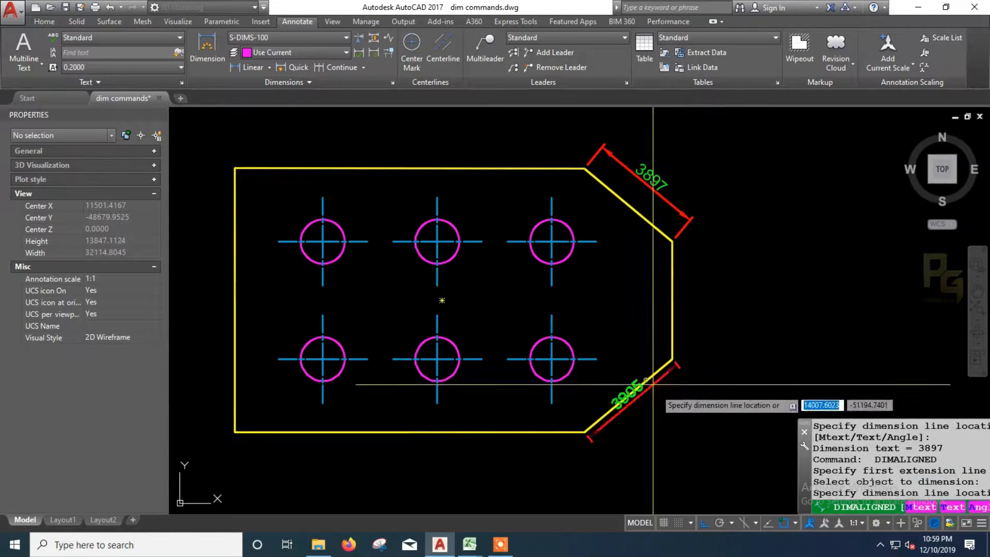
pyautogui.moveTo(677, 411); pyautogui.dragTo(657, 354, button='middle')
pyautogui.click(657, 354)
# Examine the aligned dimensions on the plate's two sloped edges
pyautogui.write('p')
pyautogui.press('Return')
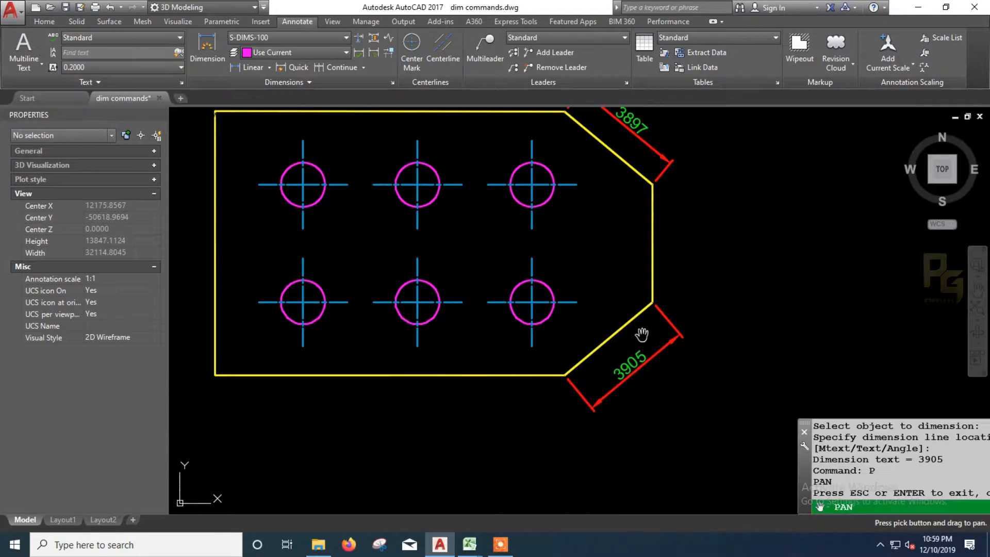
pyautogui.moveTo(641, 332); pyautogui.dragTo(643, 343)
pyautogui.scroll(2, 597, 376)
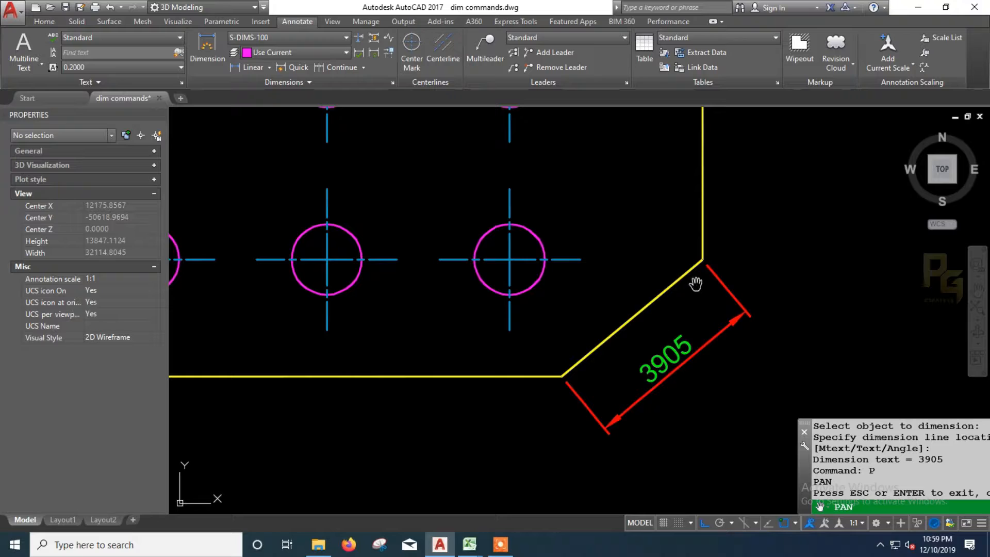
pyautogui.scroll(-3, 696, 284)
pyautogui.scroll(2, 711, 276)
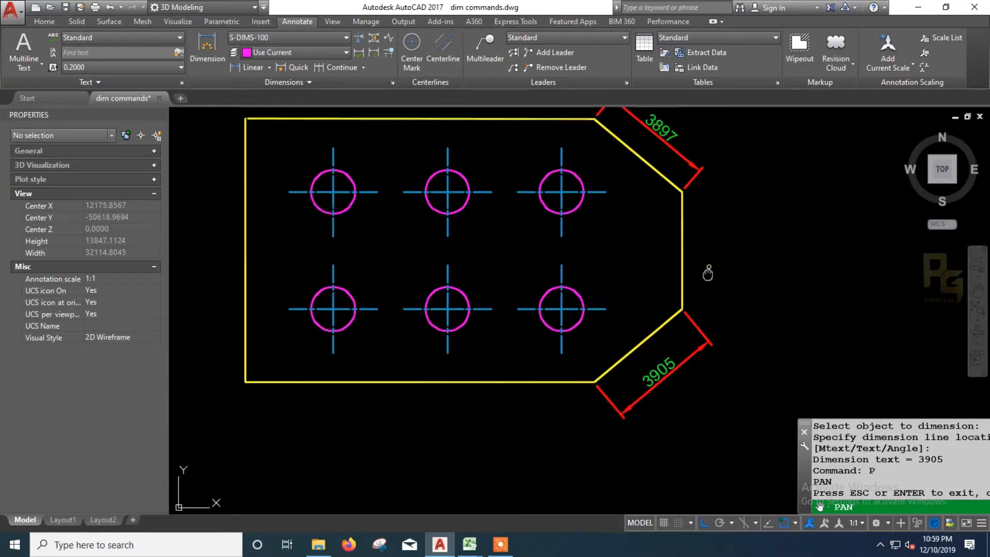
pyautogui.moveTo(708, 274); pyautogui.dragTo(707, 281)
pyautogui.moveTo(659, 376); pyautogui.dragTo(662, 388)
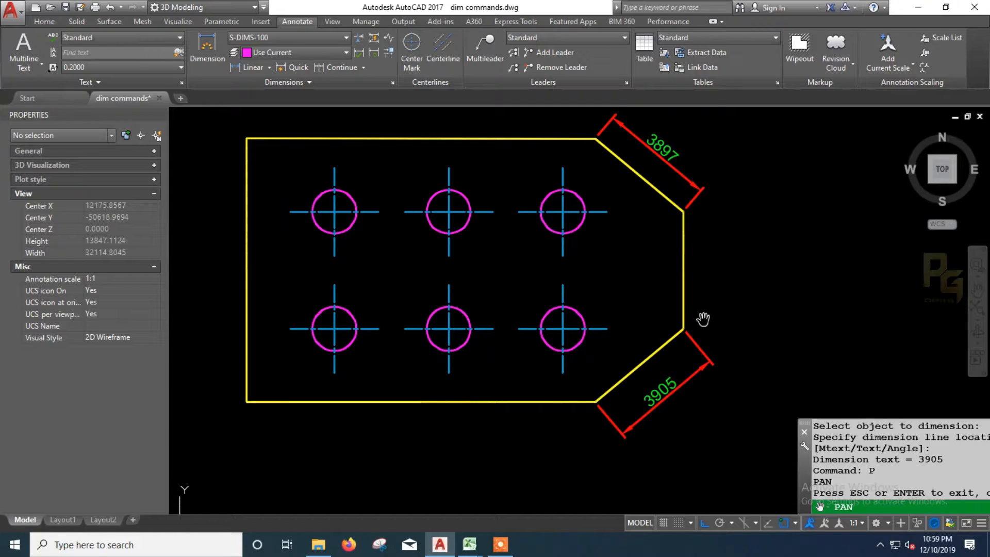
pyautogui.moveTo(645, 312); pyautogui.dragTo(667, 339)
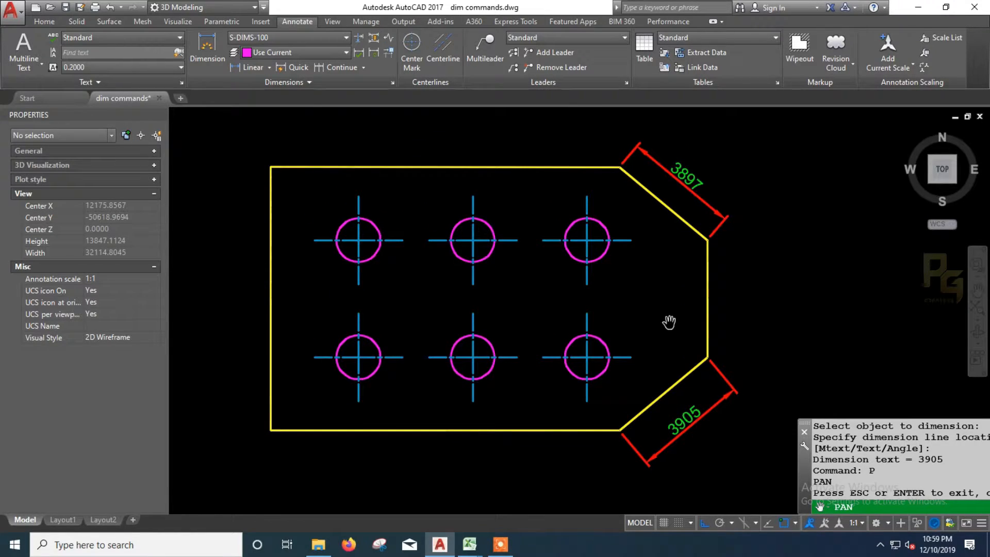
pyautogui.moveTo(669, 286); pyautogui.dragTo(672, 336)
pyautogui.press('Escape')
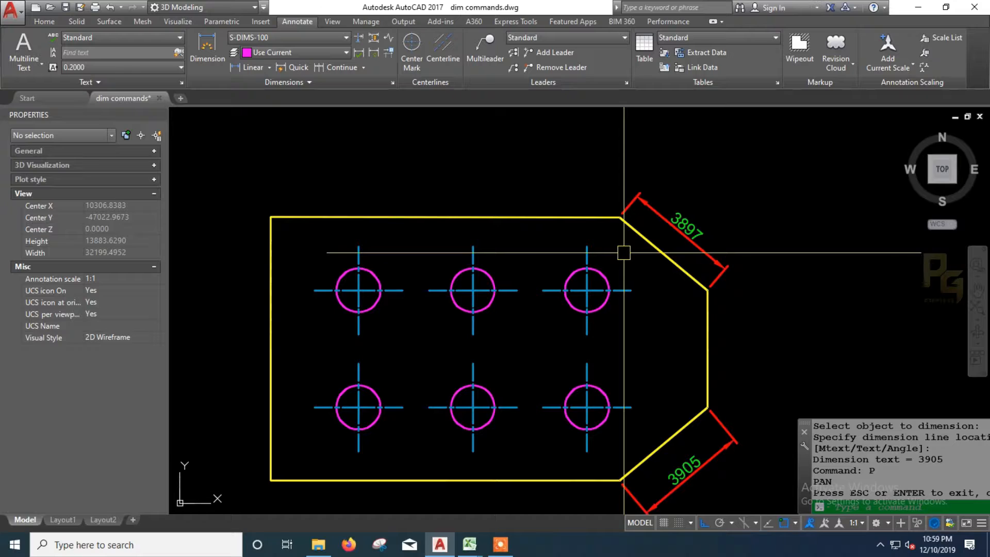
# Add an angular dimension between the upper sloped edge and the adjoining short vertical edge, placed inside the plate
pyautogui.write('diman')
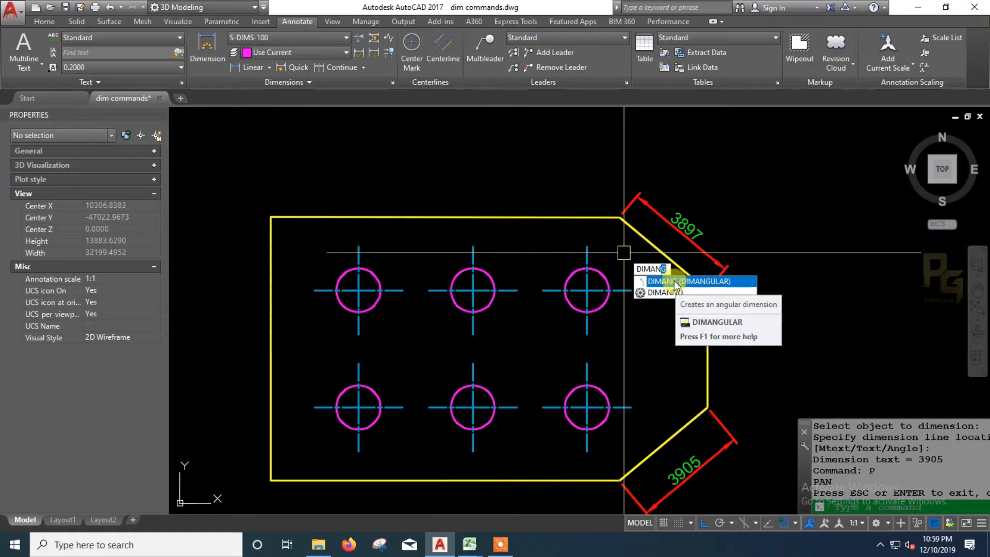
pyautogui.click(674, 281)
pyautogui.moveTo(664, 304); pyautogui.dragTo(651, 249, button='middle')
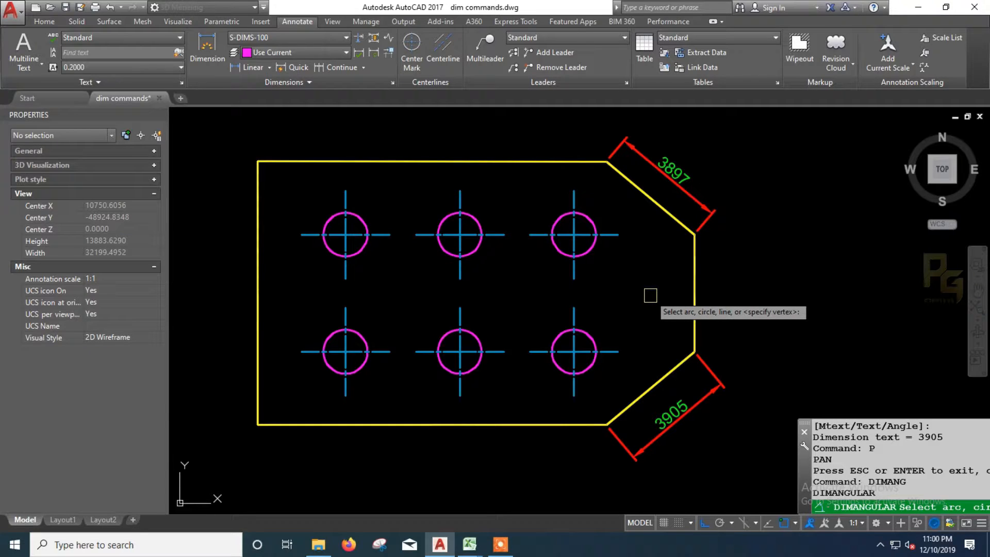
pyautogui.click(670, 215)
pyautogui.click(694, 260)
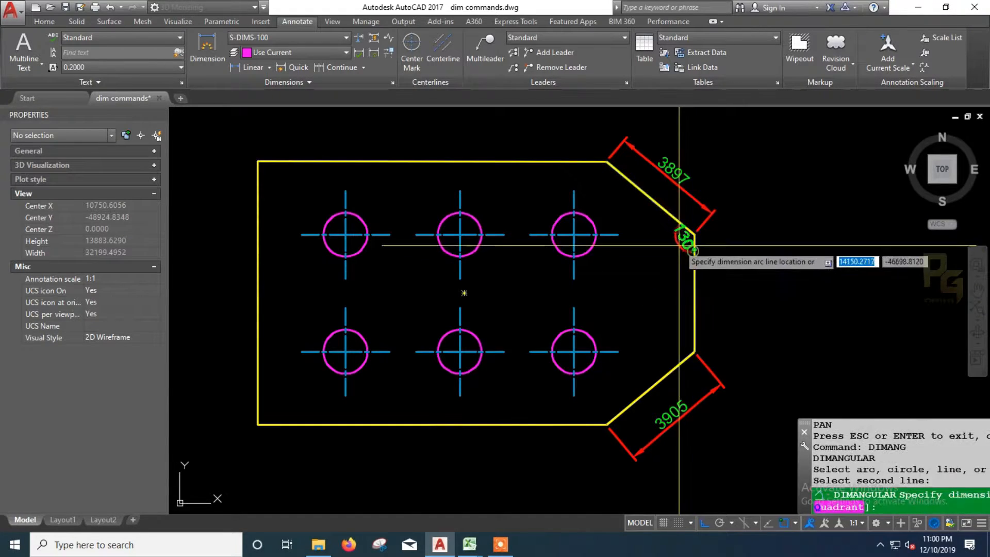
pyautogui.scroll(4, 680, 252)
pyautogui.click(631, 257)
pyautogui.scroll(-2, 651, 252)
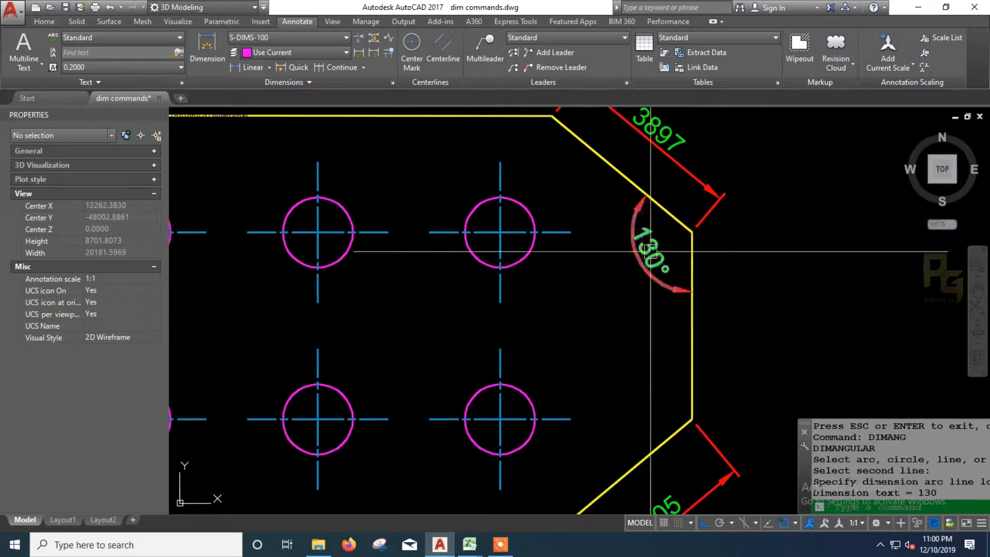
# Add an angular dimension between the plate's upper horizontal edge and the upper sloped edge, with its arc outside the outline
pyautogui.scroll(2, 664, 253)
pyautogui.scroll(-2, 672, 248)
pyautogui.moveTo(669, 242); pyautogui.dragTo(682, 308, button='middle')
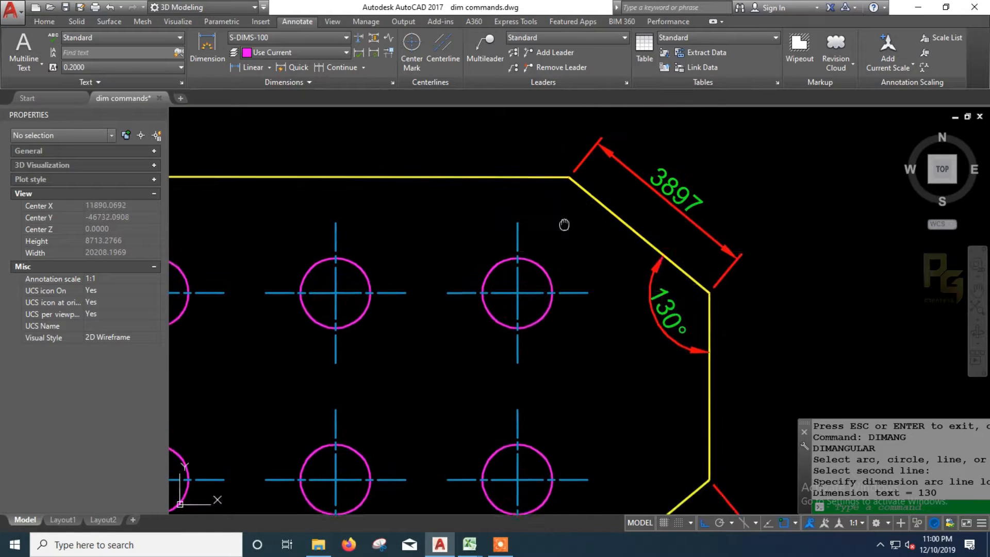
pyautogui.moveTo(565, 225); pyautogui.dragTo(565, 268, button='middle')
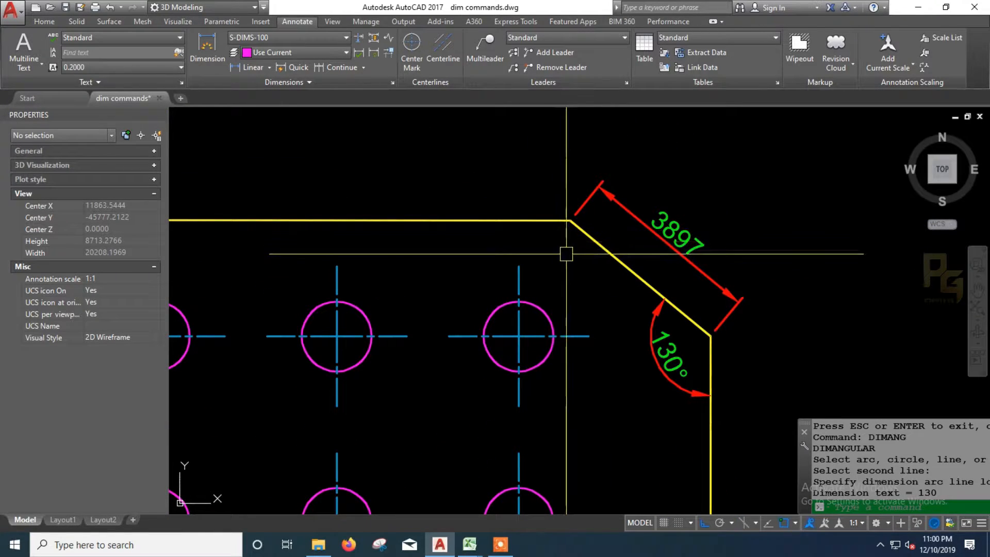
pyautogui.press('Return')
pyautogui.moveTo(566, 255); pyautogui.dragTo(542, 257, button='middle')
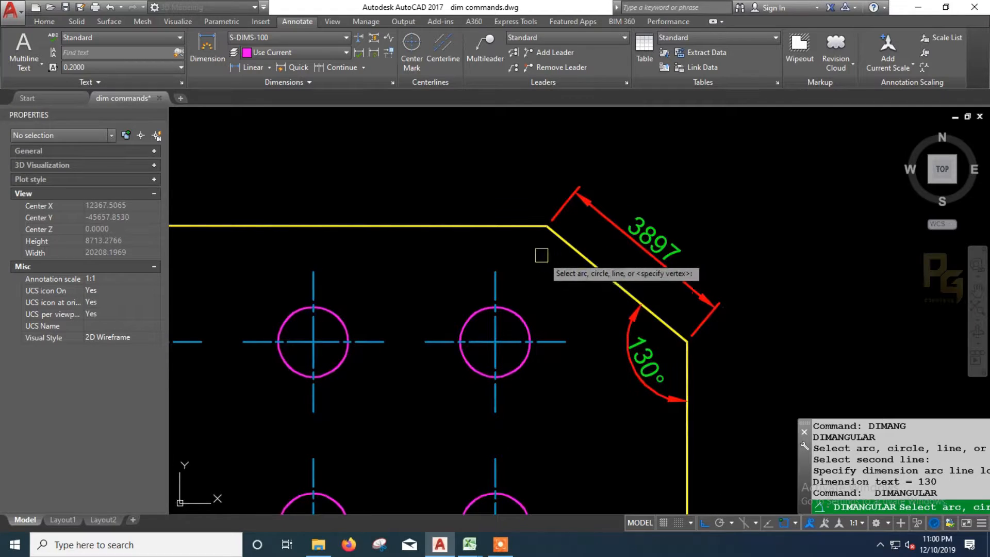
pyautogui.click(523, 225)
pyautogui.click(565, 240)
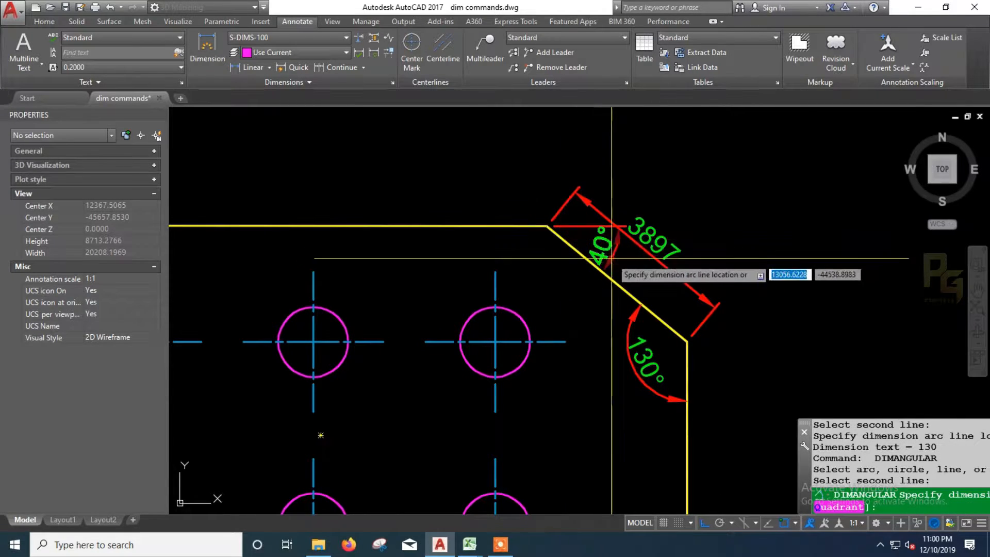
pyautogui.moveTo(591, 263); pyautogui.dragTo(514, 243, button='middle')
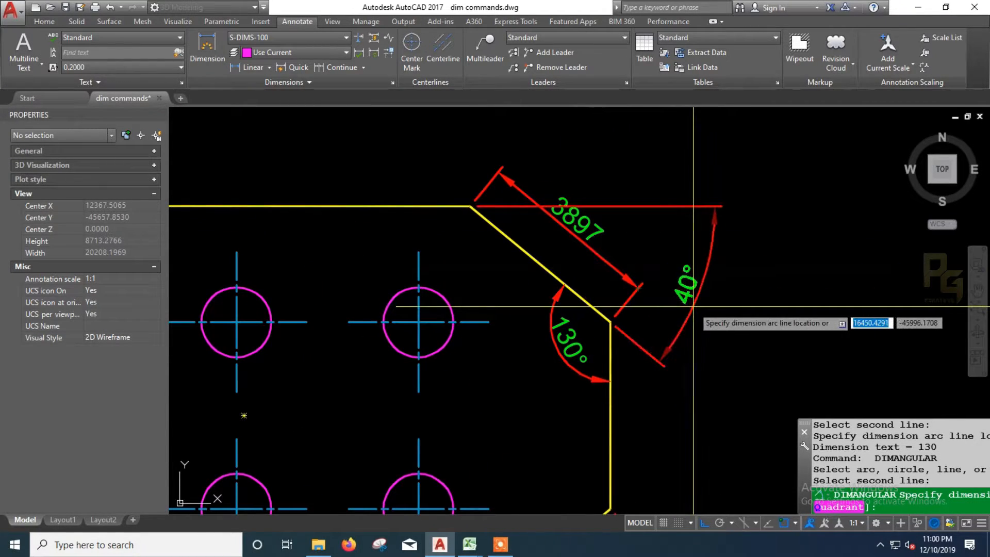
pyautogui.click(694, 306)
# Delete the aligned dimension of the upper sloped edge that overlaps the outer angular dimension
pyautogui.click(640, 290)
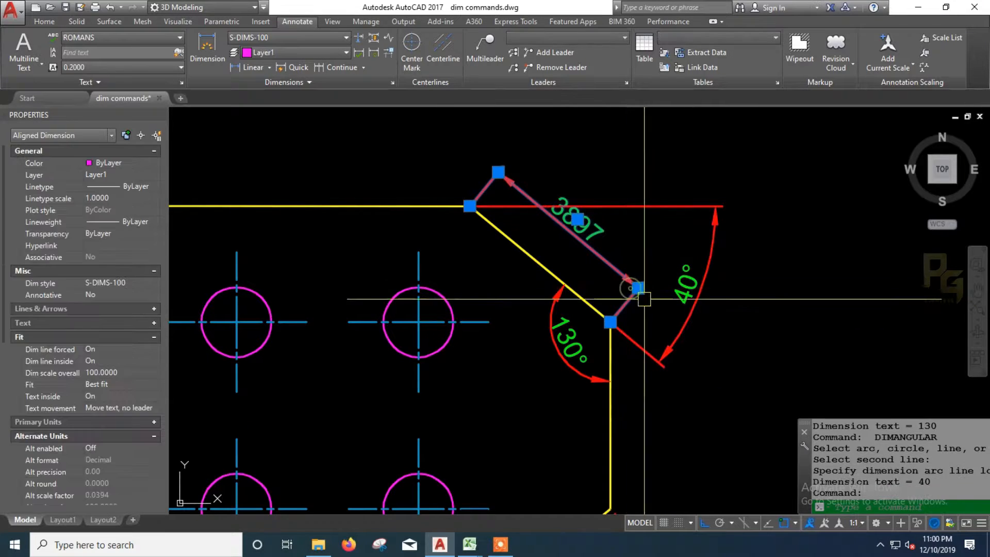
pyautogui.press('Delete')
pyautogui.write('p')
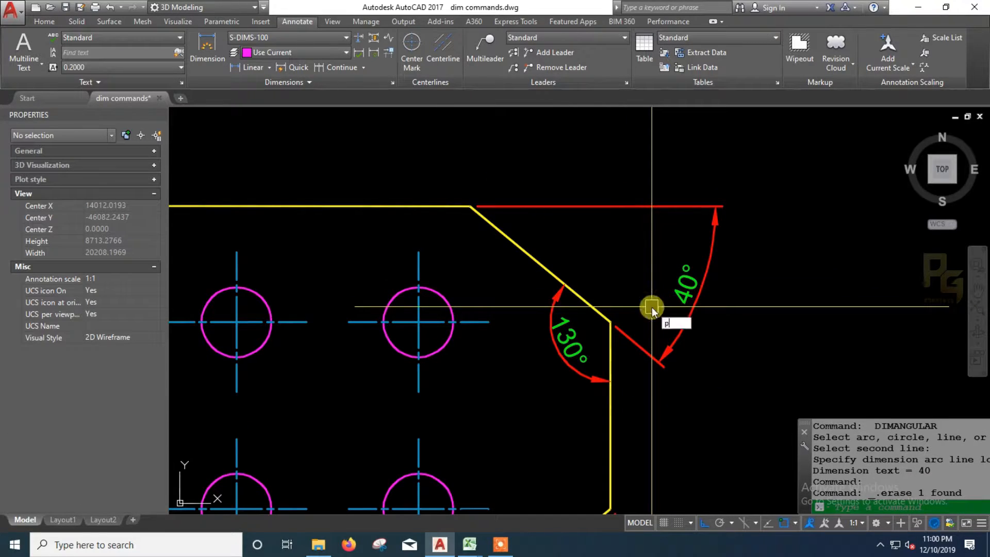
pyautogui.press('Return')
pyautogui.moveTo(653, 308); pyautogui.dragTo(646, 257)
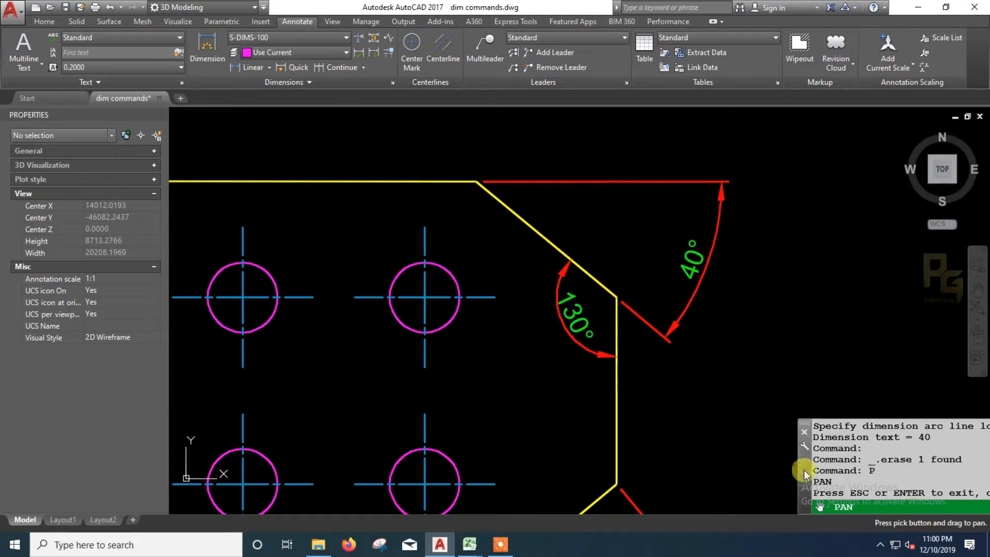
pyautogui.press('Escape')
# Shift the floating command line slightly inward and enlarge it to show more history lines
pyautogui.moveTo(804, 469)
pyautogui.mouseDown()
pyautogui.moveTo(757, 453)
pyautogui.moveTo(651, 467)
pyautogui.moveTo(819, 460)
pyautogui.moveTo(784, 450)
pyautogui.moveTo(785, 466)
pyautogui.mouseUp()
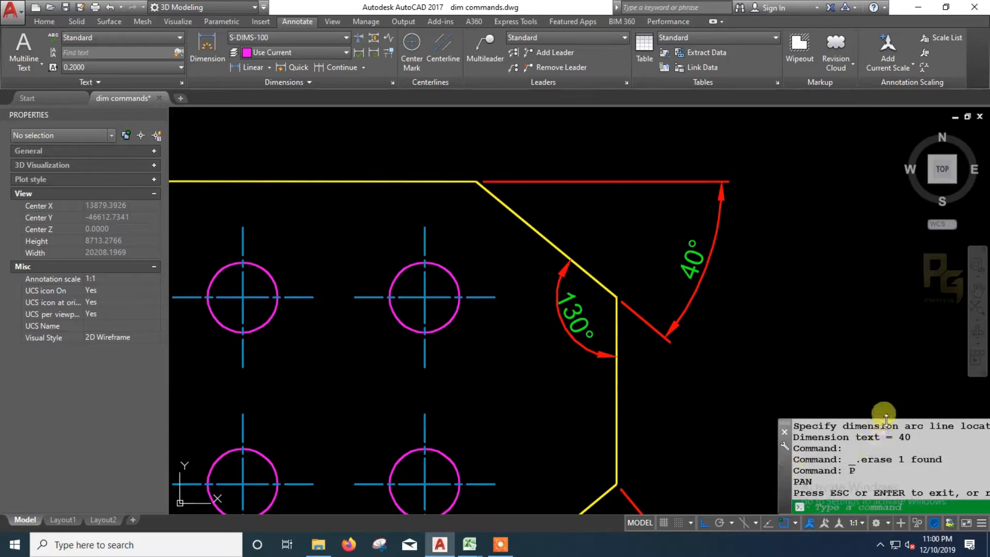
pyautogui.moveTo(886, 418); pyautogui.dragTo(882, 377)
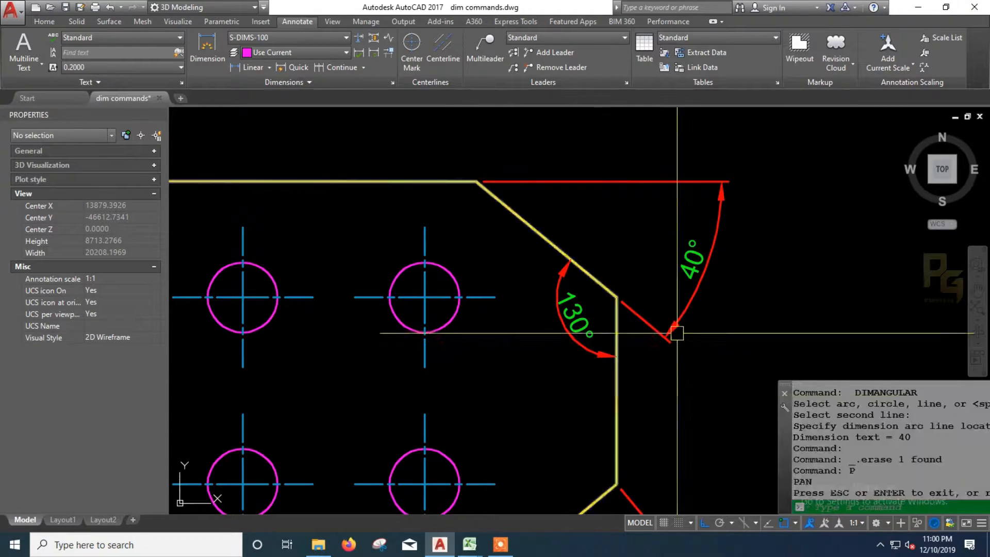
pyautogui.scroll(-2, 697, 338)
pyautogui.scroll(2, 659, 337)
pyautogui.write('p')
pyautogui.press('Return')
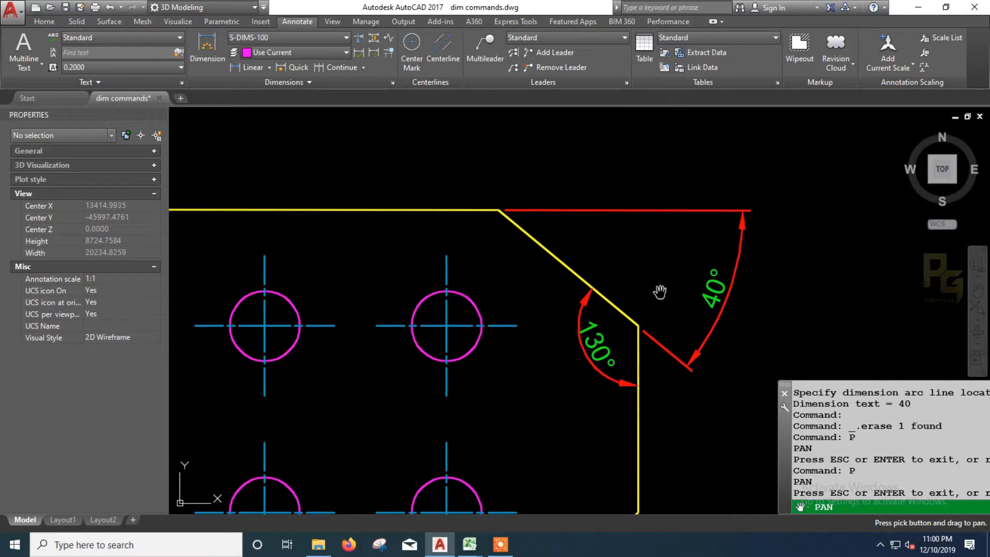
# Add a linear dimension from the plate's upper-left corner to the first upper hole's vertical centreline, placed above the plate
pyautogui.scroll(-2, 659, 293)
pyautogui.press('Escape')
pyautogui.write('D')
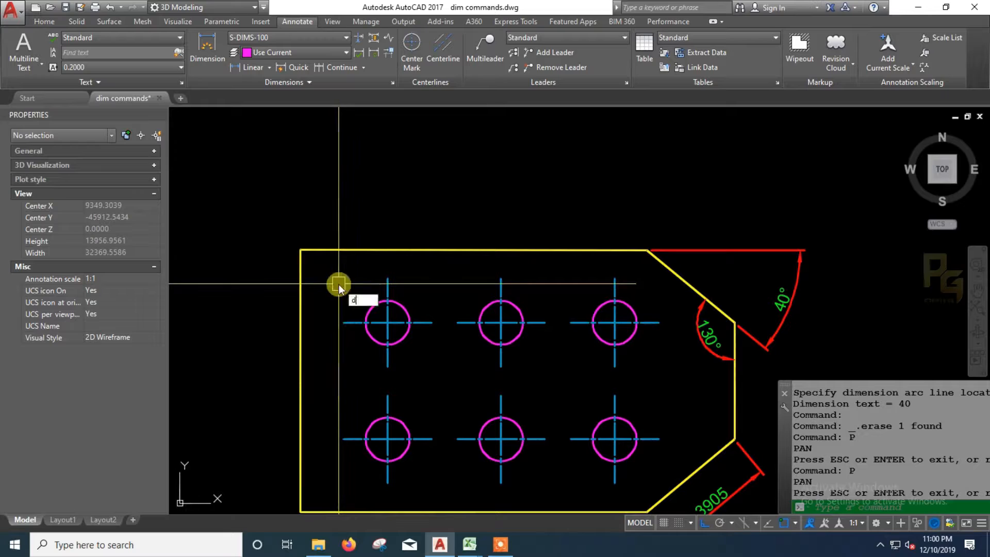
pyautogui.write('LI')
pyautogui.press('Return')
pyautogui.click(301, 250)
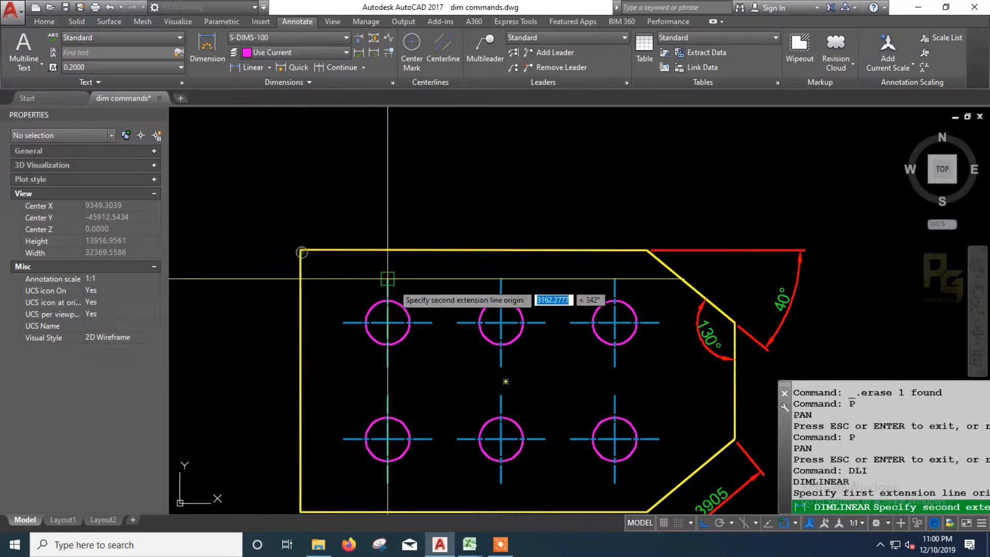
pyautogui.click(388, 279)
pyautogui.click(364, 221)
pyautogui.click(389, 223)
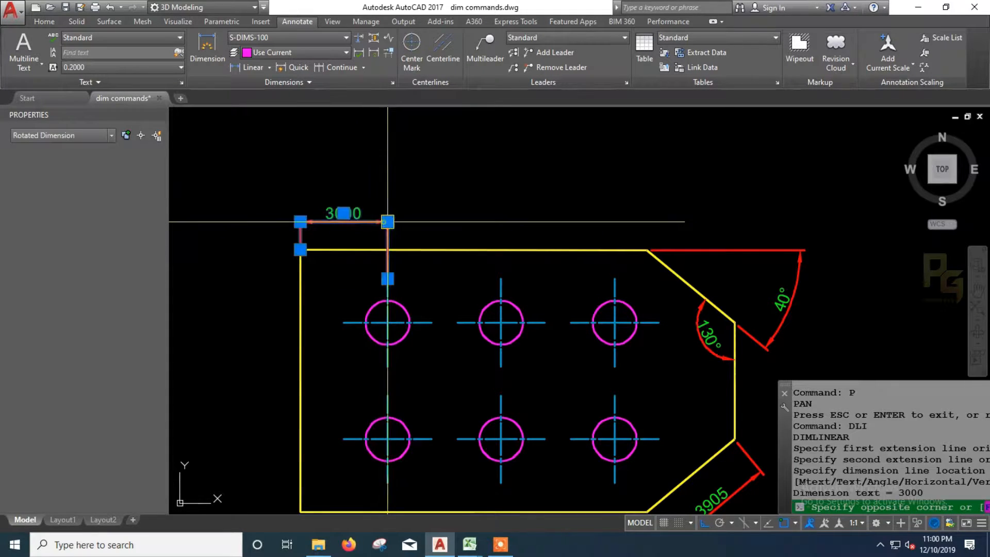
pyautogui.press('Escape')
# Add a linear dimension from the plate's upper-left corner to the second upper hole's centreline, placed above the first hole's dimension
pyautogui.write('DLI')
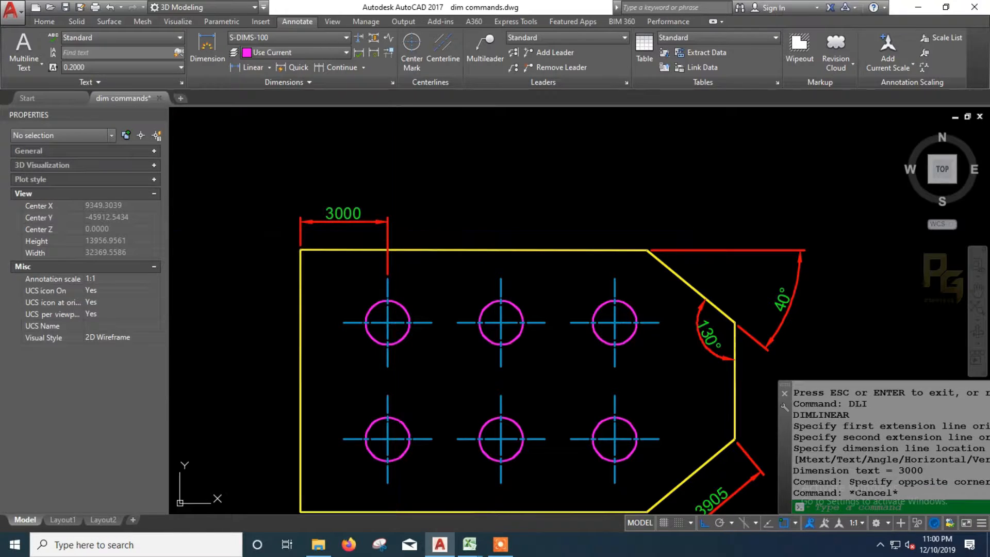
pyautogui.press('Return')
pyautogui.click(300, 250)
pyautogui.click(501, 279)
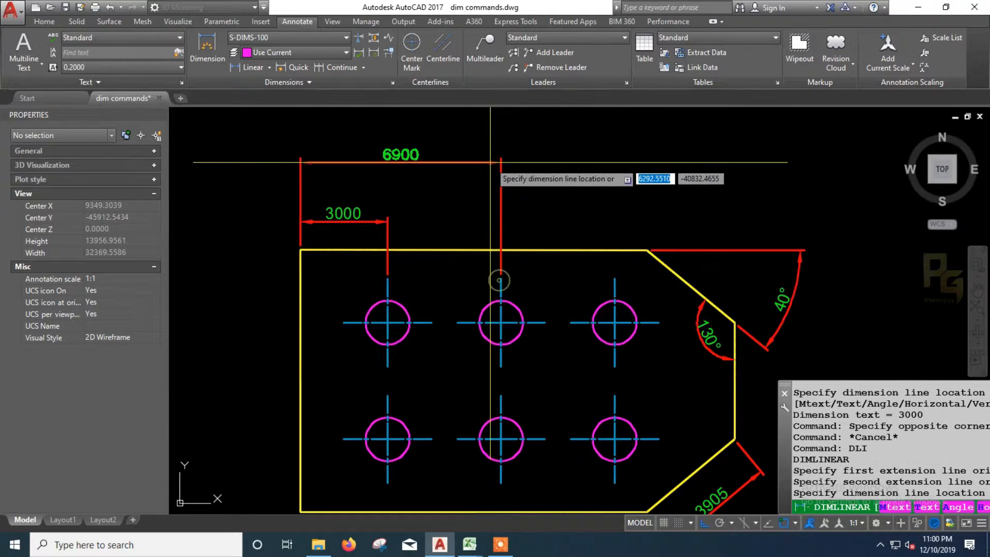
pyautogui.click(487, 163)
# Add a linear dimension from the plate's upper-left corner to the third upper hole's centreline, stacked above the other two
pyautogui.moveTo(462, 199); pyautogui.dragTo(462, 210, button='middle')
pyautogui.press('Return')
pyautogui.click(300, 262)
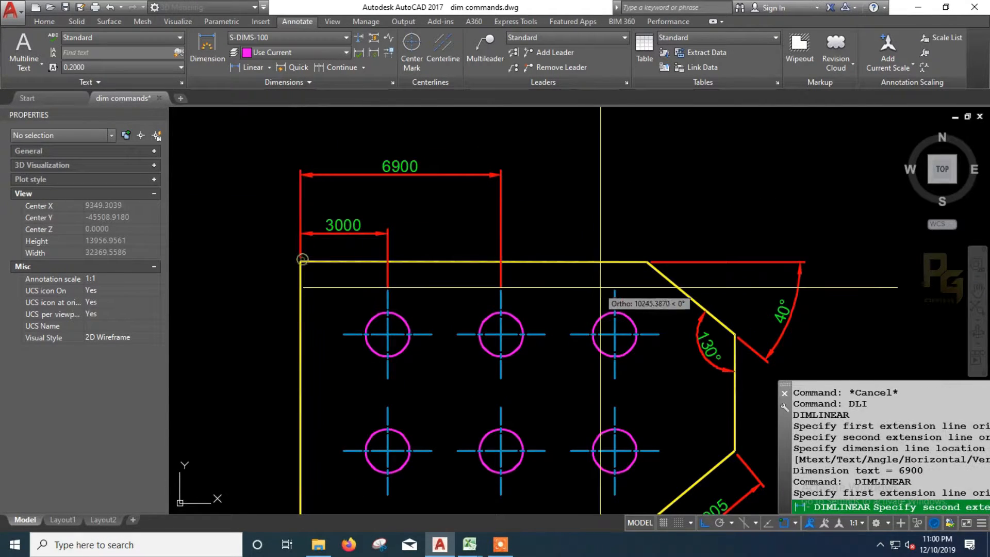
pyautogui.click(614, 286)
pyautogui.click(566, 138)
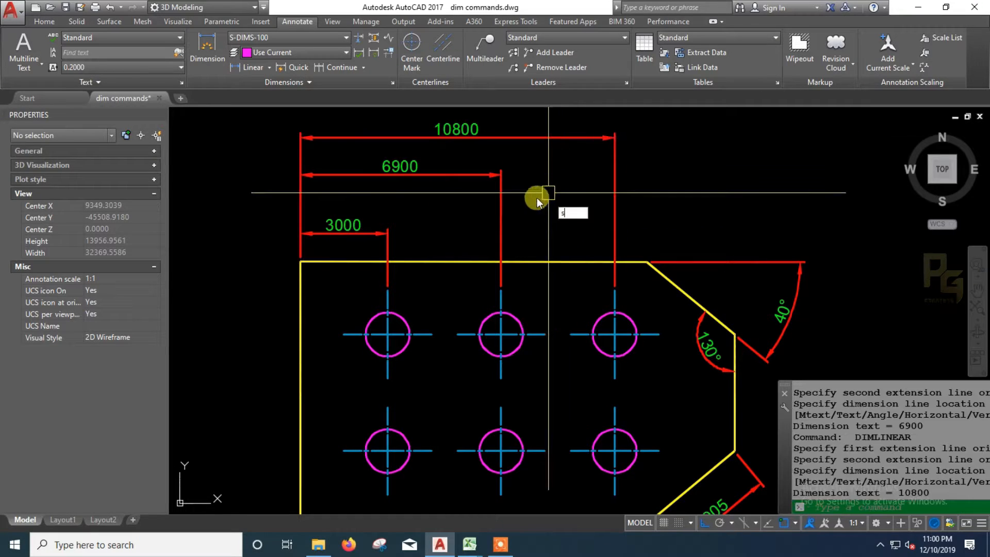
# Lower the dimension lines of the second and third upper holes so the three stacked dimensions are evenly spaced
pyautogui.press('Escape')
pyautogui.moveTo(483, 198); pyautogui.dragTo(495, 212, button='middle')
pyautogui.click(404, 189)
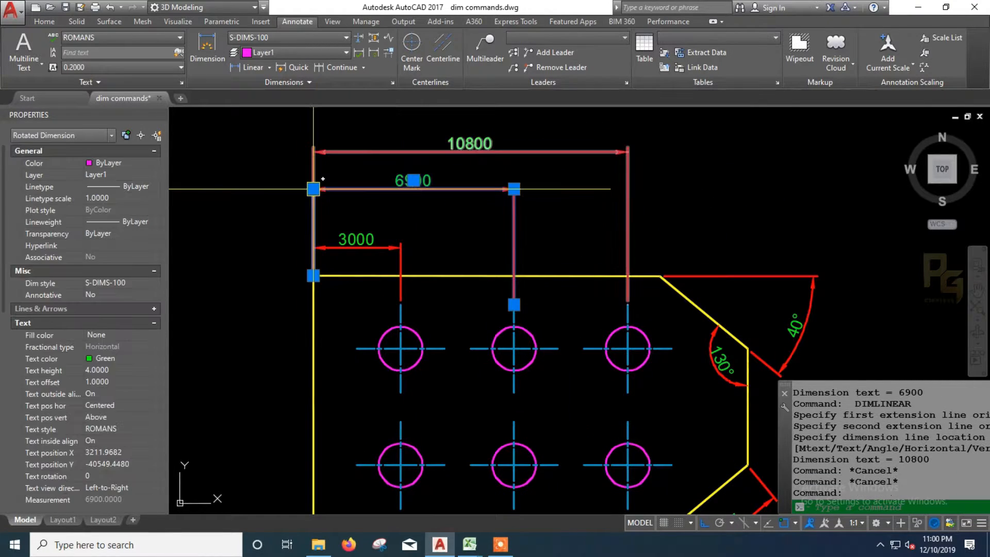
pyautogui.click(314, 189)
pyautogui.click(313, 210)
pyautogui.press('Escape')
pyautogui.click(361, 153)
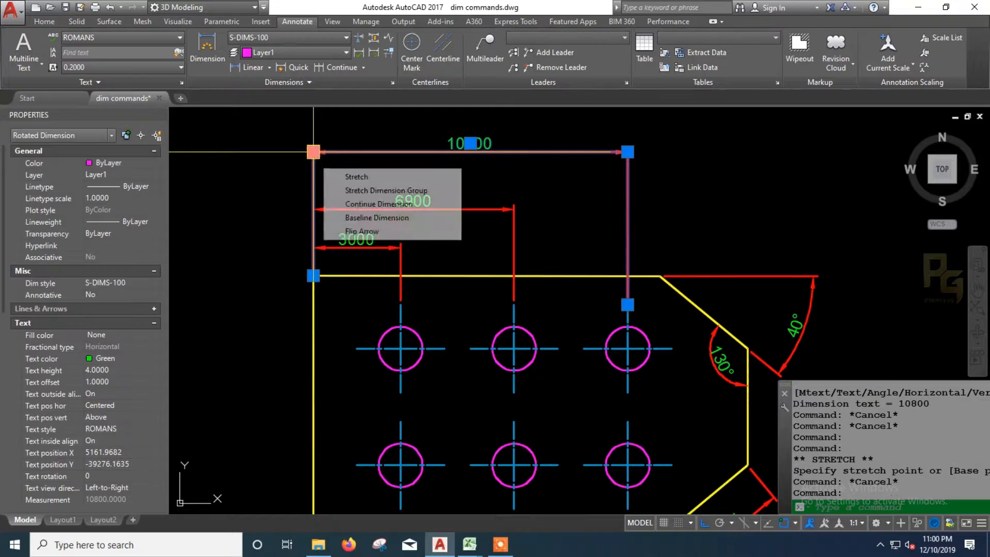
pyautogui.click(314, 152)
pyautogui.press('Escape')
pyautogui.press('Escape')
# Add a linear dimension from the first lower hole's vertical centreline to the plate's lower-left corner, placed below the plate
pyautogui.scroll(-2, 490, 269)
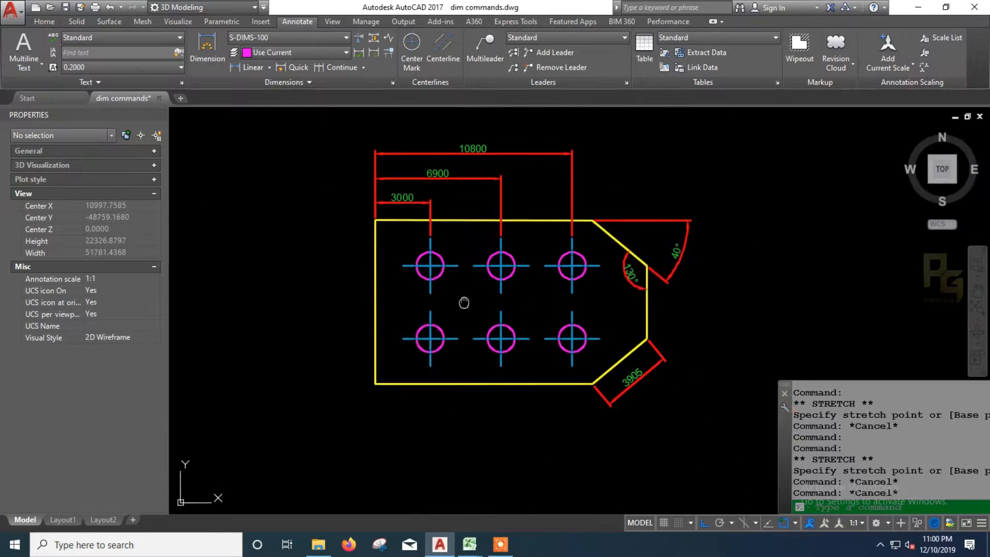
pyautogui.scroll(2, 464, 303)
pyautogui.write('DLI')
pyautogui.press('Return')
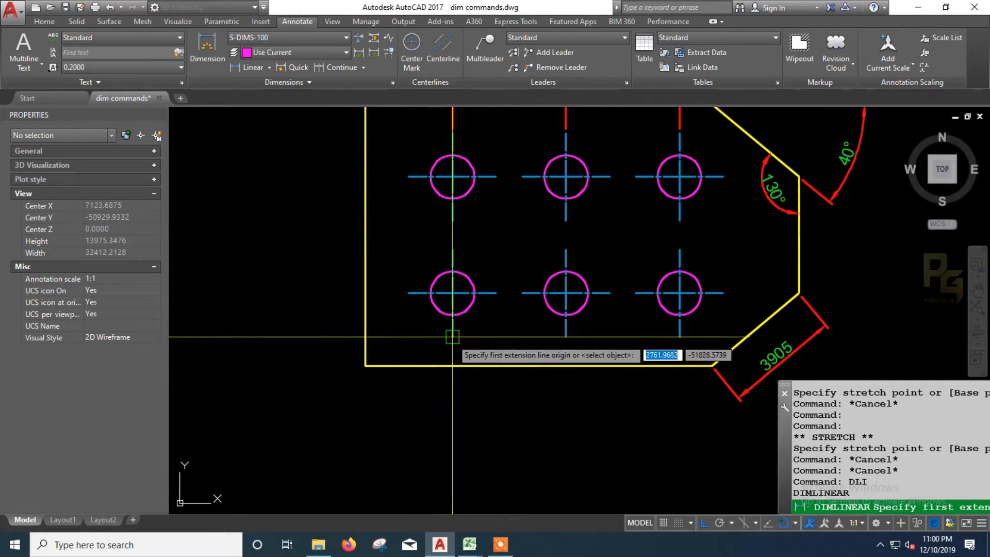
pyautogui.click(453, 338)
pyautogui.click(365, 365)
pyautogui.click(378, 423)
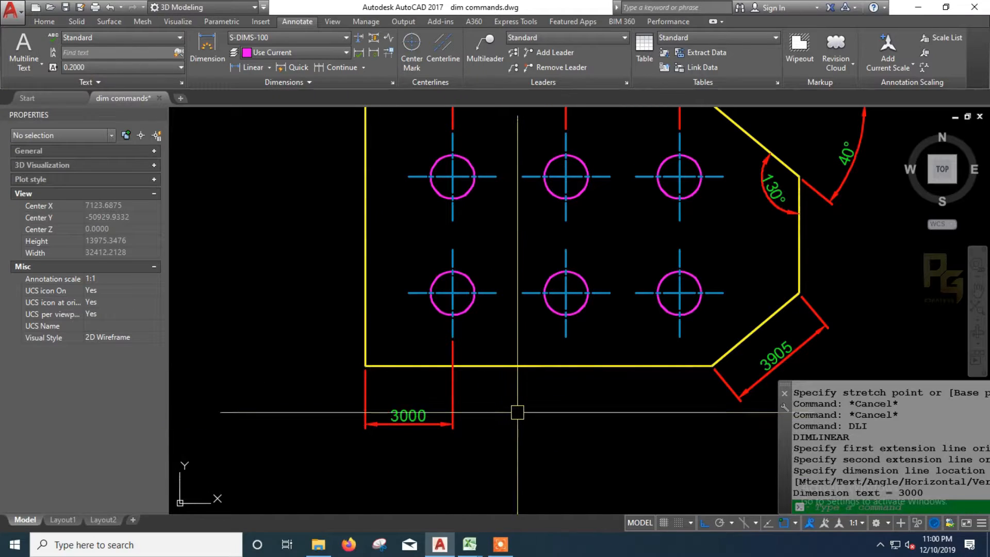
# Stretch the dimension below the plate upward so its line sits closer to the lower edge
pyautogui.write('P')
pyautogui.press('Return')
pyautogui.moveTo(498, 406)
pyautogui.mouseDown()
pyautogui.moveTo(479, 372)
pyautogui.moveTo(434, 391)
pyautogui.mouseUp()
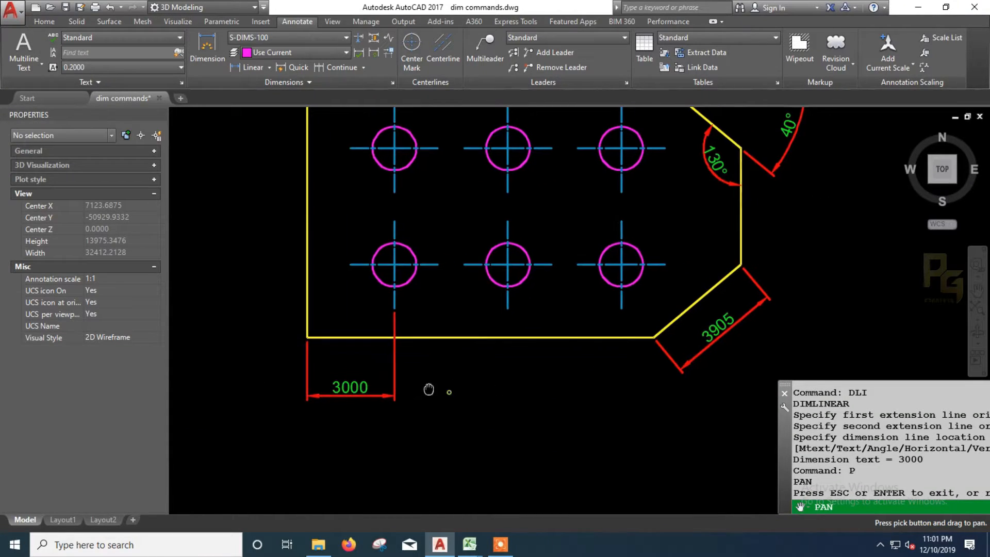
pyautogui.press('Escape')
pyautogui.write('d')
pyautogui.click(379, 403)
pyautogui.press('Escape')
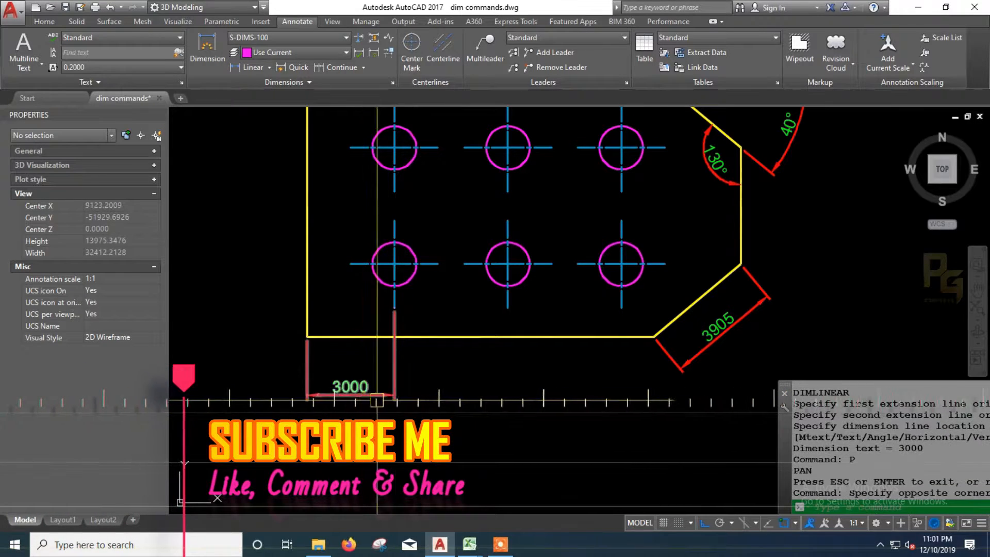
pyautogui.write('s')
pyautogui.press('space')
pyautogui.click(410, 414)
pyautogui.click(272, 366)
pyautogui.press('space')
pyautogui.click(283, 414)
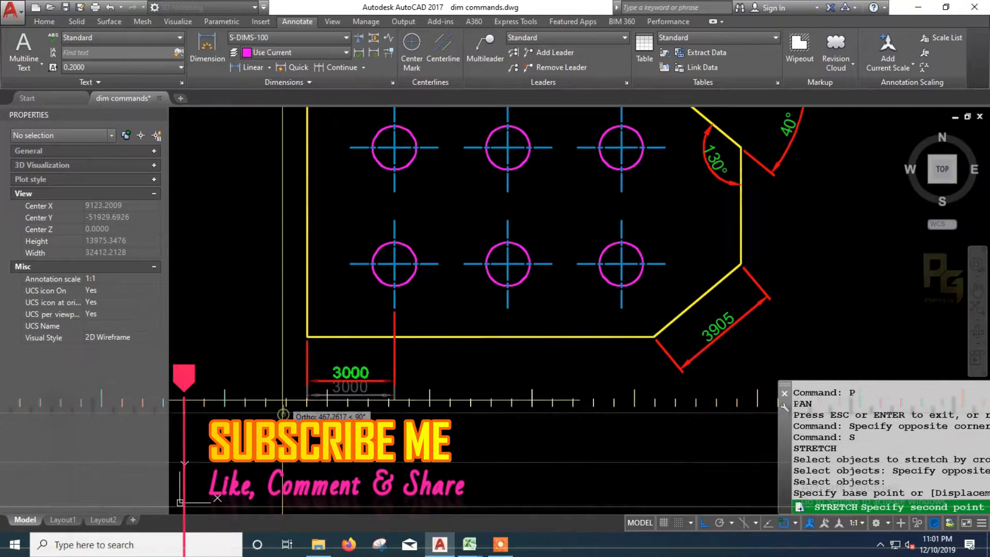
pyautogui.click(282, 400)
# Compare the stacked hole dimensions above the plate with the single dimension below it
pyautogui.write('p')
pyautogui.press('space')
pyautogui.moveTo(356, 110); pyautogui.dragTo(349, 303)
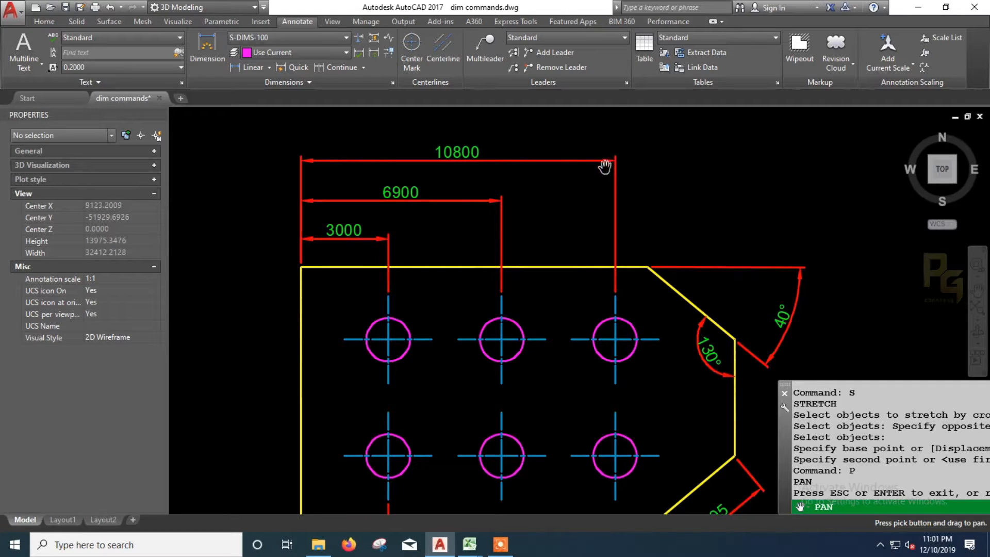
pyautogui.moveTo(567, 342); pyautogui.dragTo(570, 181)
pyautogui.moveTo(365, 397); pyautogui.dragTo(368, 381)
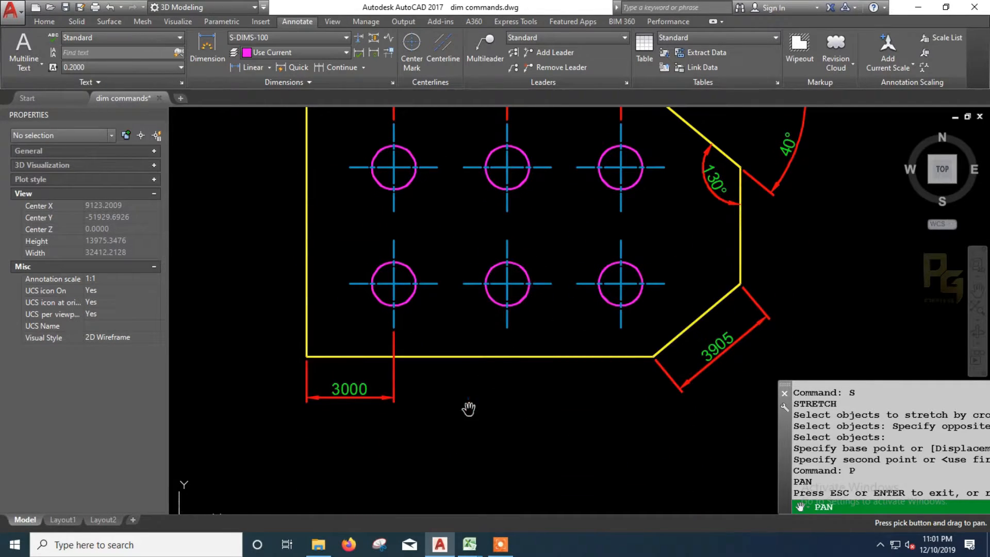
pyautogui.moveTo(468, 409); pyautogui.dragTo(457, 394)
pyautogui.press('Escape')
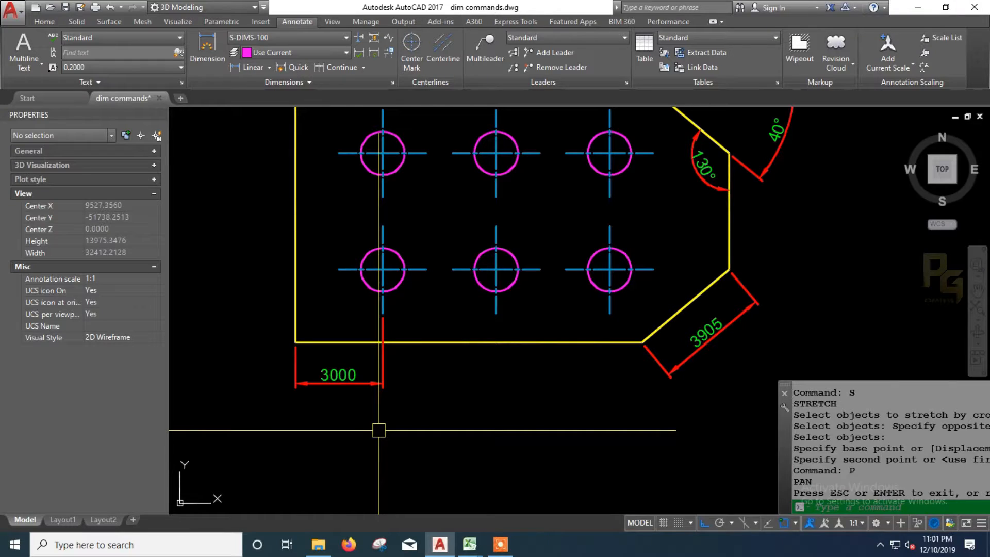
pyautogui.write('dimb')
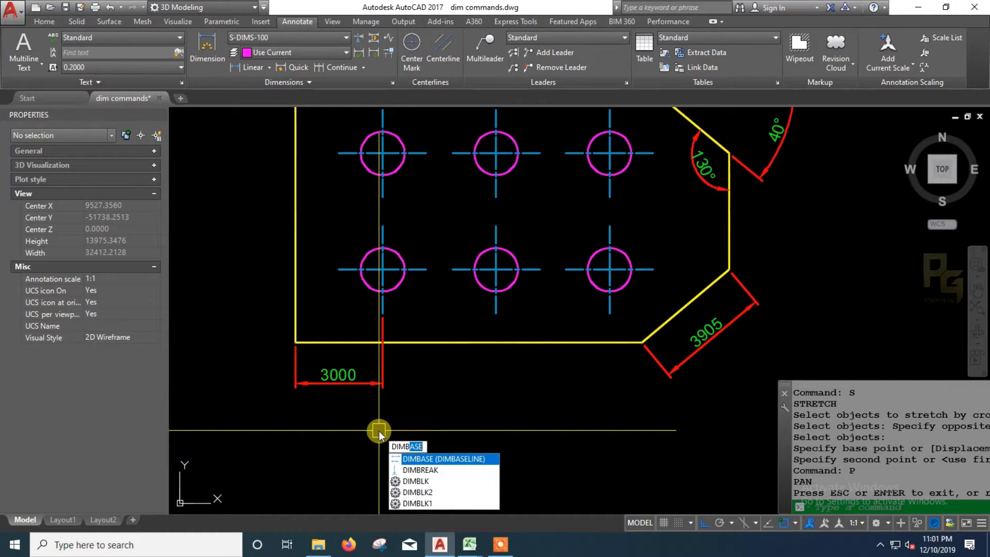
pyautogui.press('Return')
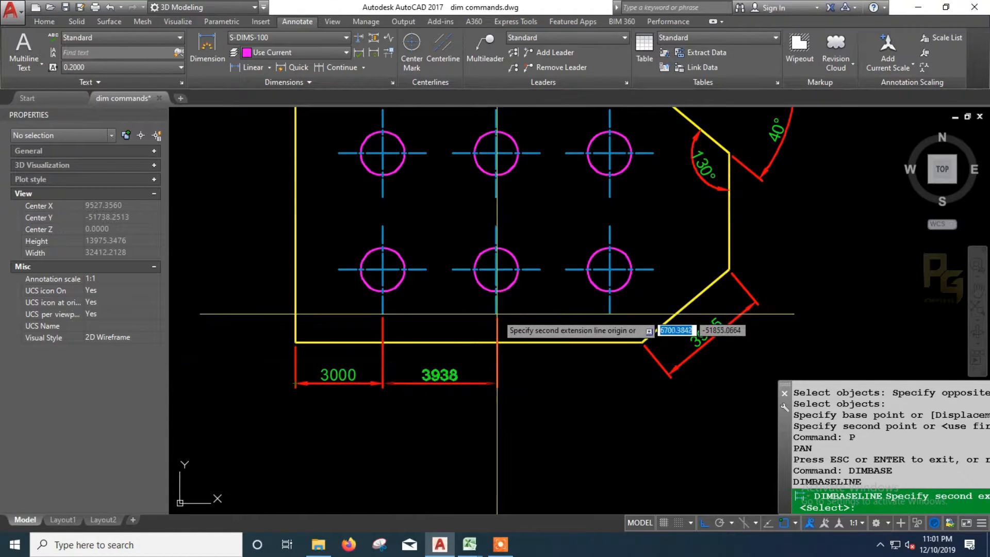
pyautogui.press('Escape')
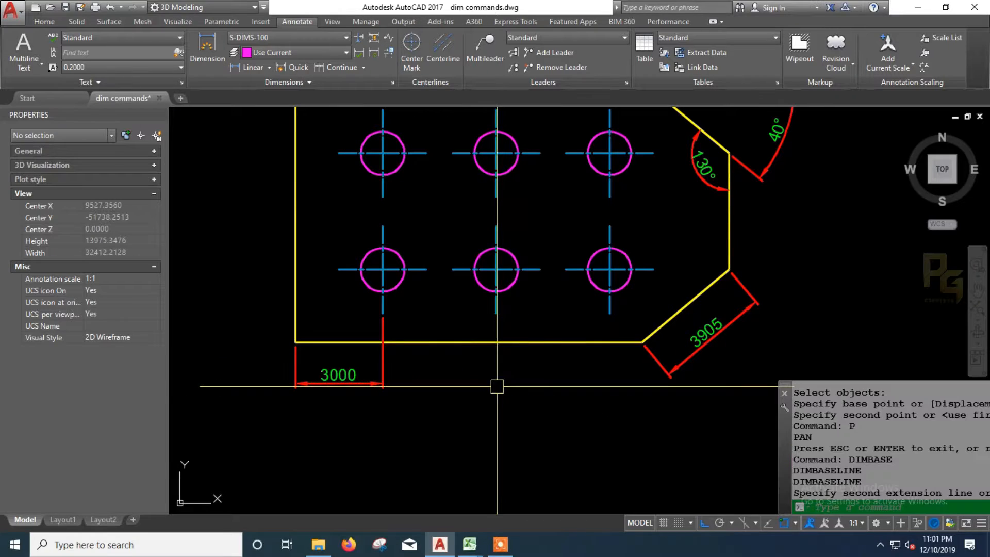
pyautogui.press('Return')
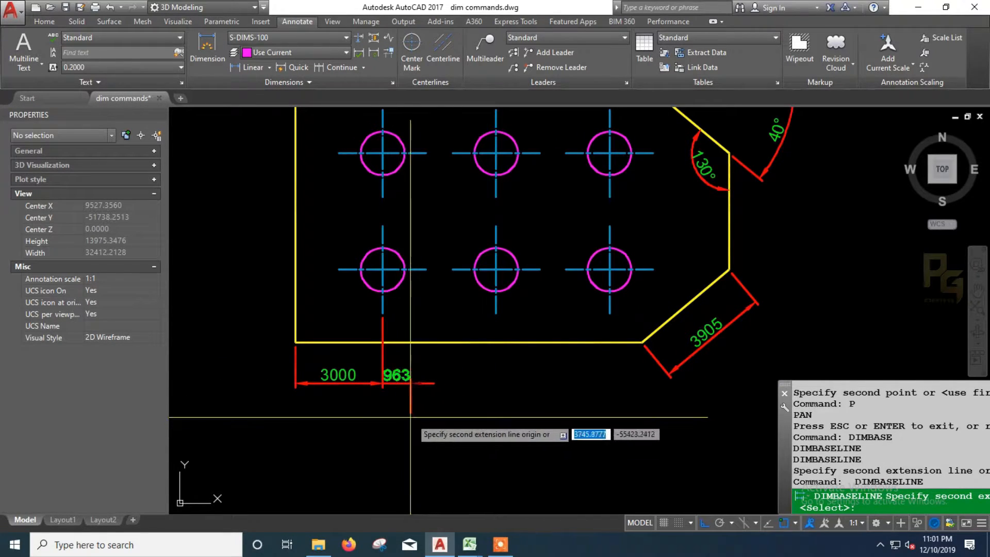
pyautogui.write('s')
pyautogui.press('Return')
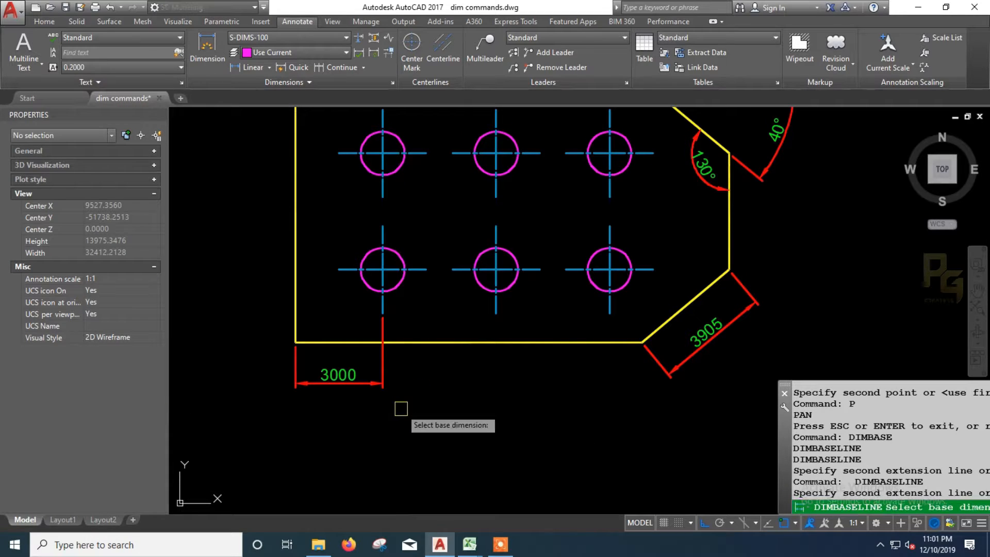
pyautogui.click(295, 323)
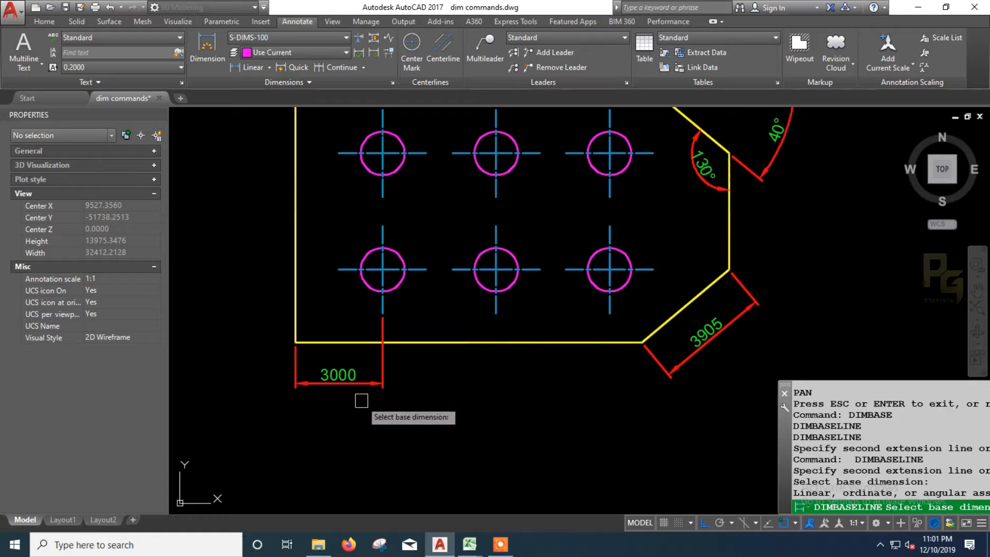
pyautogui.press('Return')
pyautogui.press('Return')
pyautogui.click(346, 383)
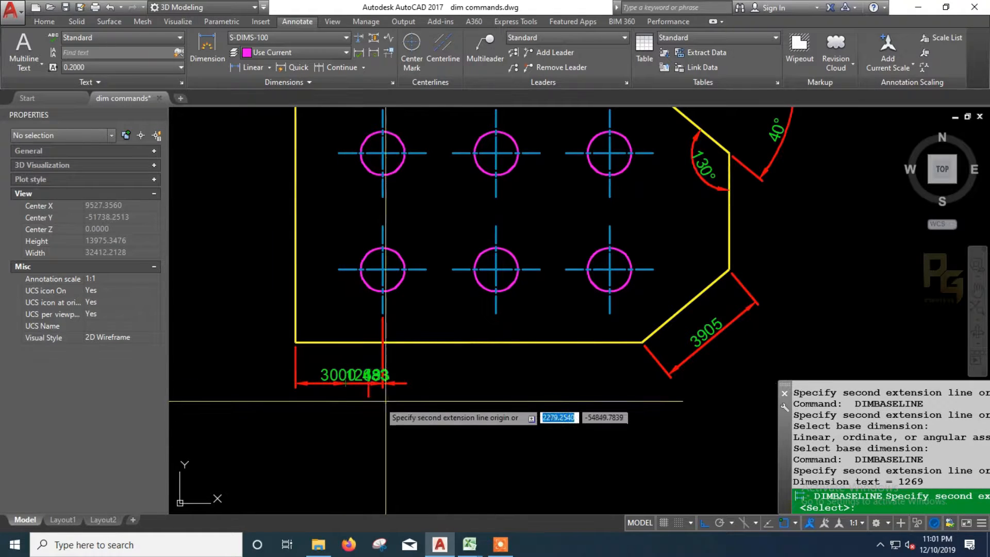
pyautogui.press('Escape')
pyautogui.click(385, 383)
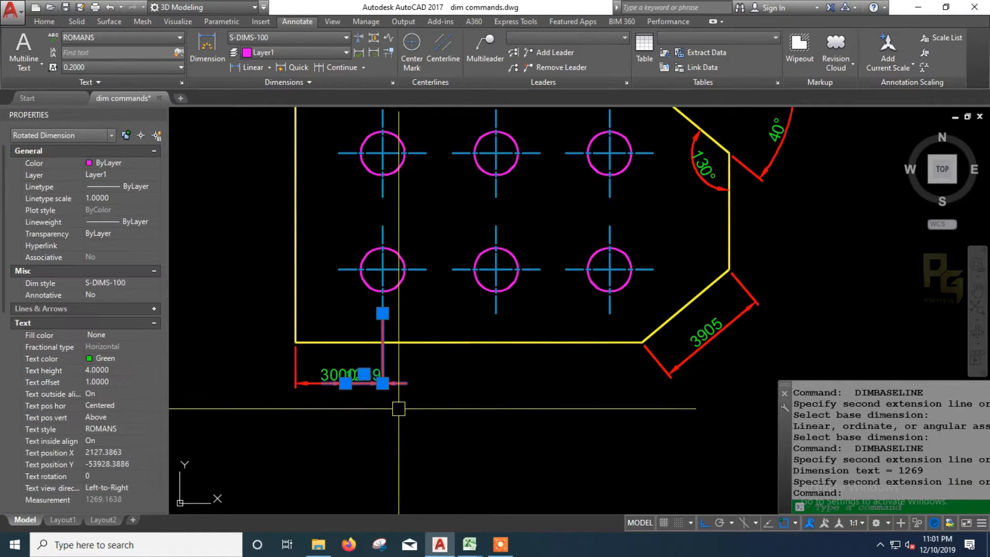
pyautogui.press('Delete')
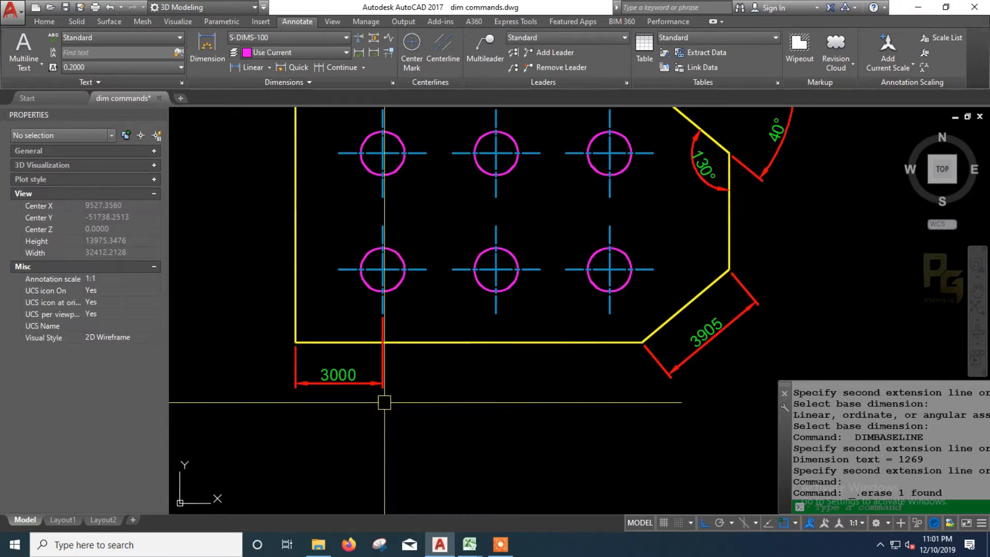
# Add baseline dimensions from the first lower hole's centreline to the second and third lower holes' centrelines with DIMBASELINE
pyautogui.write('DIMBASE')
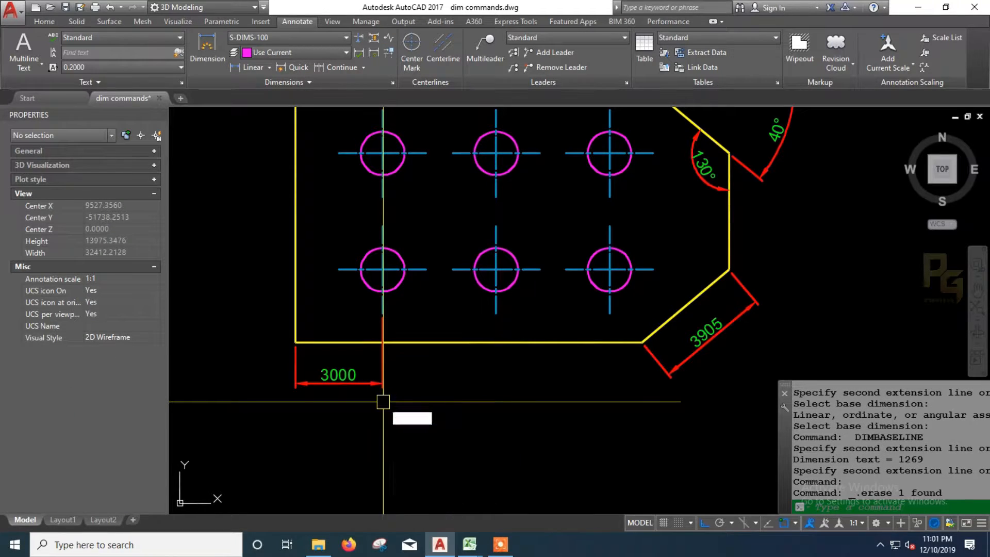
pyautogui.press('Return')
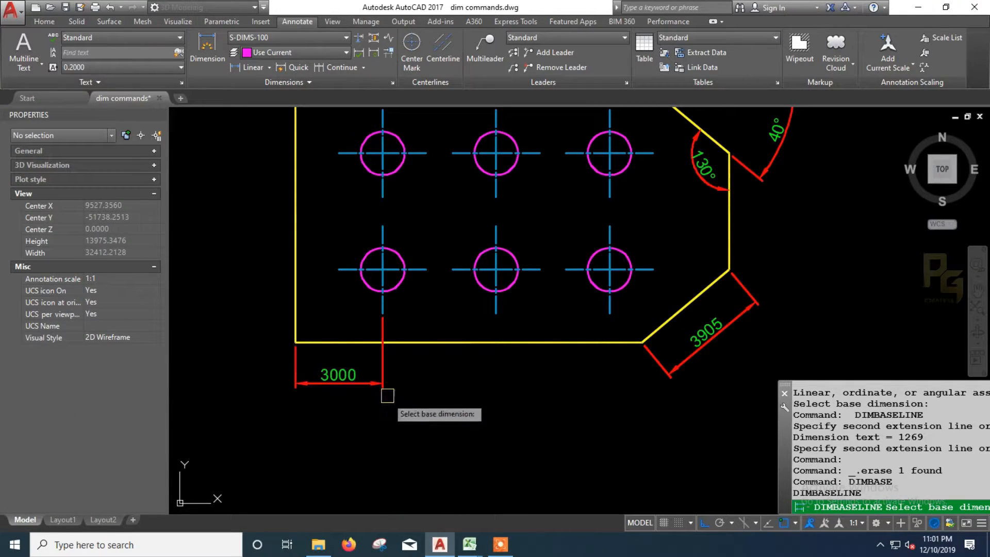
pyautogui.click(387, 374)
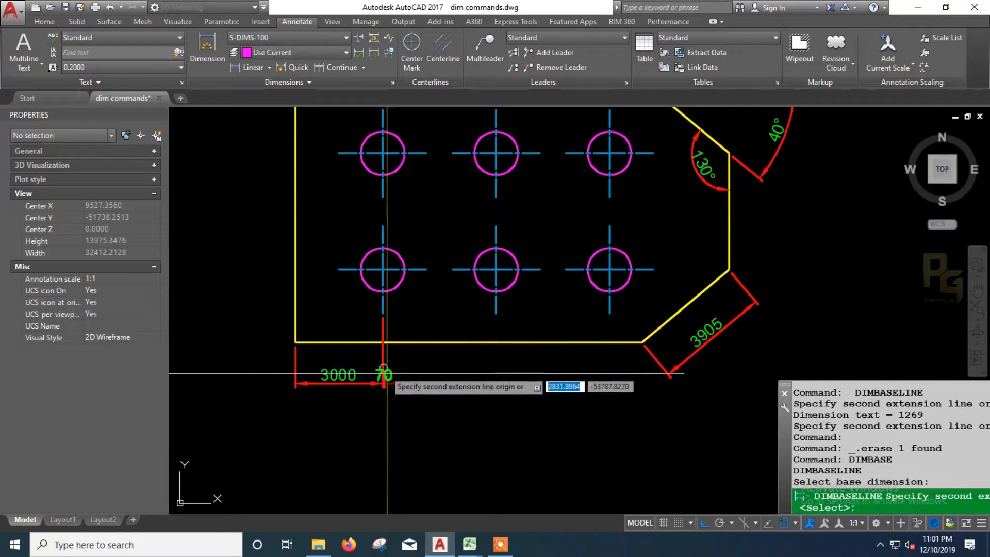
pyautogui.click(495, 314)
pyautogui.click(610, 313)
pyautogui.press('Escape')
pyautogui.press('Escape')
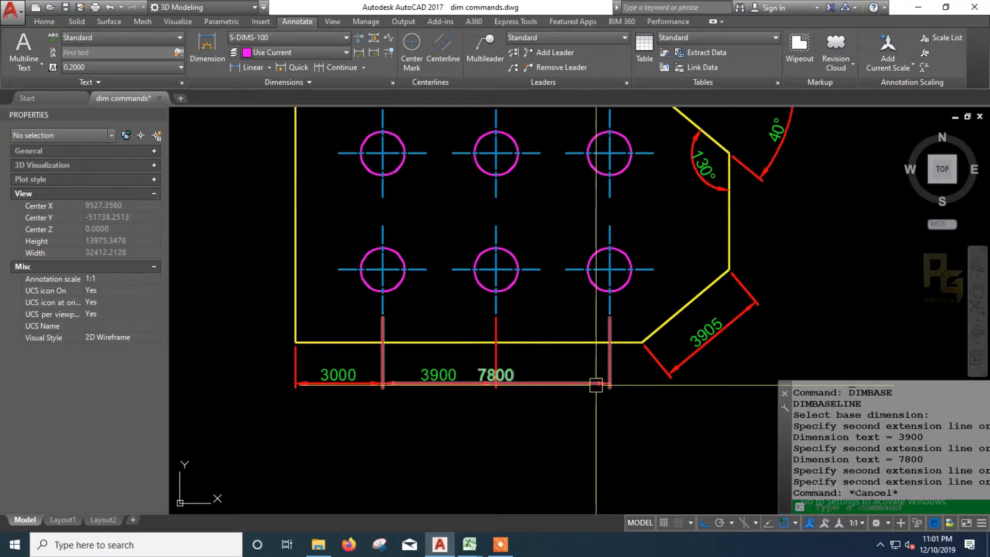
# Move the dimension line spanning the first to third lower holes below the other lower dimensions
pyautogui.click(595, 384)
pyautogui.click(610, 383)
pyautogui.click(610, 425)
pyautogui.press('Escape')
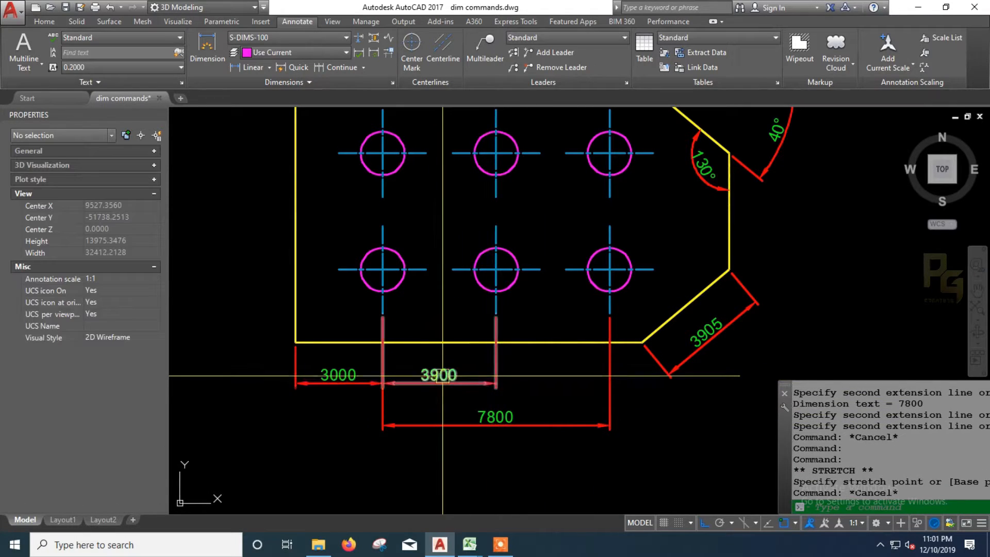
pyautogui.click(520, 447)
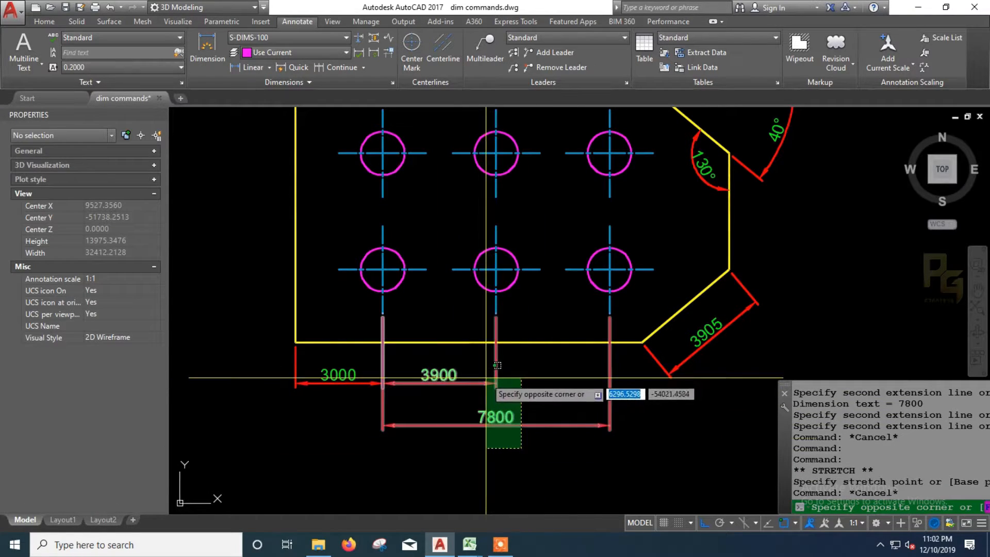
pyautogui.click(493, 360)
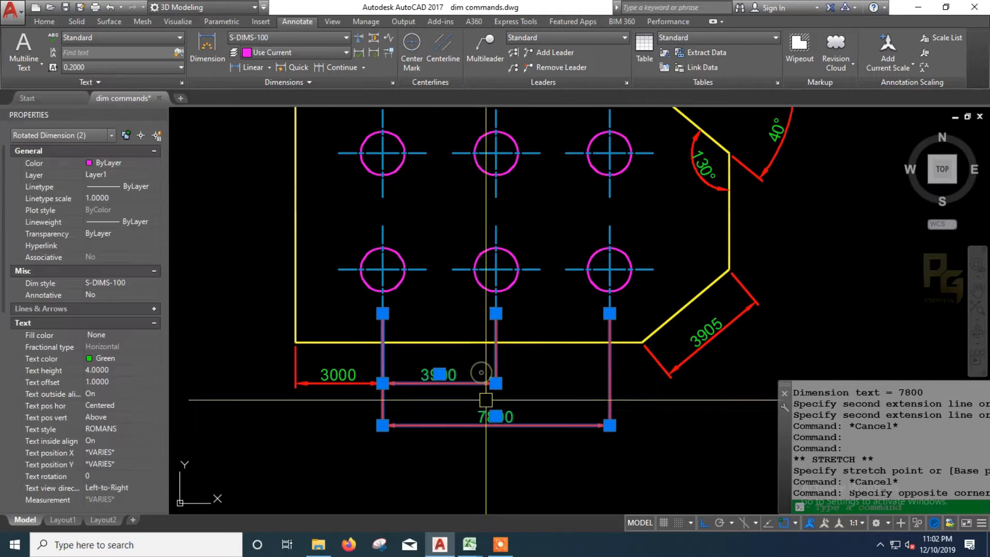
pyautogui.moveTo(497, 396)
pyautogui.mouseDown(button='middle')
pyautogui.moveTo(507, 382)
pyautogui.moveTo(539, 424)
pyautogui.moveTo(561, 425)
pyautogui.mouseUp(button='middle')
pyautogui.scroll(-3, 505, 336)
pyautogui.scroll(3, 546, 420)
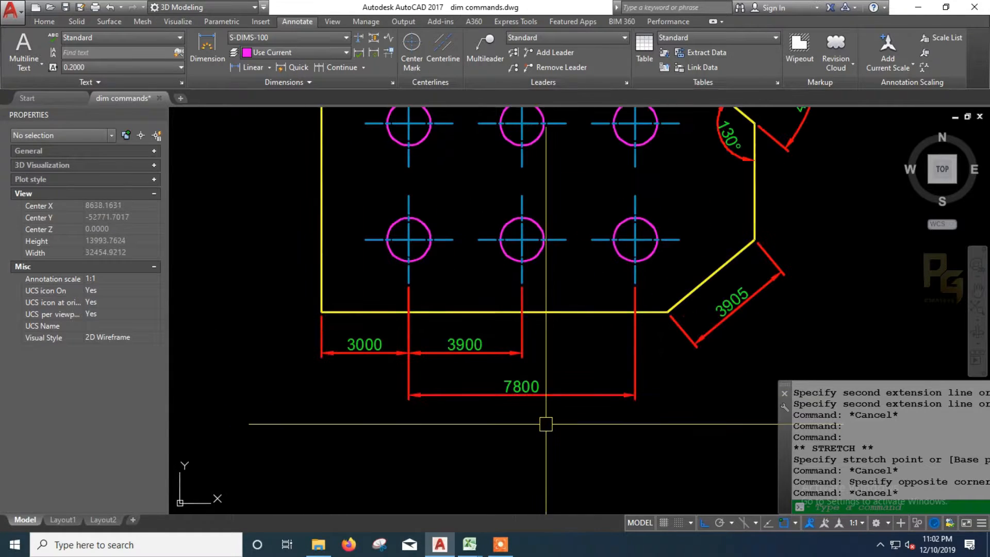
pyautogui.click(540, 395)
pyautogui.press('Escape')
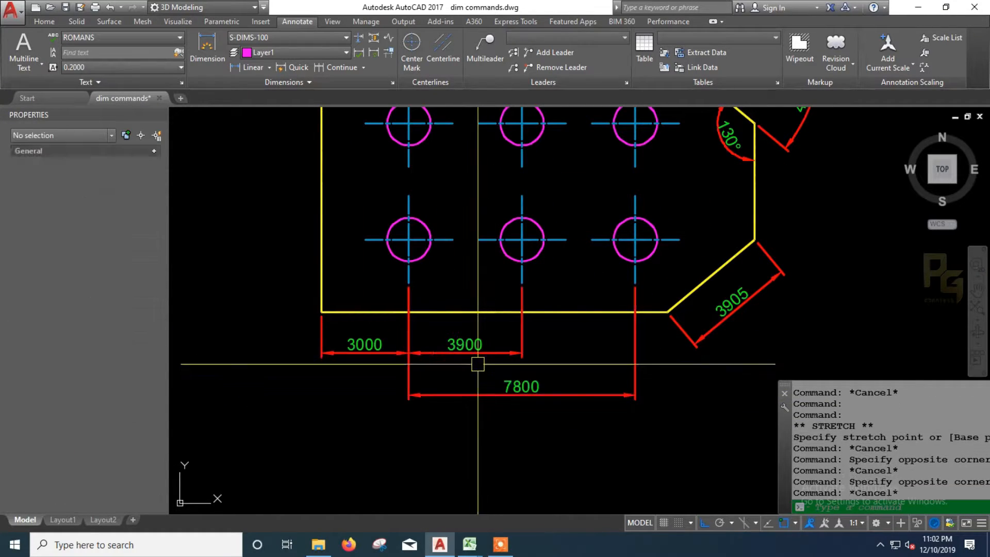
pyautogui.moveTo(496, 136); pyautogui.dragTo(486, 373, button='middle')
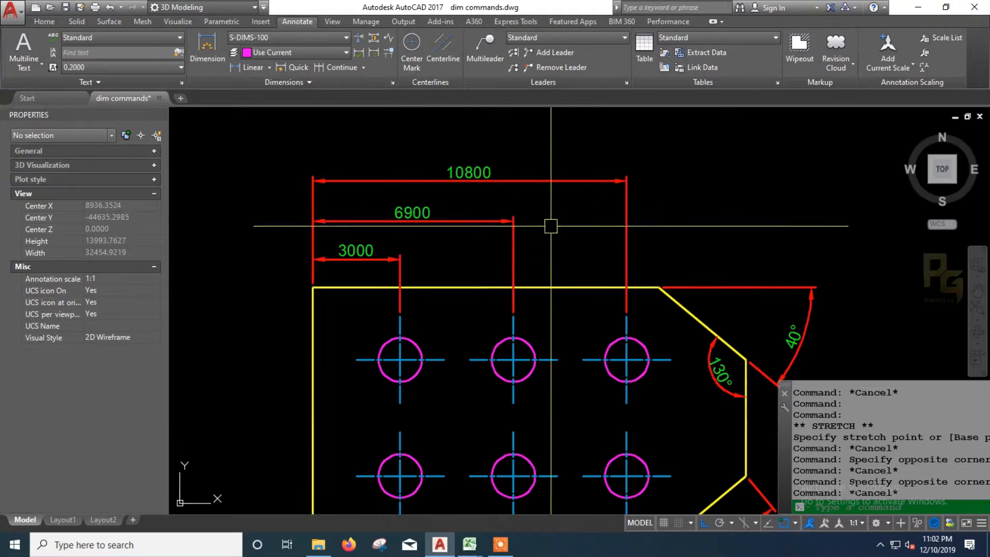
pyautogui.moveTo(488, 313); pyautogui.dragTo(498, 151, button='middle')
pyautogui.moveTo(503, 320); pyautogui.dragTo(500, 259, button='middle')
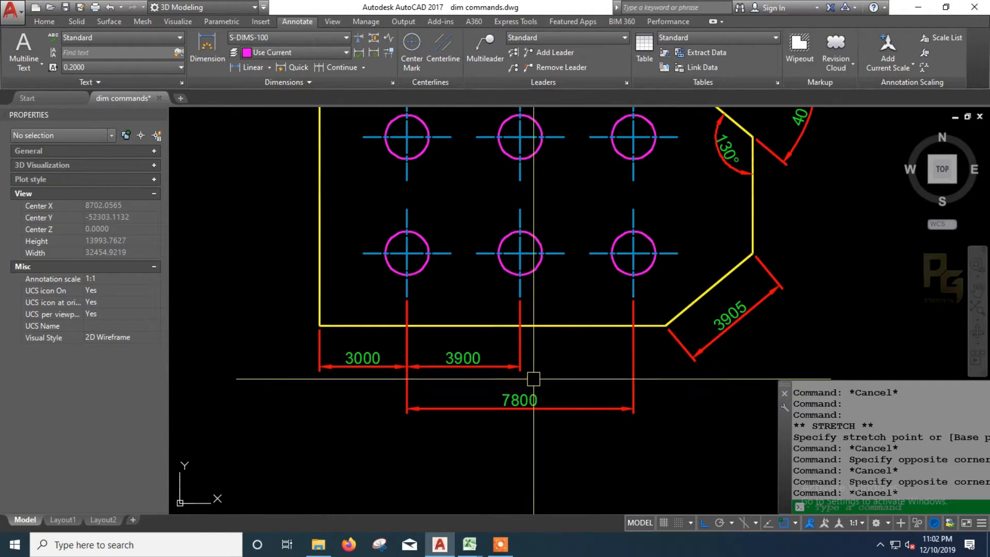
# Add baseline dimensions from the first lower hole's centreline to both lower chamfer corners and two points beyond the plate
pyautogui.press('space')
pyautogui.moveTo(559, 419); pyautogui.dragTo(451, 400, button='middle')
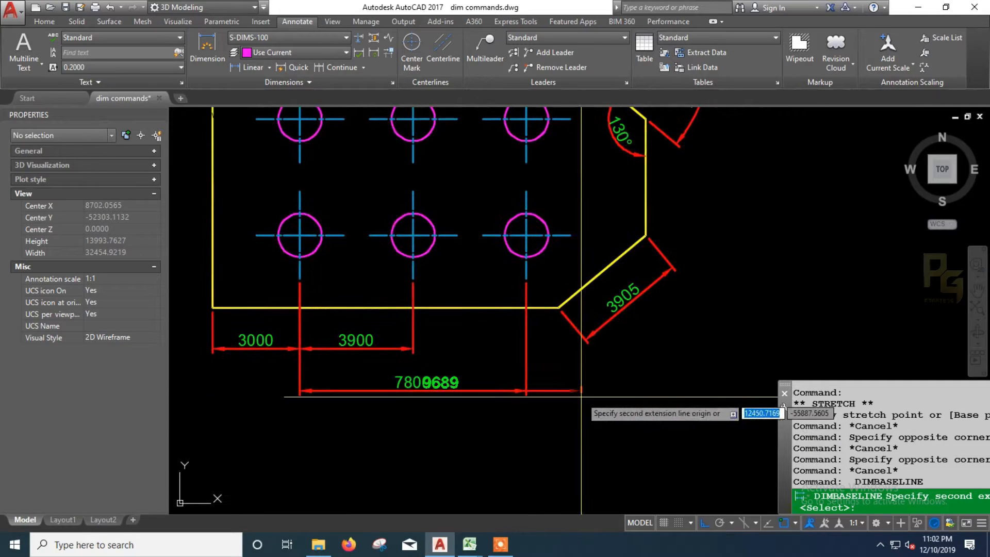
pyautogui.moveTo(595, 386); pyautogui.dragTo(523, 385, button='middle')
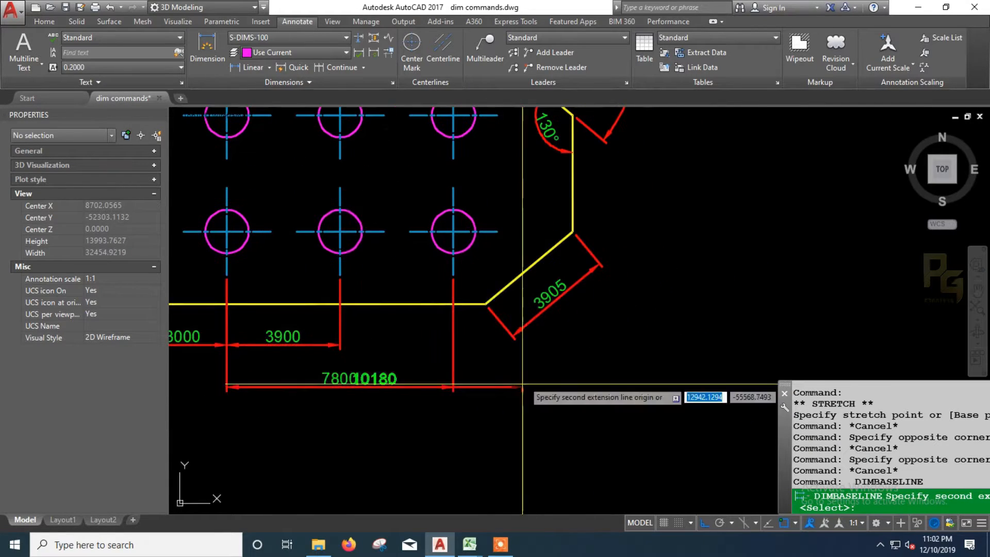
pyautogui.click(486, 304)
pyautogui.click(572, 232)
pyautogui.click(718, 234)
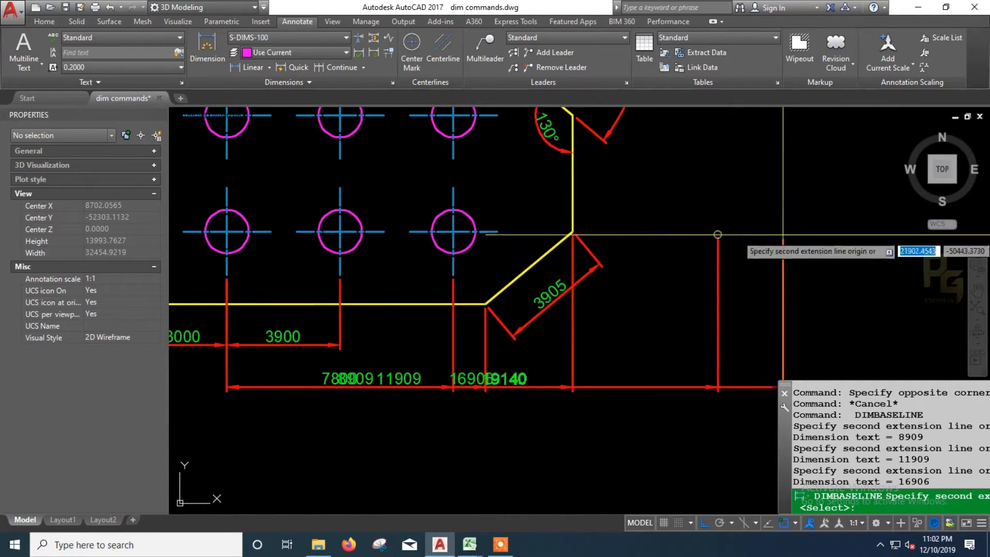
pyautogui.click(783, 235)
pyautogui.press('Escape')
# Move the lines of the two longest baseline dimensions down, keeping the longest one lowest
pyautogui.scroll(-2, 760, 258)
pyautogui.click(776, 268)
pyautogui.click(774, 339)
pyautogui.click(774, 405)
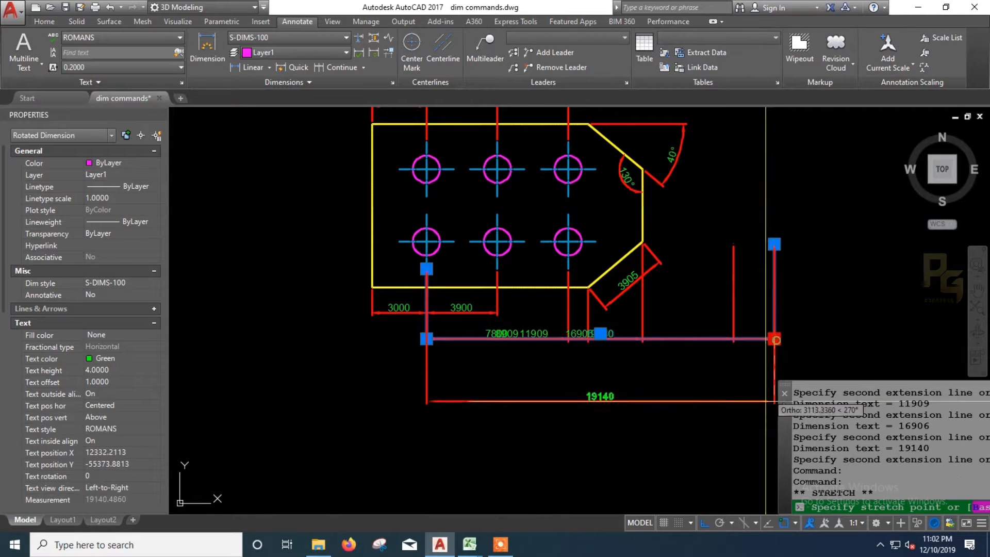
pyautogui.press('Escape')
pyautogui.click(734, 339)
pyautogui.click(734, 339)
pyautogui.click(734, 376)
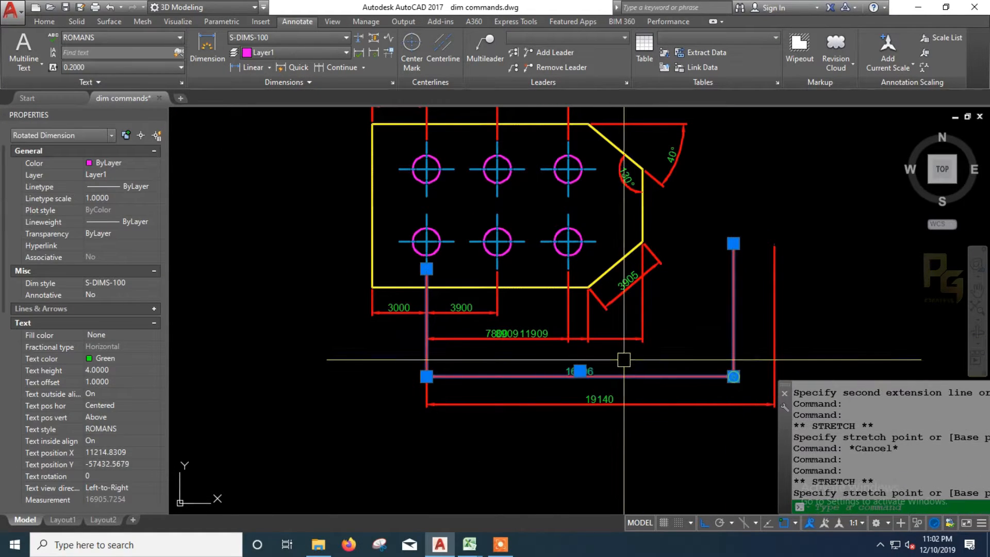
pyautogui.press('Escape')
# Separate the two chamfer-corner baseline dimensions, placing the upper corner's just above the longer ones and the lower corner's below all others
pyautogui.scroll(2, 622, 359)
pyautogui.click(634, 331)
pyautogui.click(655, 328)
pyautogui.click(655, 359)
pyautogui.press('Escape')
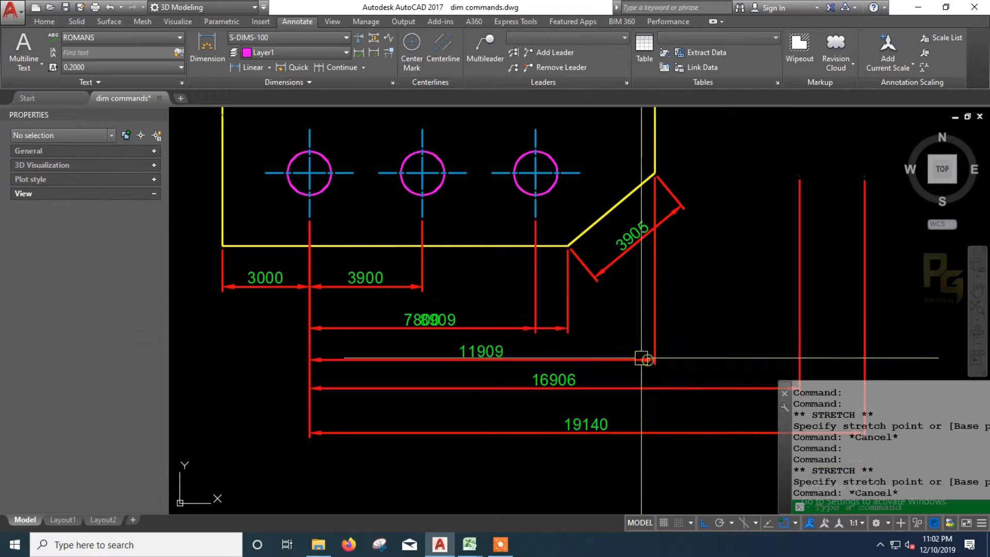
pyautogui.click(563, 327)
pyautogui.click(568, 328)
pyautogui.moveTo(564, 403); pyautogui.dragTo(570, 331, button='middle')
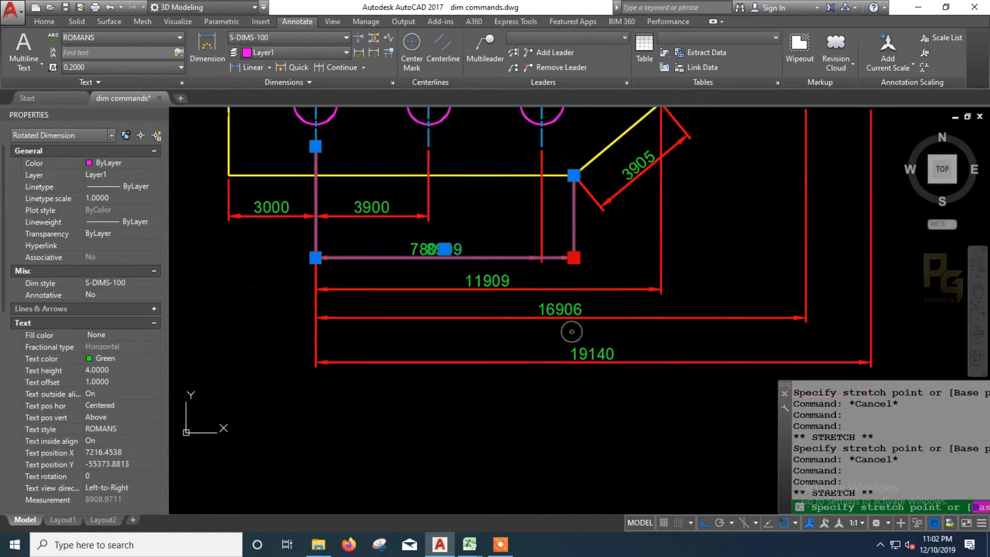
pyautogui.click(583, 419)
pyautogui.press('Escape')
# Erase all the horizontal dimensions below the plate, keeping the aligned chamfer dimension
pyautogui.write('p')
pyautogui.press('Return')
pyautogui.moveTo(566, 393); pyautogui.dragTo(531, 420)
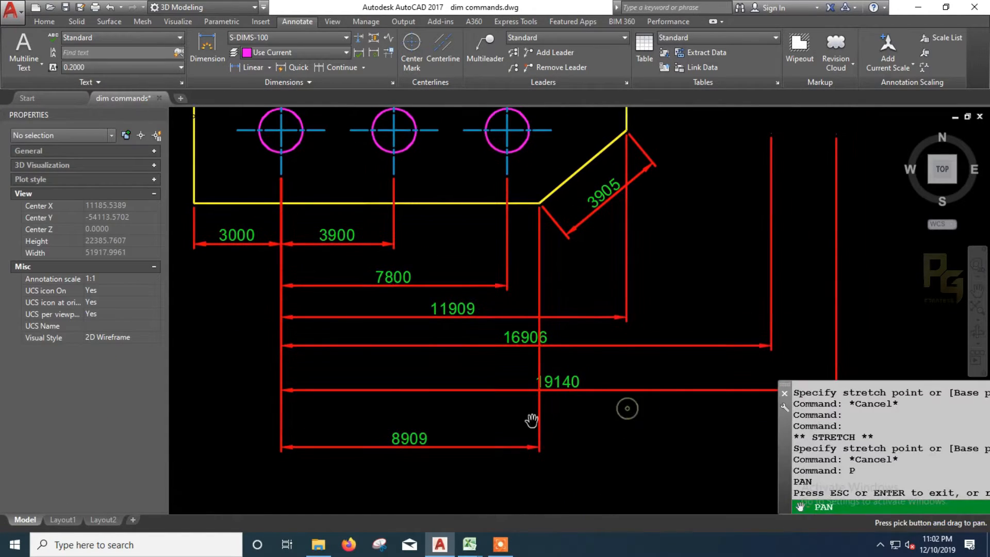
pyautogui.scroll(-2, 436, 284)
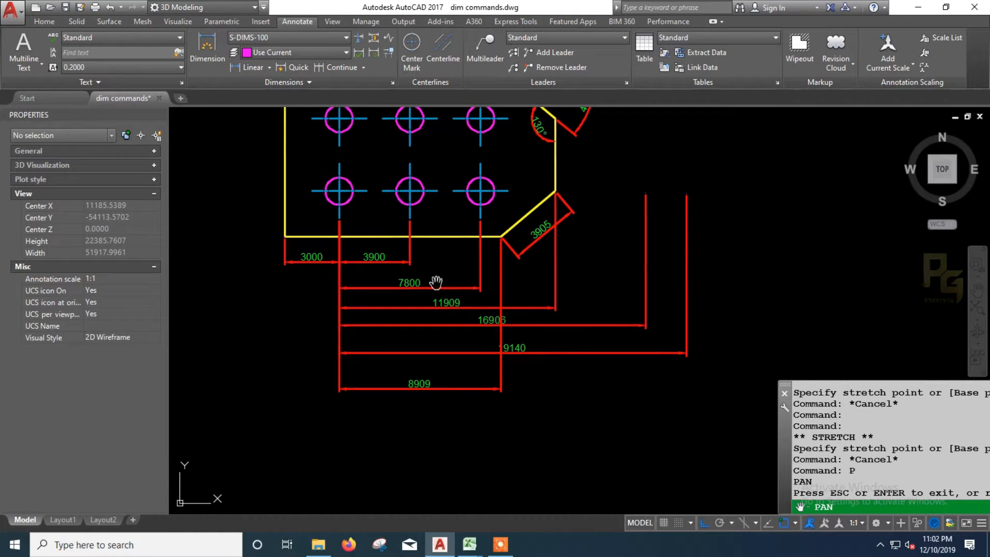
pyautogui.moveTo(552, 310); pyautogui.dragTo(589, 332)
pyautogui.moveTo(482, 326); pyautogui.dragTo(493, 321)
pyautogui.press('Escape')
pyautogui.click(560, 425)
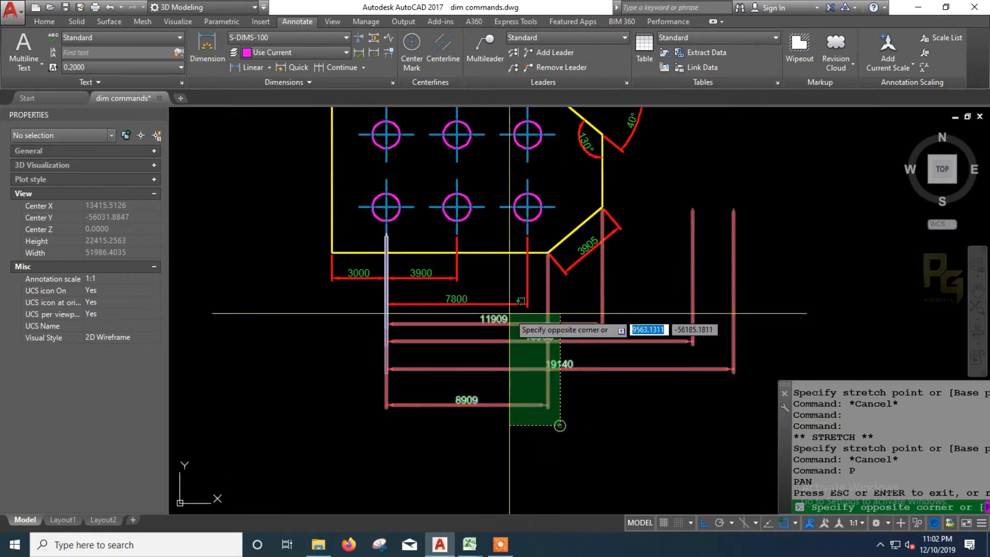
pyautogui.click(509, 312)
pyautogui.click(504, 296)
pyautogui.click(495, 318)
pyautogui.click(404, 277)
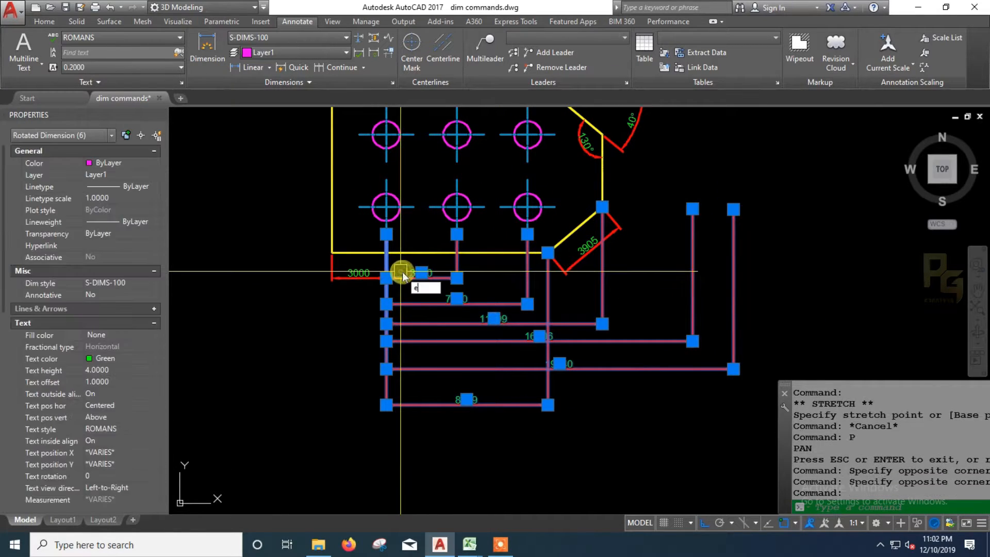
pyautogui.write('e')
pyautogui.press('Return')
pyautogui.click(368, 272)
pyautogui.press('space')
# Add a linear dimension with DLI from the first lower hole's centreline to the plate's lower-left corner, placed below the edge
pyautogui.write('dli')
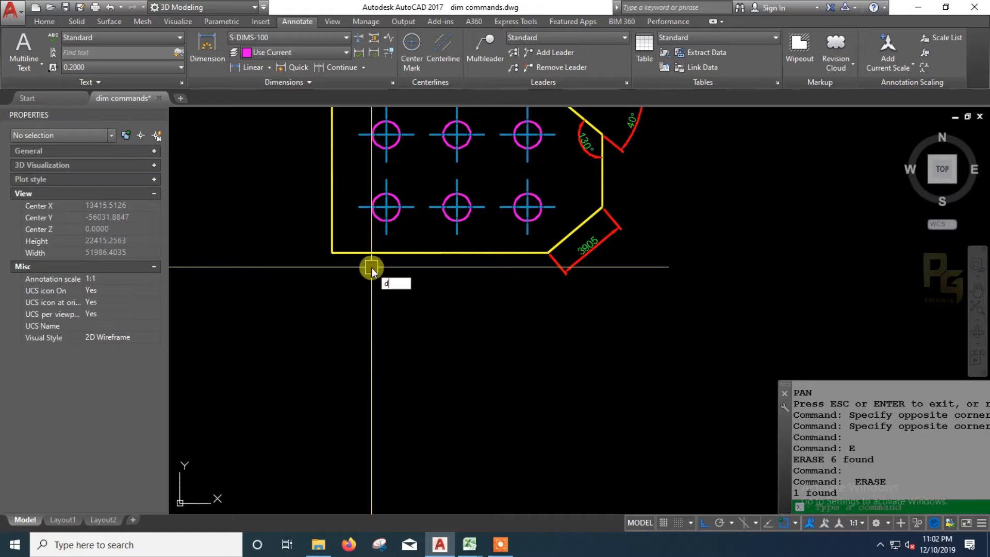
pyautogui.press('Return')
pyautogui.click(379, 233)
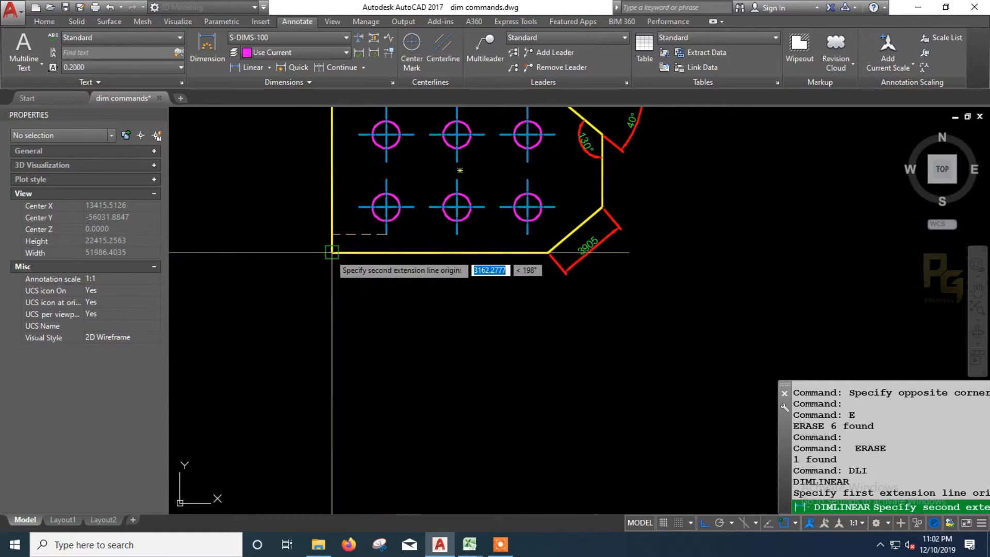
pyautogui.click(332, 253)
pyautogui.click(351, 290)
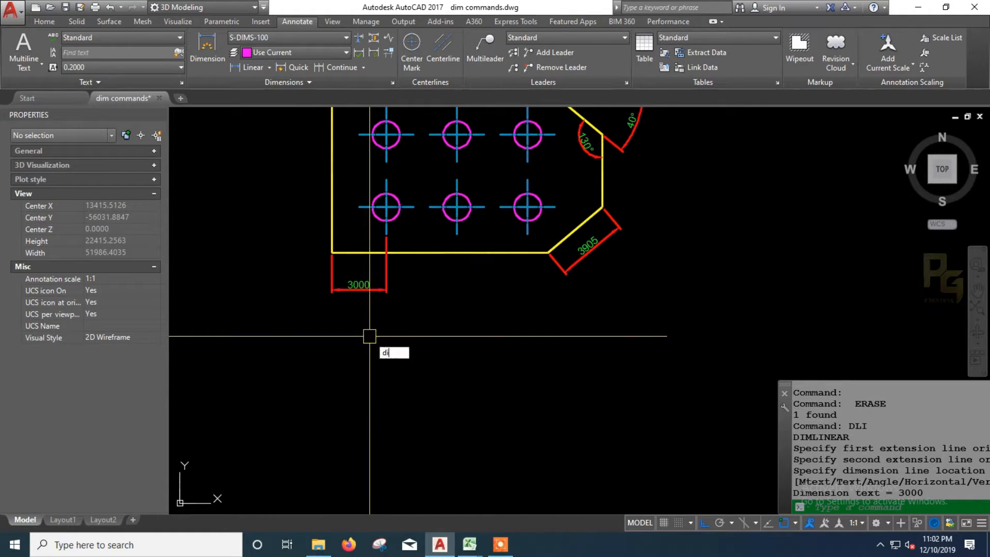
pyautogui.write('dimbaw')
pyautogui.press('BackSpace')
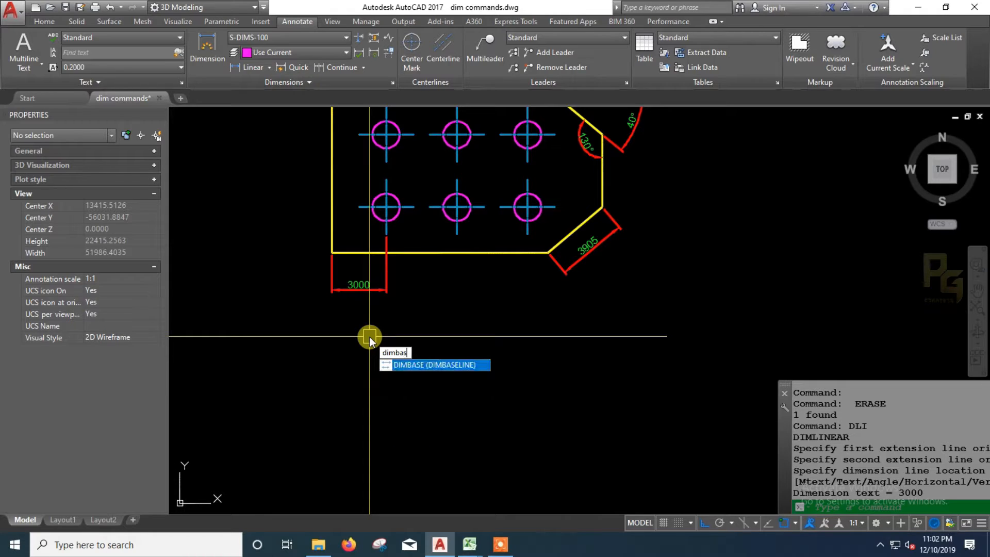
pyautogui.write('se')
pyautogui.press('Return')
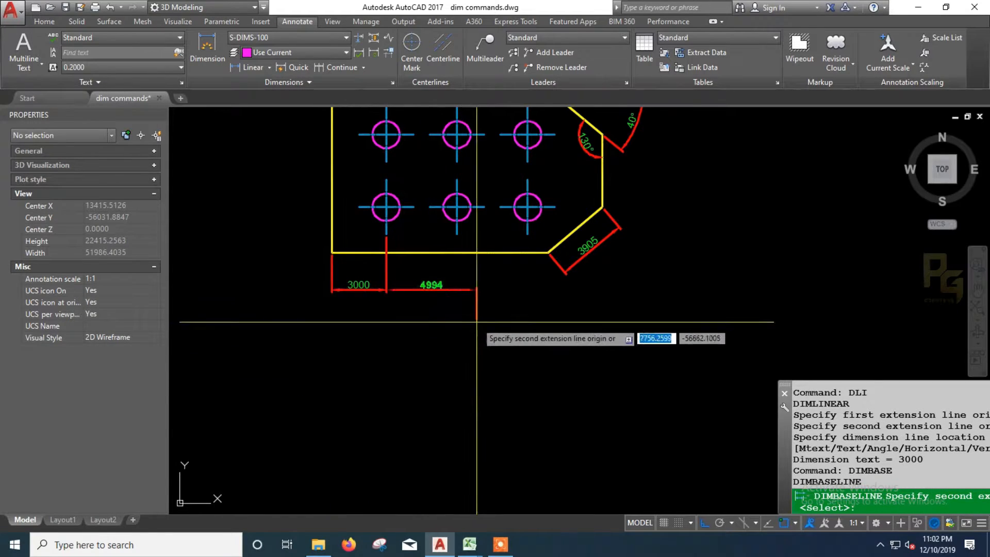
pyautogui.scroll(6, 412, 318)
pyautogui.scroll(-4, 419, 316)
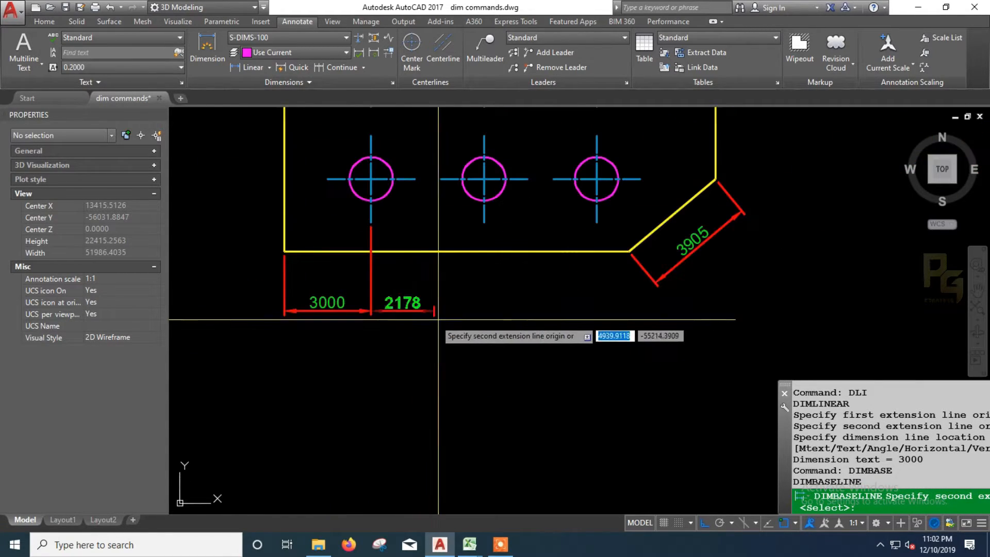
pyautogui.moveTo(466, 315); pyautogui.dragTo(465, 334, button='middle')
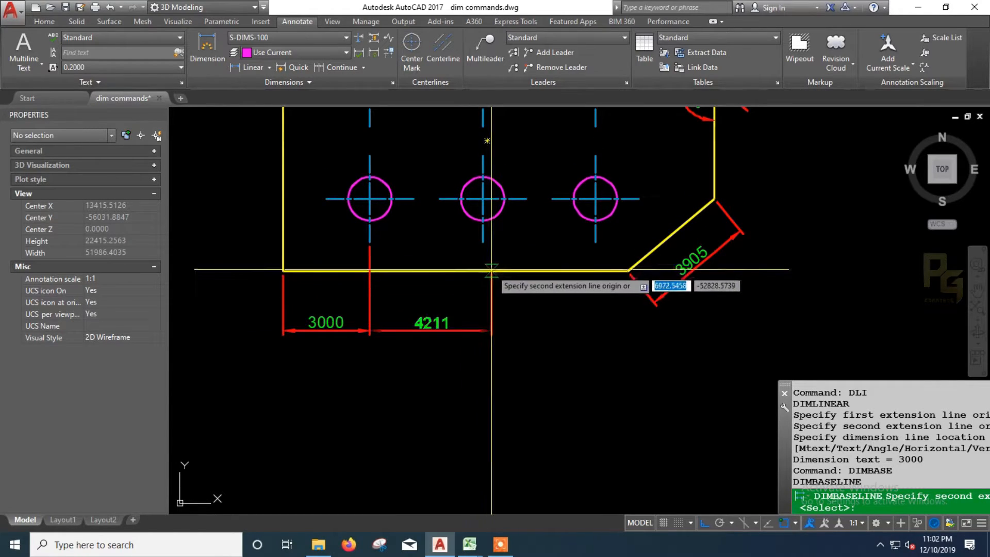
pyautogui.press('Escape')
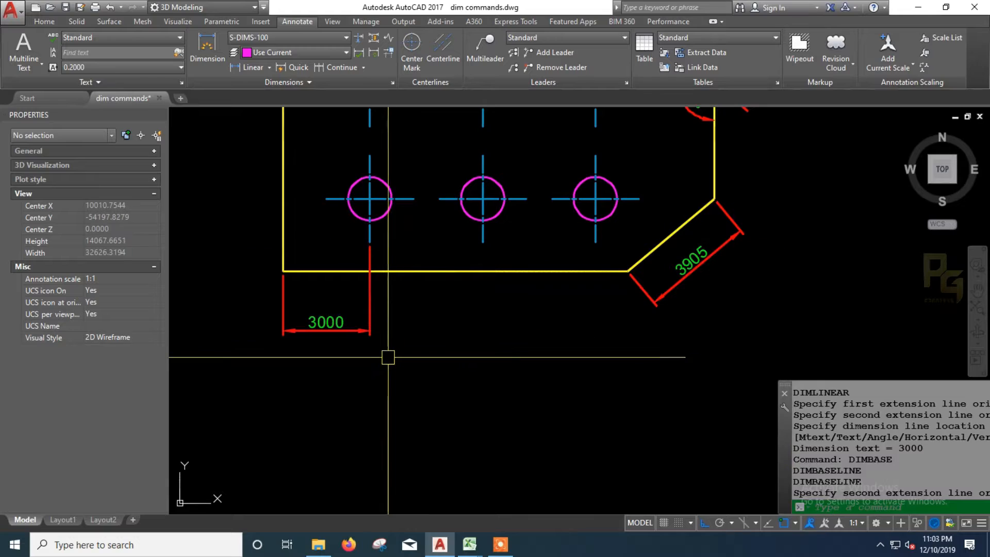
pyautogui.press('Return')
pyautogui.press('Return')
pyautogui.click(283, 288)
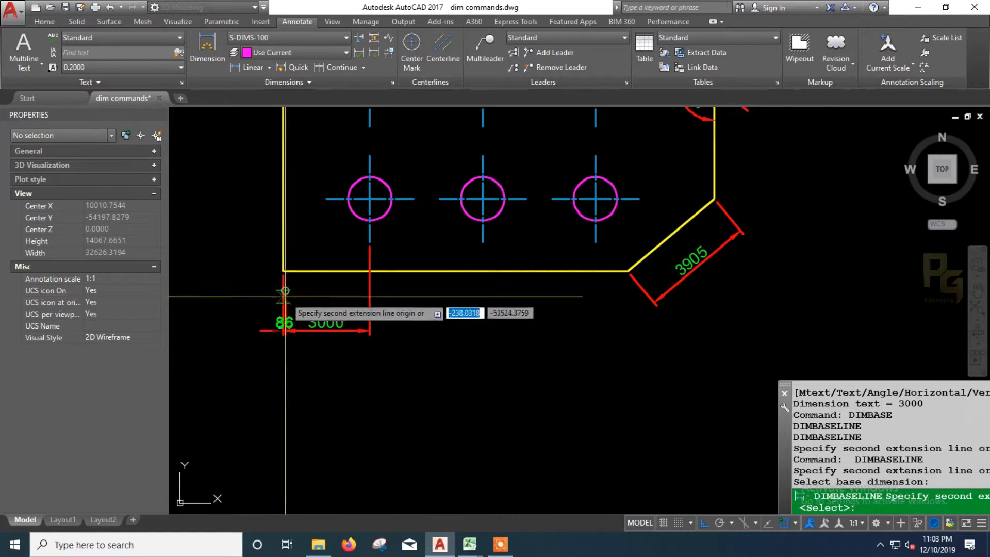
pyautogui.press('Escape')
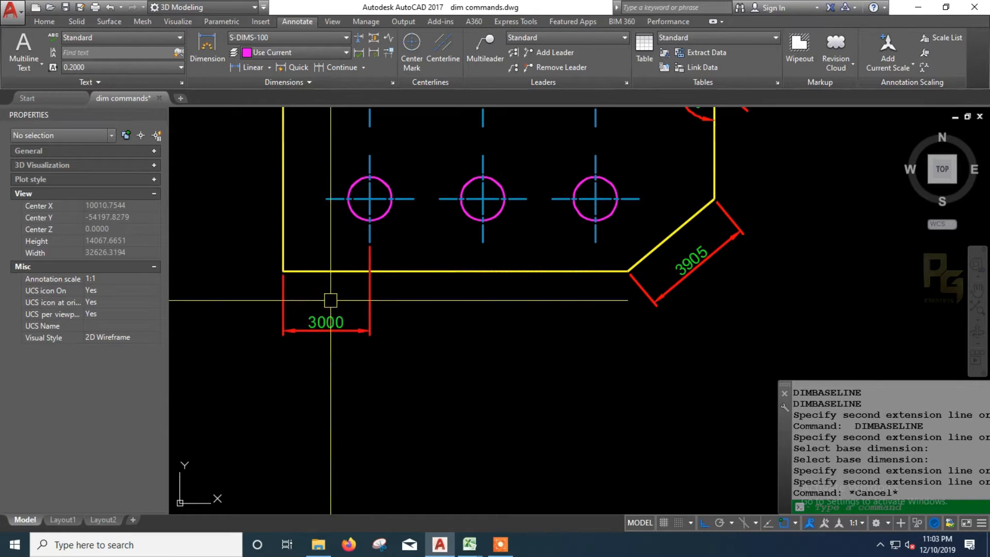
# Add baseline dimensions with DIMBASELINE to the second and third lower holes' centrelines, selecting the existing dimension's left extension line as base
pyautogui.write('dimbase')
pyautogui.press('Return')
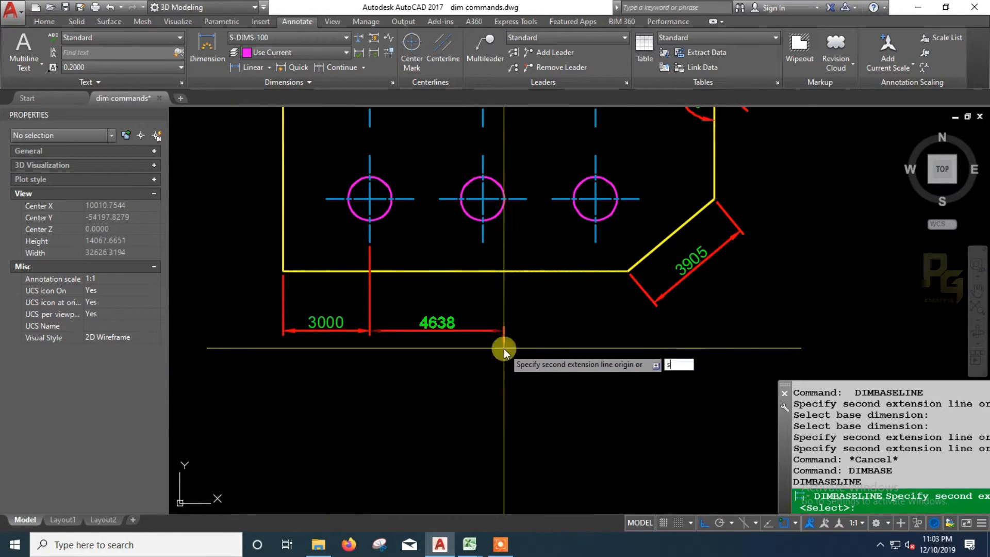
pyautogui.press('Return')
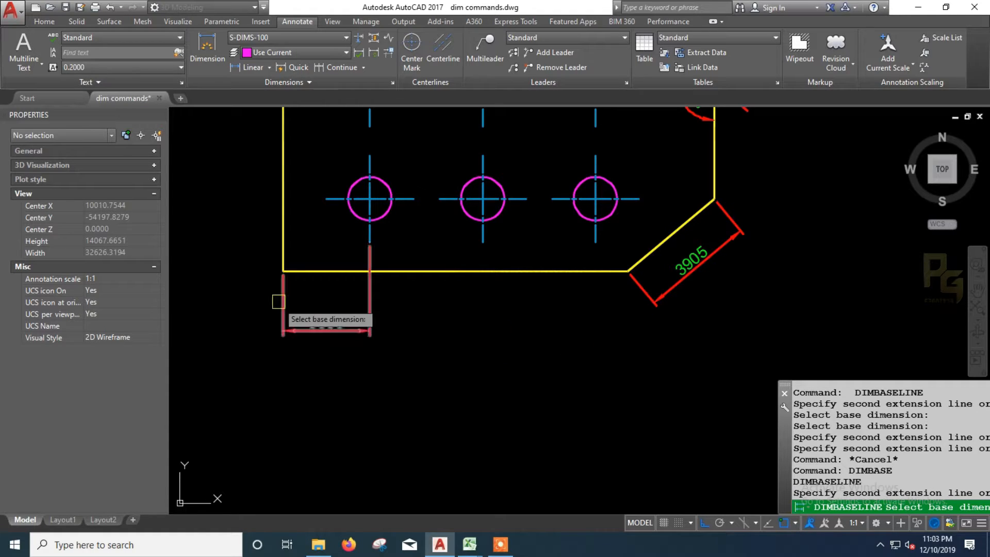
pyautogui.scroll(2, 282, 287)
pyautogui.click(284, 282)
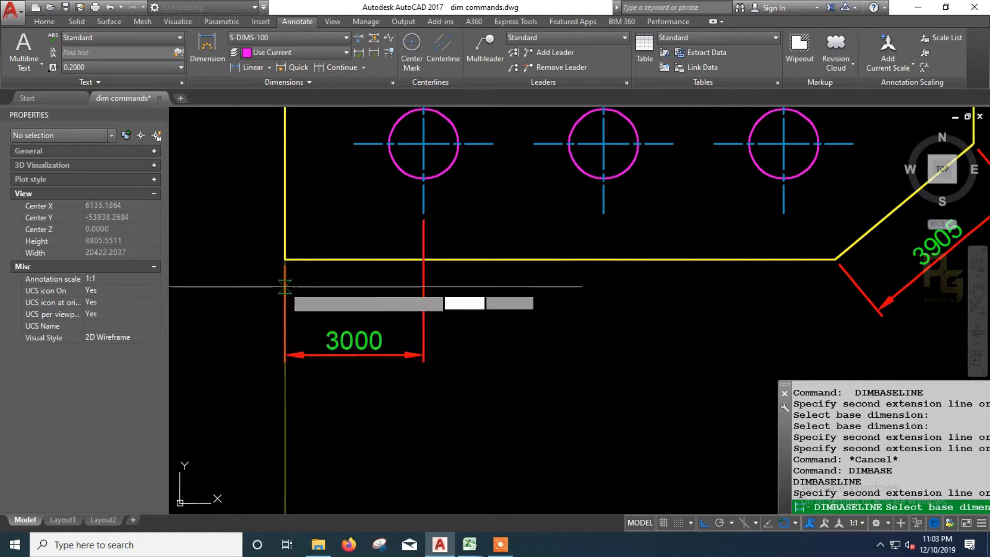
pyautogui.scroll(-4, 272, 312)
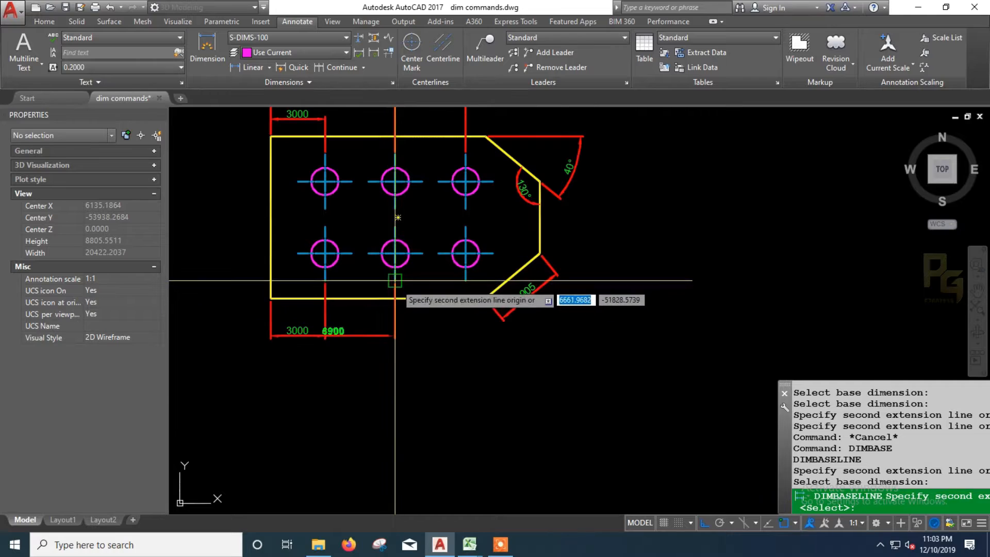
pyautogui.click(395, 284)
pyautogui.click(465, 281)
pyautogui.press('Escape')
# Stretch the two new baseline dimensions downward so the third hole's line sits below the second hole's
pyautogui.click(454, 337)
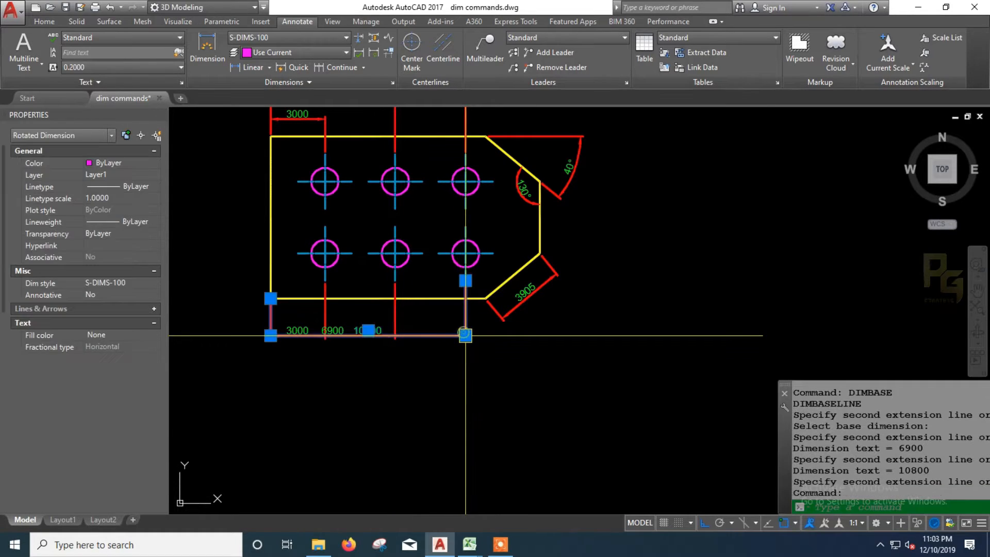
pyautogui.click(466, 337)
pyautogui.click(465, 372)
pyautogui.click(387, 335)
pyautogui.scroll(2, 392, 333)
pyautogui.click(395, 336)
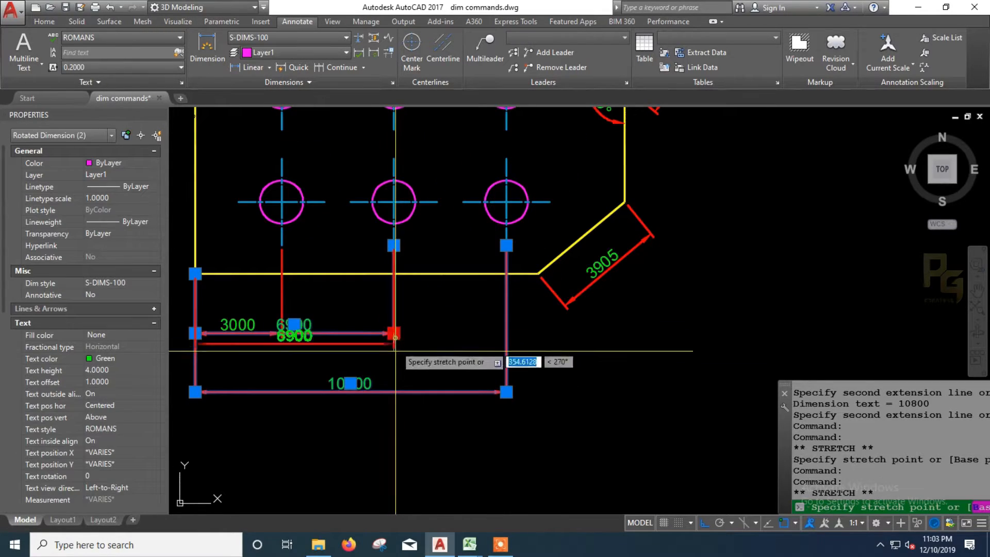
pyautogui.press('Escape')
# Move the first lower hole's dimension line up, closer to the plate's lower edge
pyautogui.click(281, 316)
pyautogui.click(282, 334)
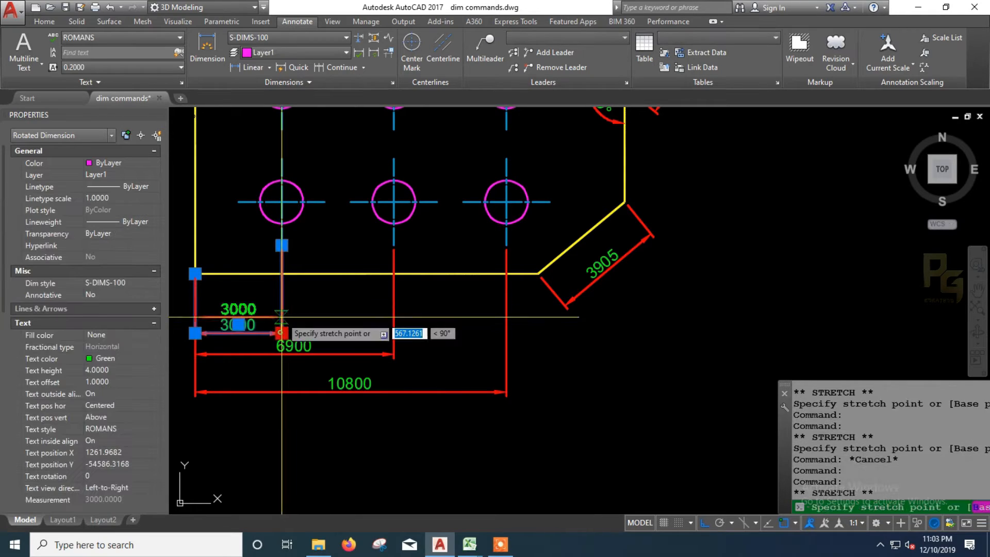
pyautogui.click(282, 317)
pyautogui.press('Escape')
# Compare the baseline dimensions below the plate with the matching set above it
pyautogui.scroll(-2, 312, 315)
pyautogui.write('p')
pyautogui.press('Return')
pyautogui.moveTo(330, 401)
pyautogui.mouseDown()
pyautogui.moveTo(331, 461)
pyautogui.moveTo(332, 434)
pyautogui.moveTo(287, 394)
pyautogui.mouseUp()
pyautogui.scroll(2, 287, 394)
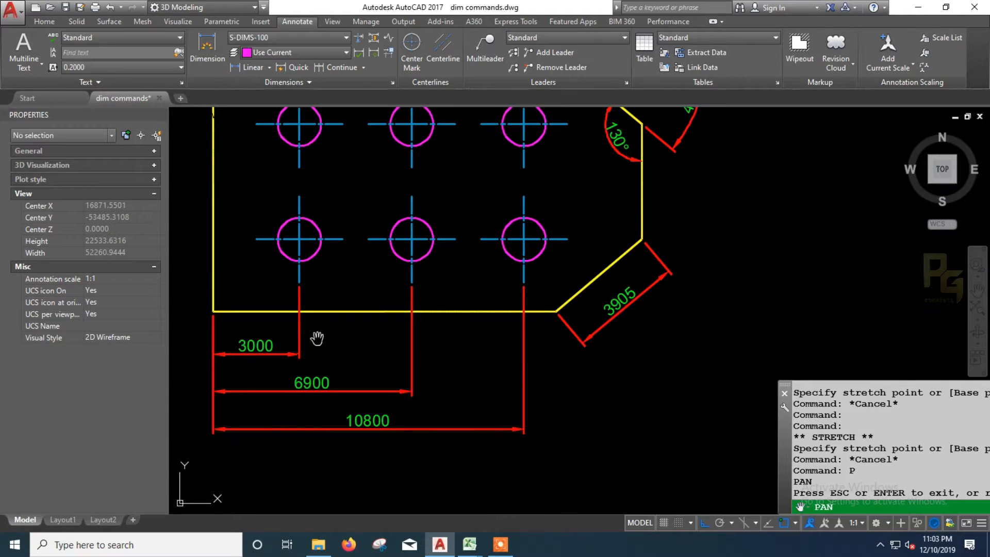
pyautogui.moveTo(316, 339)
pyautogui.mouseDown()
pyautogui.moveTo(360, 364)
pyautogui.moveTo(406, 372)
pyautogui.moveTo(301, 352)
pyautogui.moveTo(325, 347)
pyautogui.moveTo(328, 369)
pyautogui.mouseUp()
pyautogui.scroll(-2, 320, 347)
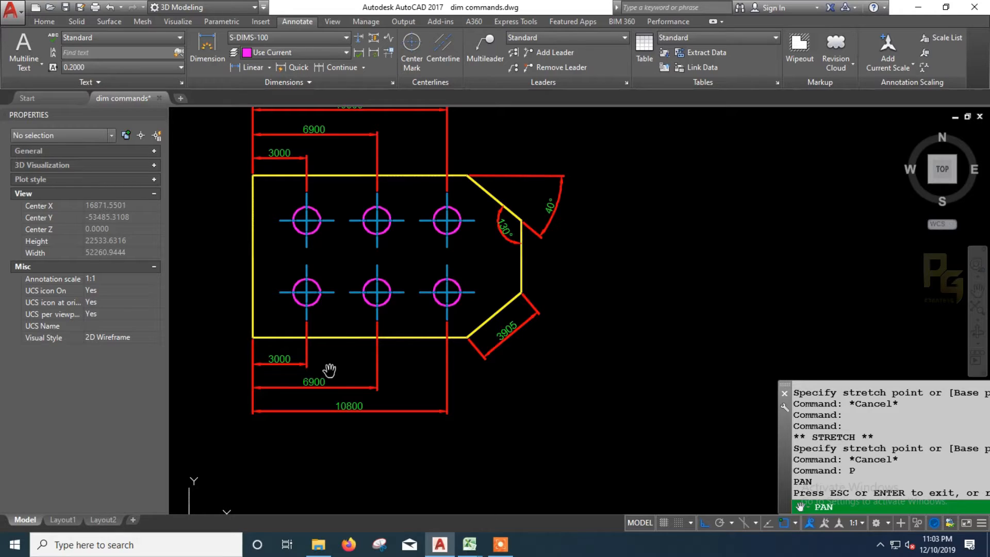
pyautogui.moveTo(349, 400); pyautogui.dragTo(372, 376)
pyautogui.moveTo(302, 336); pyautogui.dragTo(294, 346)
pyautogui.press('Escape')
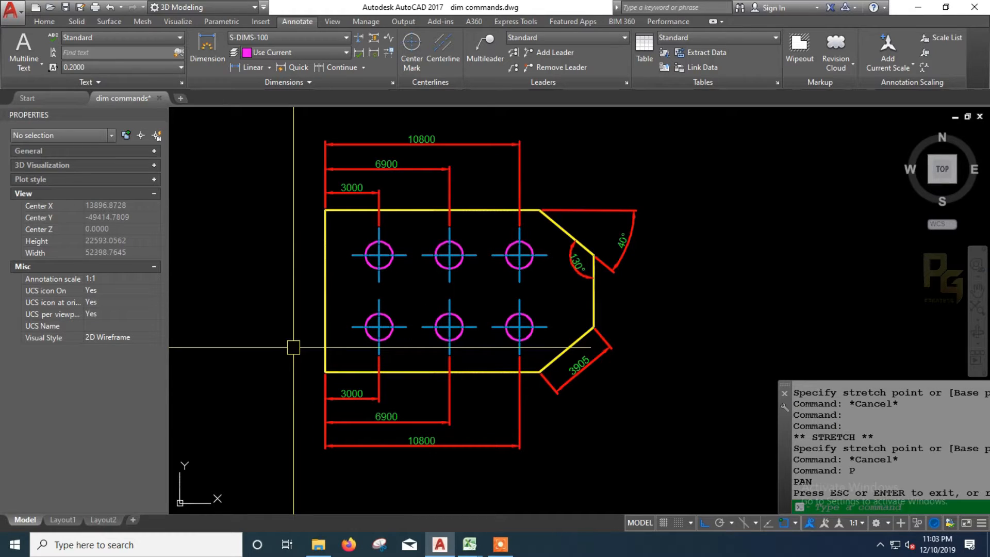
# Add a vertical linear dimension from the plate's lower-left corner to the lower holes' centreline, placed just left of the plate
pyautogui.write('dli')
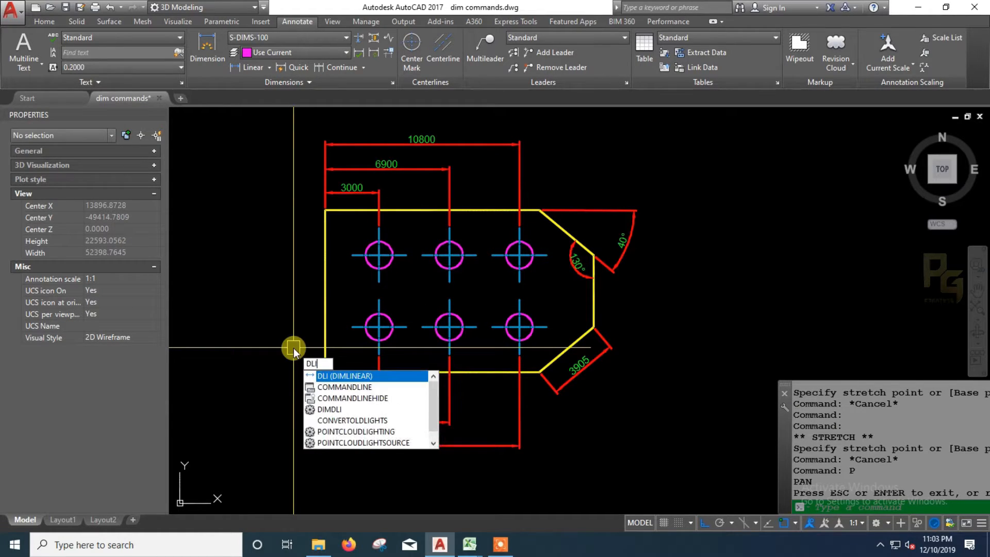
pyautogui.press('Return')
pyautogui.scroll(2, 309, 361)
pyautogui.click(325, 377)
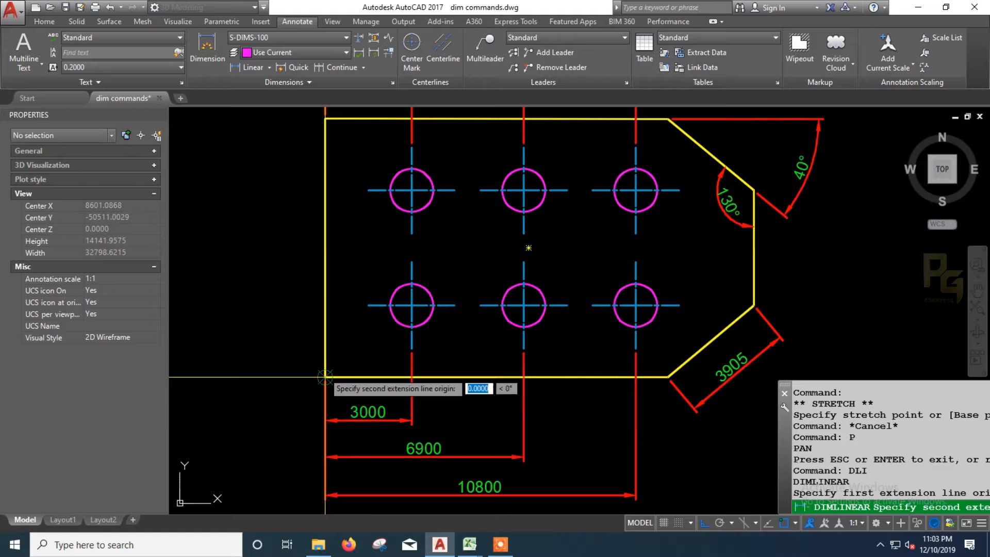
pyautogui.click(368, 306)
pyautogui.click(296, 325)
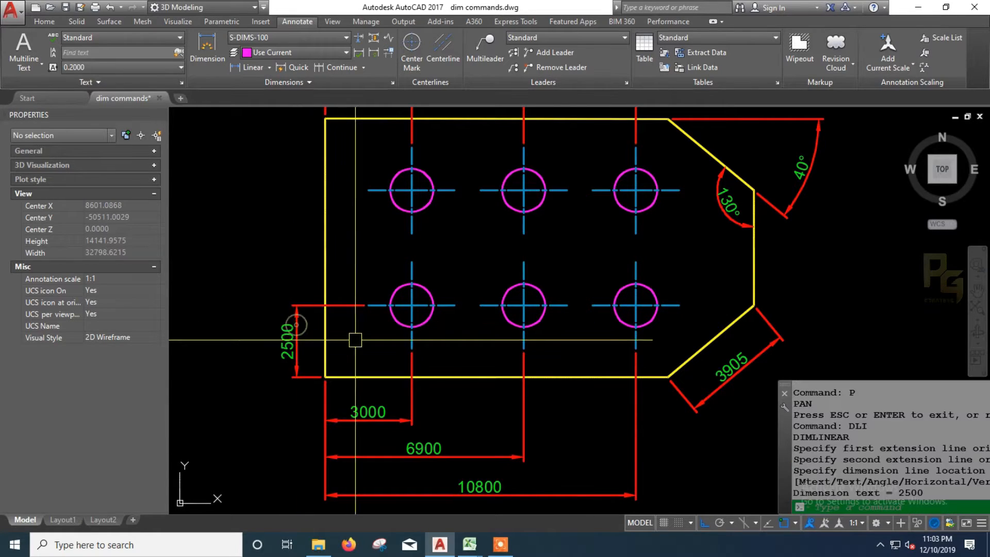
# Continue the vertical dimension with DIMCONTINUE to the upper holes' centreline and the plate's upper-left corner
pyautogui.write('p')
pyautogui.press('Return')
pyautogui.moveTo(337, 410)
pyautogui.mouseDown()
pyautogui.moveTo(325, 353)
pyautogui.moveTo(340, 417)
pyautogui.mouseUp()
pyautogui.moveTo(323, 260)
pyautogui.mouseDown()
pyautogui.moveTo(336, 288)
pyautogui.moveTo(259, 310)
pyautogui.mouseUp()
pyautogui.press('Escape')
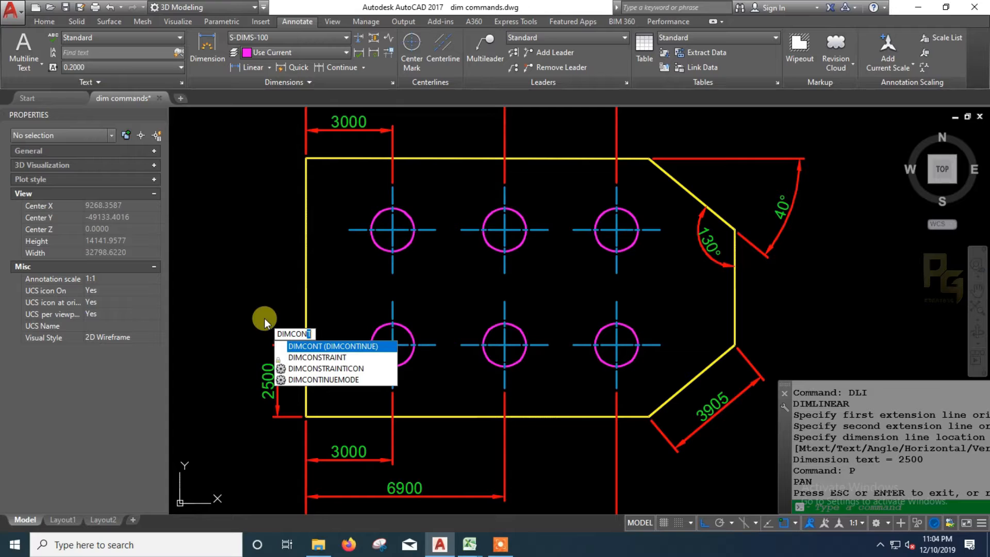
pyautogui.press('Return')
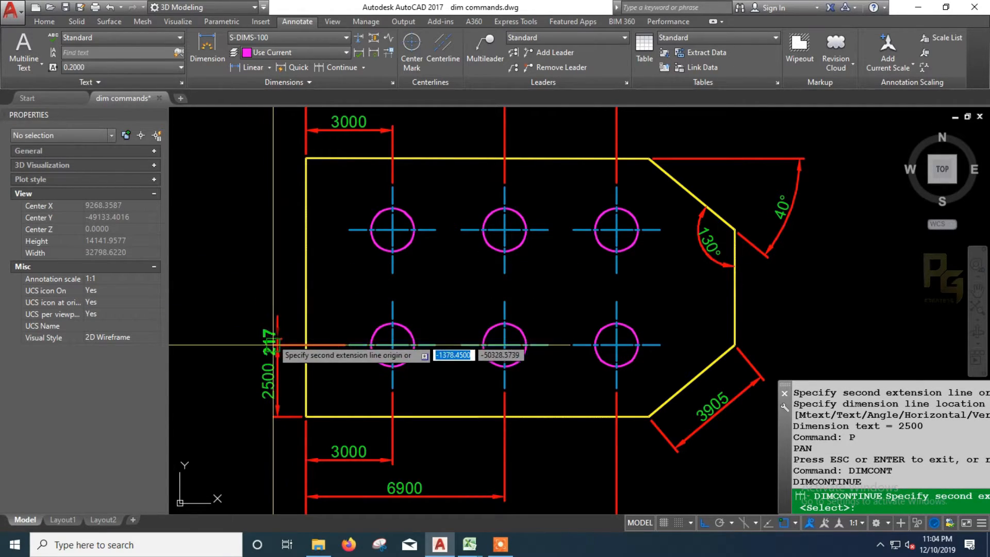
pyautogui.click(348, 230)
pyautogui.click(307, 158)
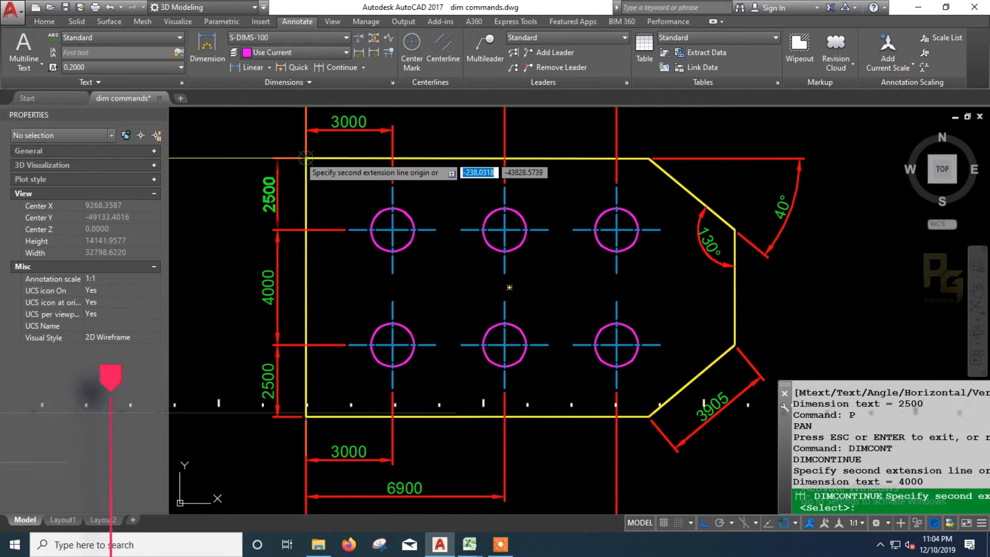
pyautogui.press('Escape')
pyautogui.press('Escape')
# Add a second vertical linear dimension from the plate's lower-left corner to the lower holes' centreline, farther left than the existing chain
pyautogui.moveTo(315, 309); pyautogui.dragTo(384, 297, button='middle')
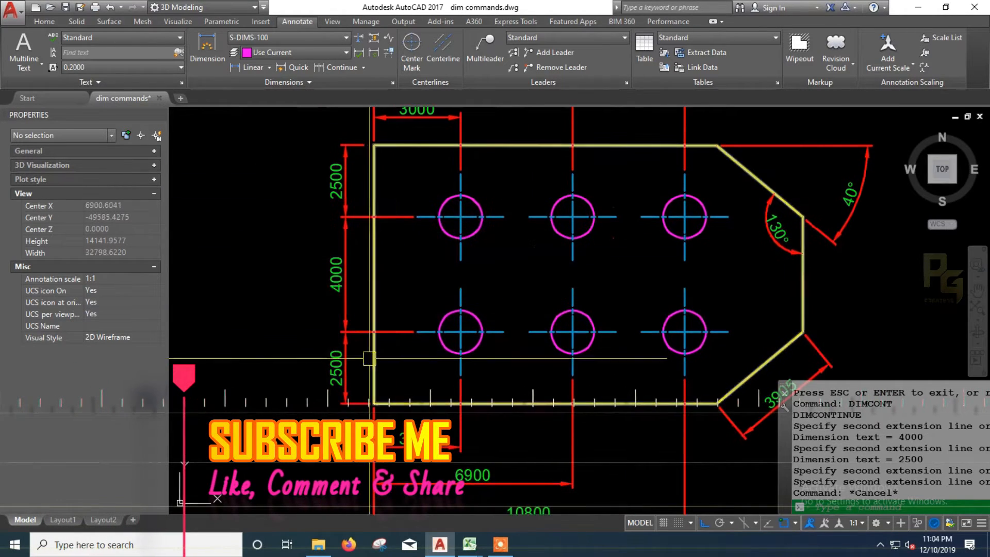
pyautogui.moveTo(483, 418); pyautogui.dragTo(432, 369, button='middle')
pyautogui.moveTo(397, 428); pyautogui.dragTo(410, 477, button='middle')
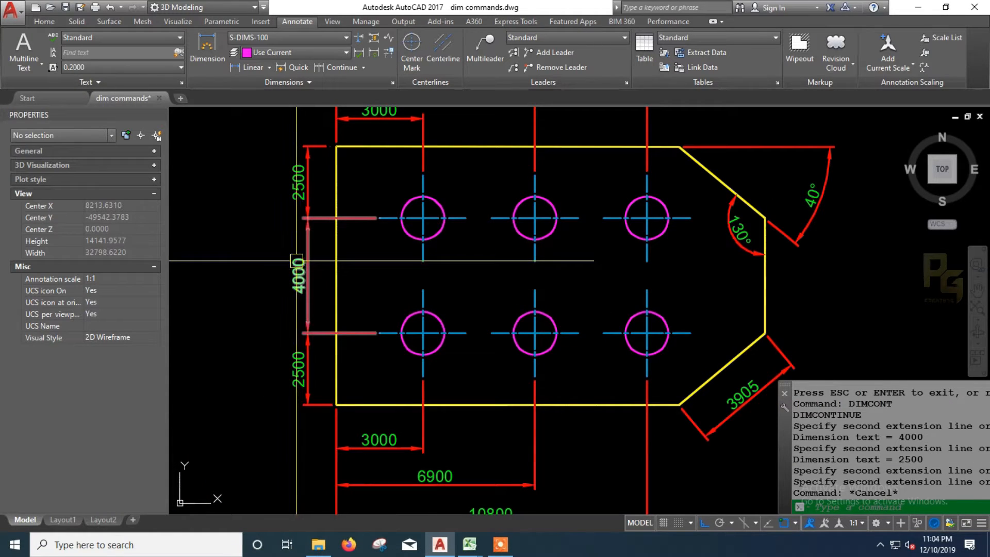
pyautogui.write('p')
pyautogui.press('Return')
pyautogui.moveTo(261, 254); pyautogui.dragTo(334, 249)
pyautogui.press('Escape')
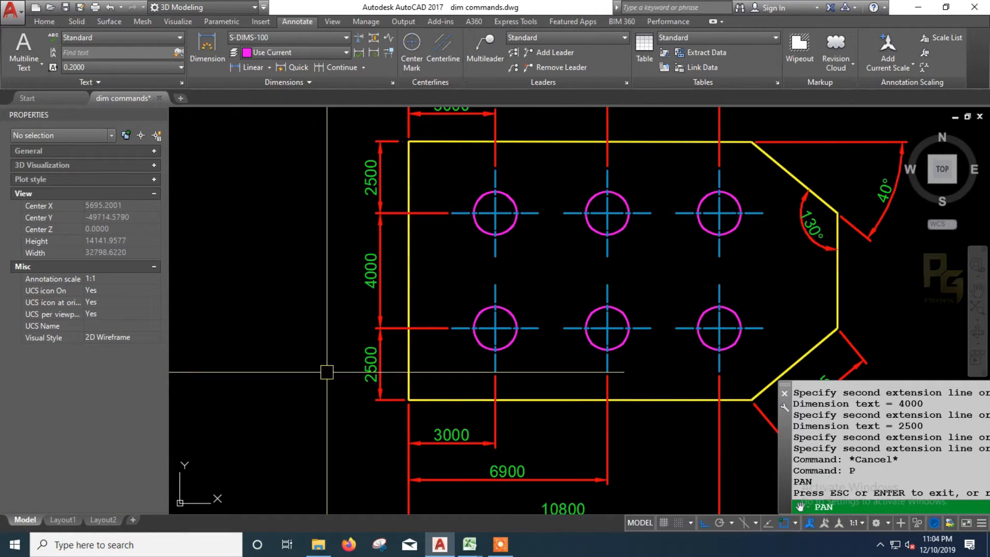
pyautogui.write('dli')
pyautogui.press('Return')
pyautogui.click(409, 400)
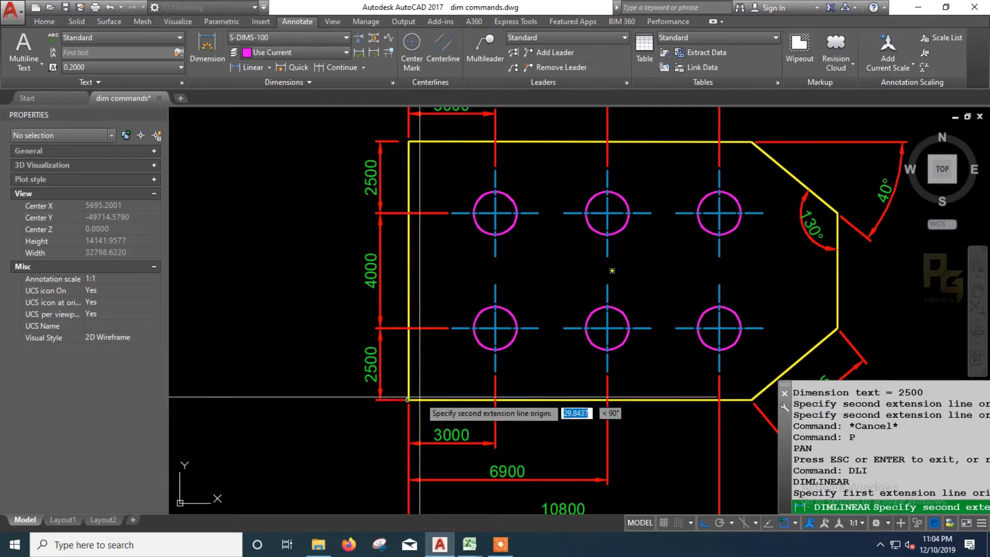
pyautogui.click(448, 328)
pyautogui.click(307, 356)
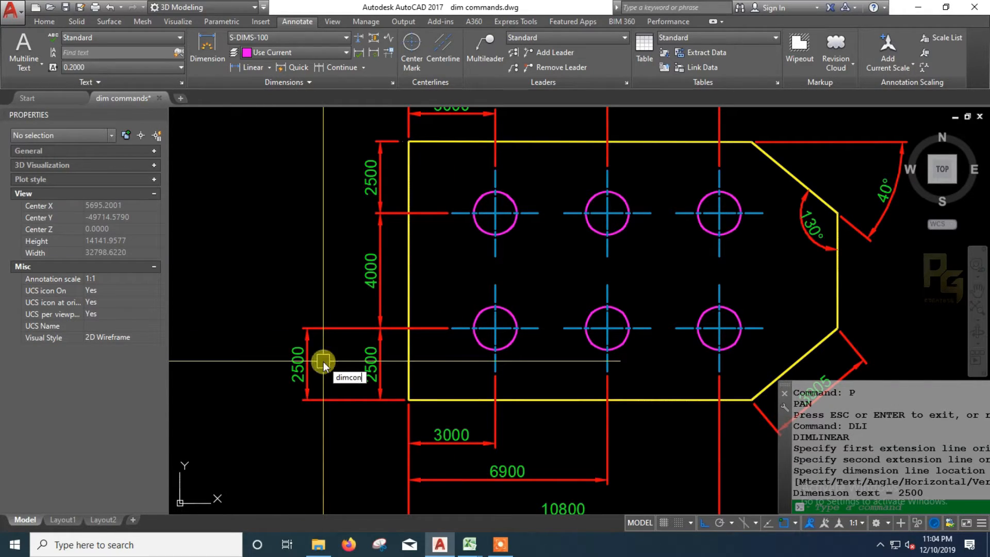
# Use DIMCONTINUE's Select option on the outer dimension's upper extension line and continue to the upper holes' centreline and the plate's upper-left corner
pyautogui.press('Return')
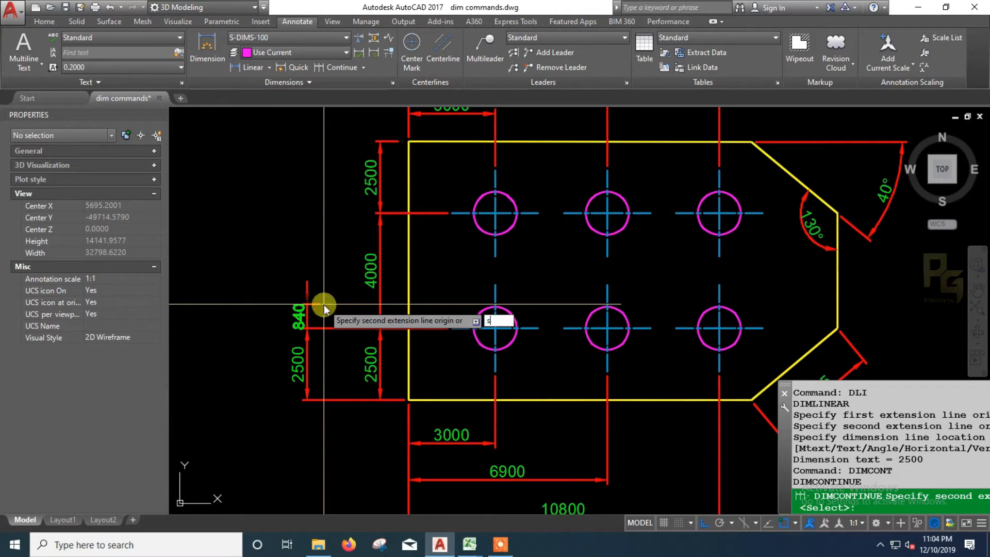
pyautogui.press('Return')
pyautogui.click(339, 331)
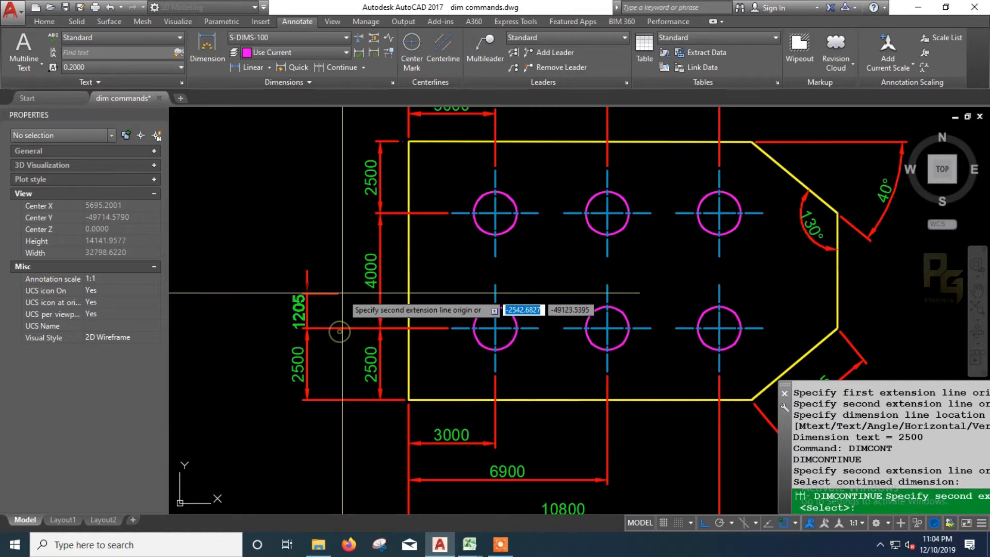
pyautogui.click(452, 213)
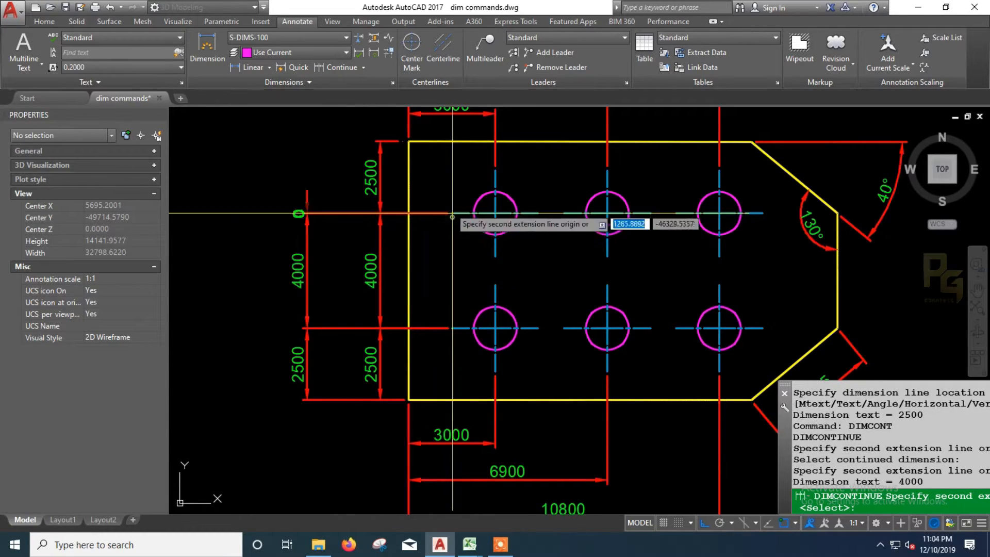
pyautogui.click(407, 142)
# Extend the outer chain above the plate with four continued dimensions to free points, about 1805, 2235, 1723 and 1268
pyautogui.moveTo(408, 144); pyautogui.dragTo(442, 278, button='middle')
pyautogui.click(387, 224)
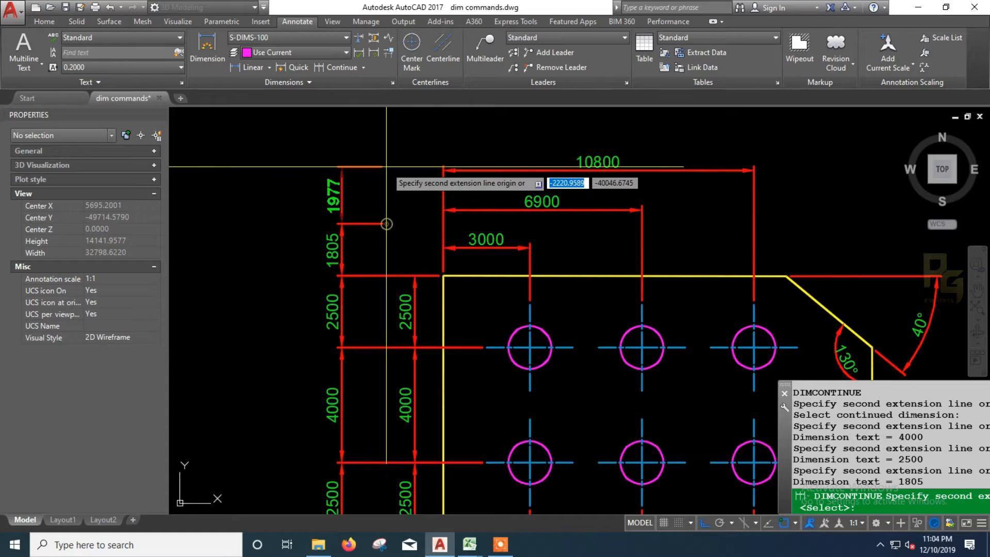
pyautogui.click(386, 160)
pyautogui.moveTo(392, 110); pyautogui.dragTo(392, 173, button='middle')
pyautogui.click(392, 172)
pyautogui.click(398, 135)
pyautogui.press('Escape')
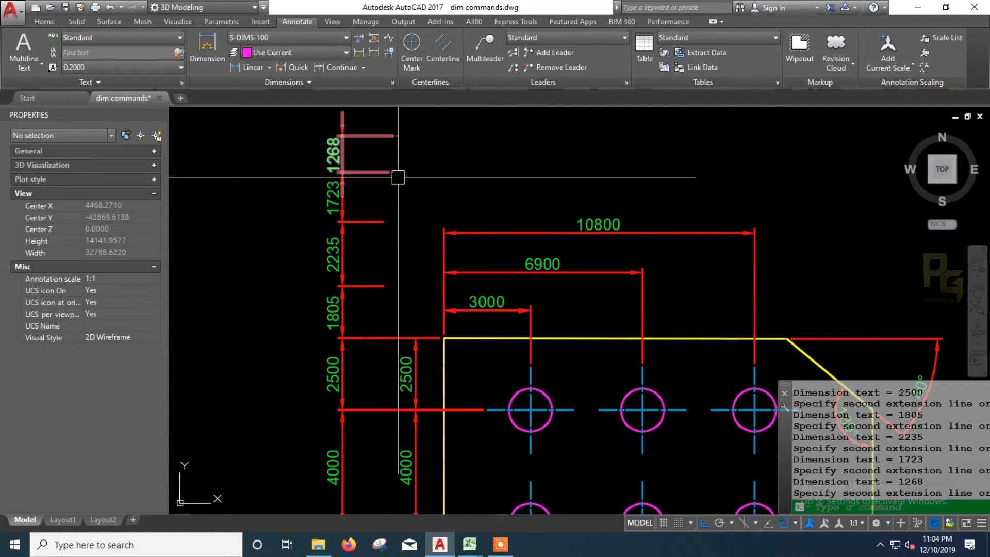
# Examine the two continued dimension chains beside the plate and the baseline dimensions above and below it
pyautogui.scroll(-2, 392, 206)
pyautogui.write('p')
pyautogui.press('Return')
pyautogui.moveTo(389, 218); pyautogui.dragTo(379, 164)
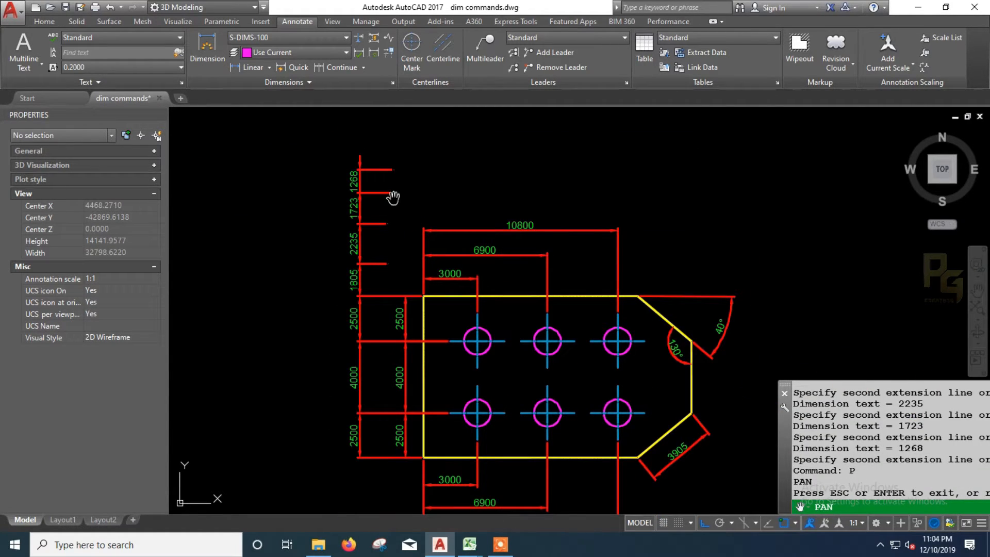
pyautogui.scroll(2, 373, 231)
pyautogui.moveTo(369, 314); pyautogui.dragTo(360, 368)
pyautogui.moveTo(356, 296); pyautogui.dragTo(356, 195)
pyautogui.moveTo(355, 318); pyautogui.dragTo(356, 232)
pyautogui.moveTo(367, 295); pyautogui.dragTo(360, 259)
pyautogui.scroll(-2, 342, 309)
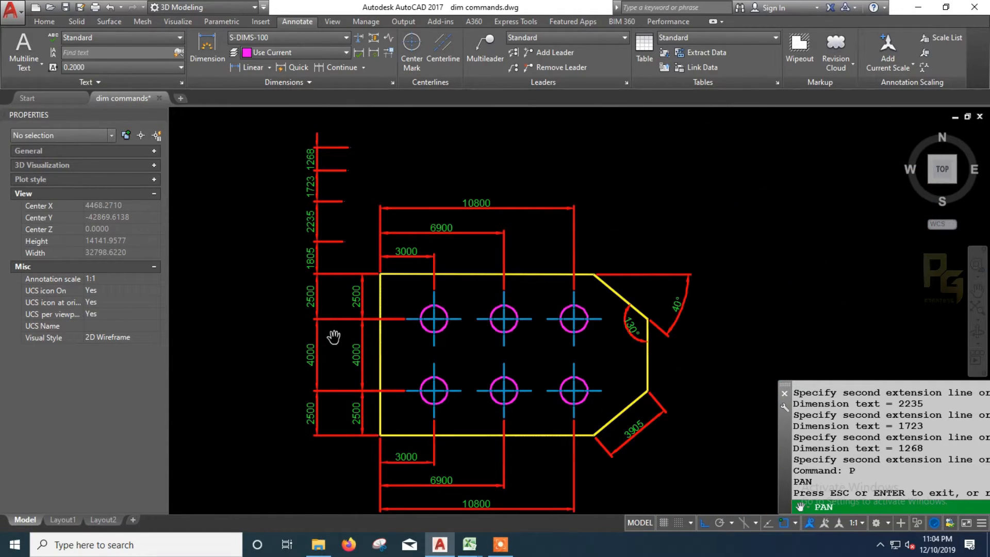
pyautogui.moveTo(321, 318); pyautogui.dragTo(320, 342)
pyautogui.moveTo(375, 357); pyautogui.dragTo(367, 321)
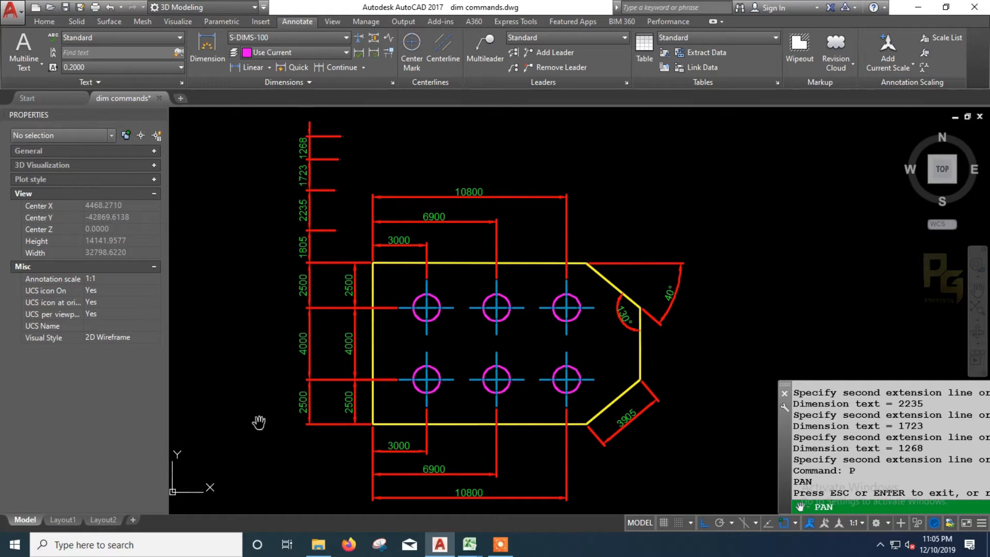
pyautogui.moveTo(326, 355); pyautogui.dragTo(273, 338)
pyautogui.moveTo(374, 347)
pyautogui.mouseDown()
pyautogui.moveTo(368, 370)
pyautogui.moveTo(380, 361)
pyautogui.moveTo(383, 382)
pyautogui.mouseUp()
pyautogui.press('Escape')
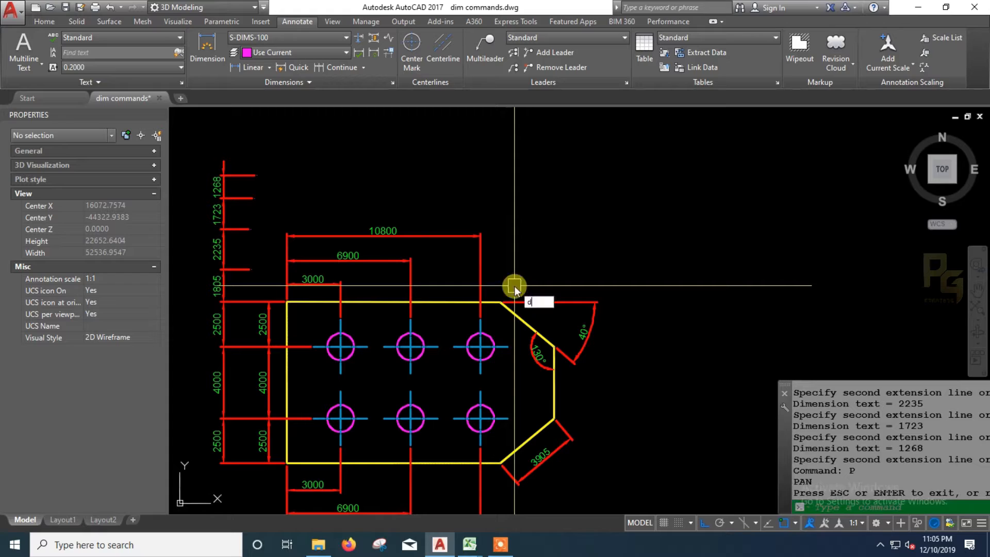
# Left-justify the text of the 10800 dimension above the plate with DIMTEDIT, widening the command window to show all its options
pyautogui.press('BackSpace')
pyautogui.write('dit')
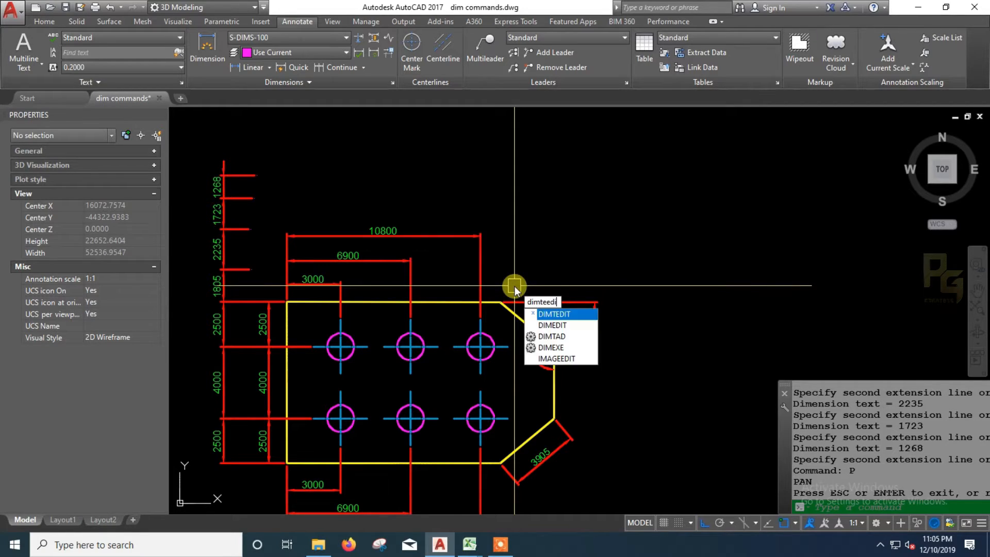
pyautogui.press('Return')
pyautogui.moveTo(511, 276); pyautogui.dragTo(539, 272, button='middle')
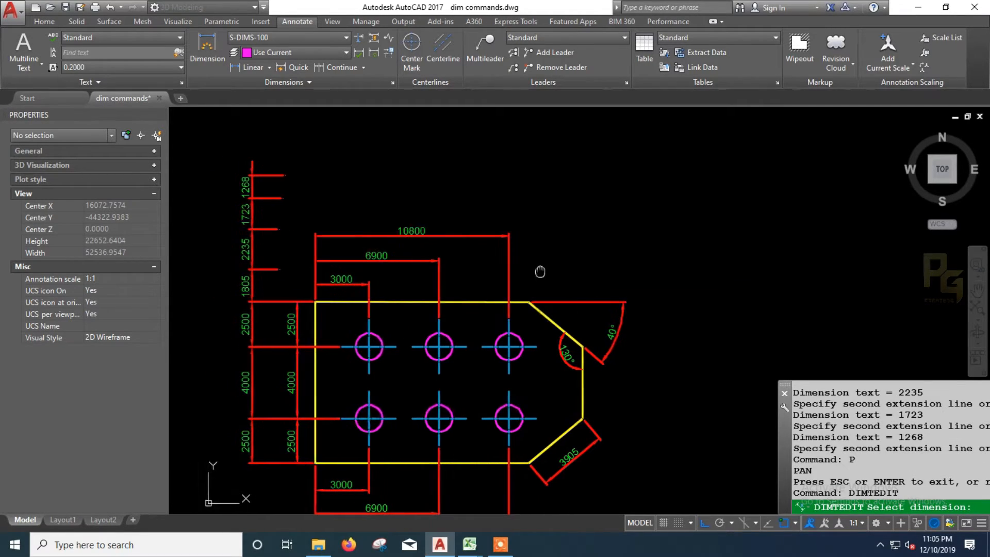
pyautogui.moveTo(472, 263); pyautogui.dragTo(421, 257, button='middle')
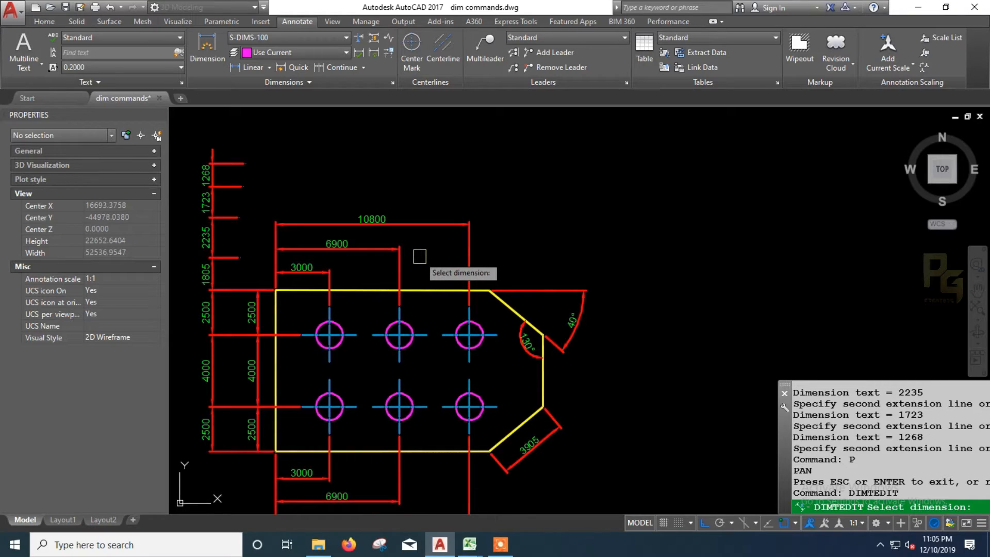
pyautogui.scroll(2, 384, 222)
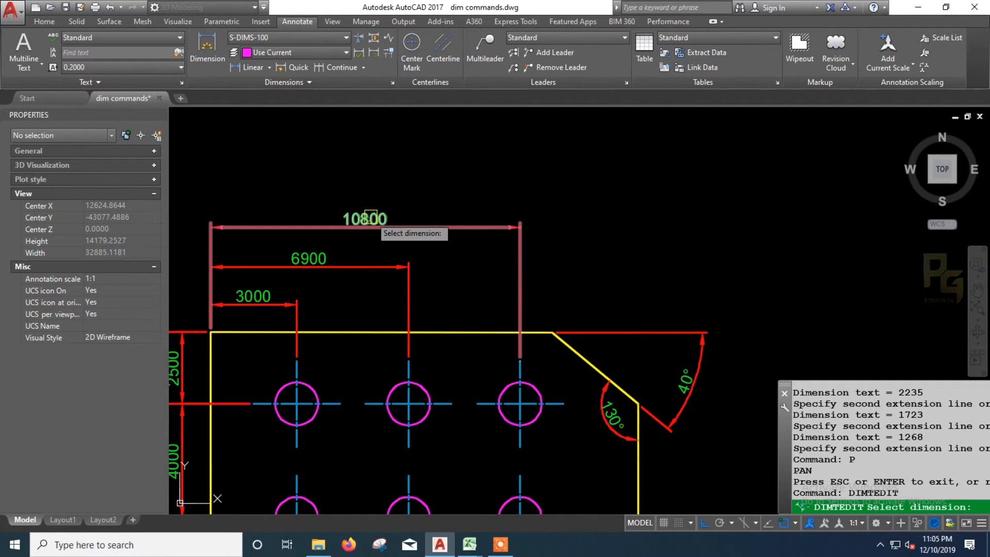
pyautogui.moveTo(362, 247)
pyautogui.mouseDown(button='middle')
pyautogui.moveTo(404, 227)
pyautogui.moveTo(344, 273)
pyautogui.mouseUp(button='middle')
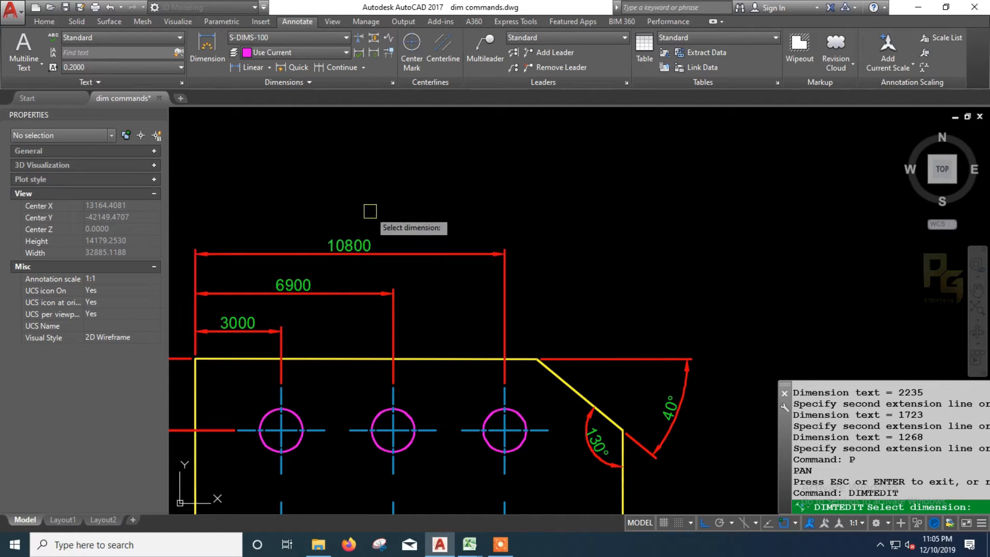
pyautogui.click(361, 249)
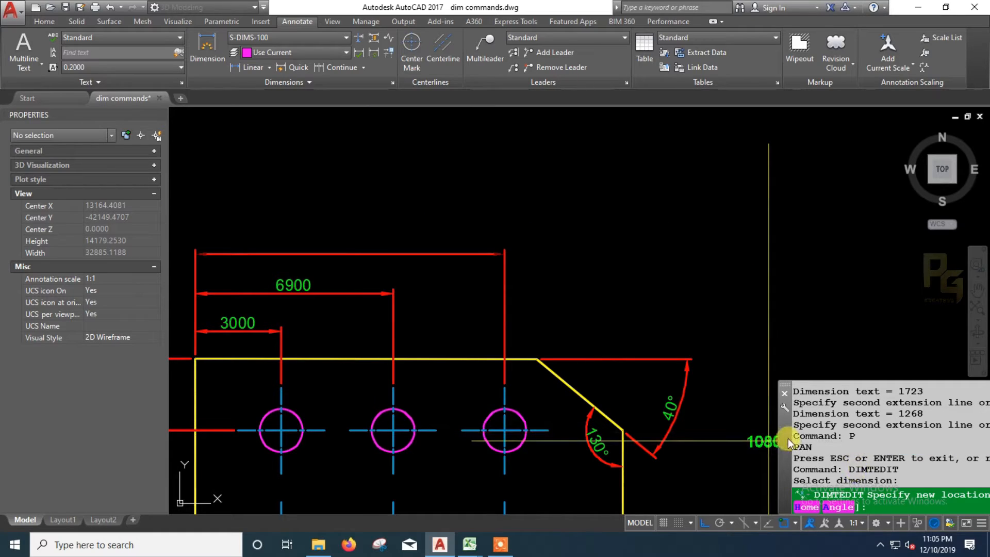
pyautogui.moveTo(780, 438); pyautogui.dragTo(495, 427)
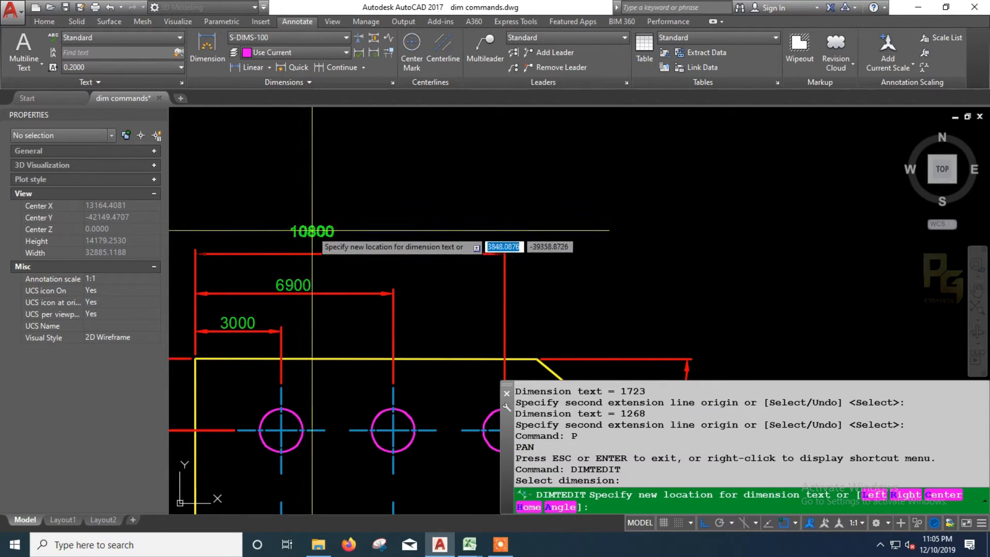
pyautogui.click(330, 225)
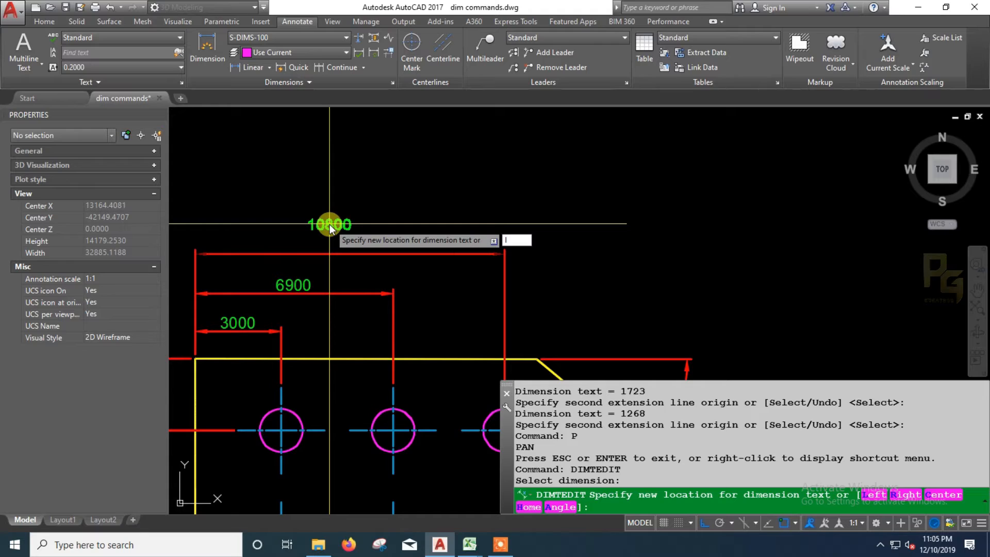
pyautogui.write('l')
pyautogui.press('Return')
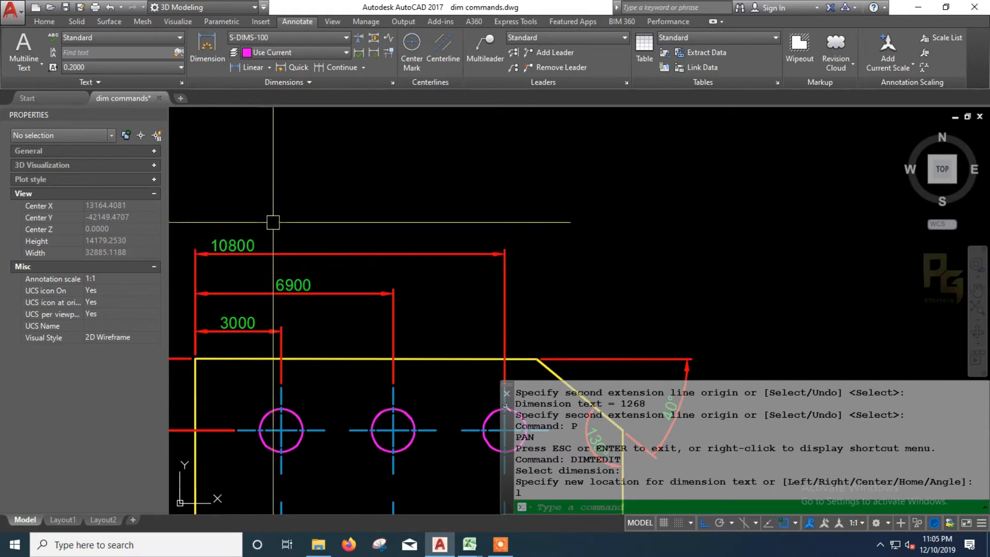
# Repeat DIMTEDIT on the 10800 dimension above the plate and justify its text with the Right option
pyautogui.press('Return')
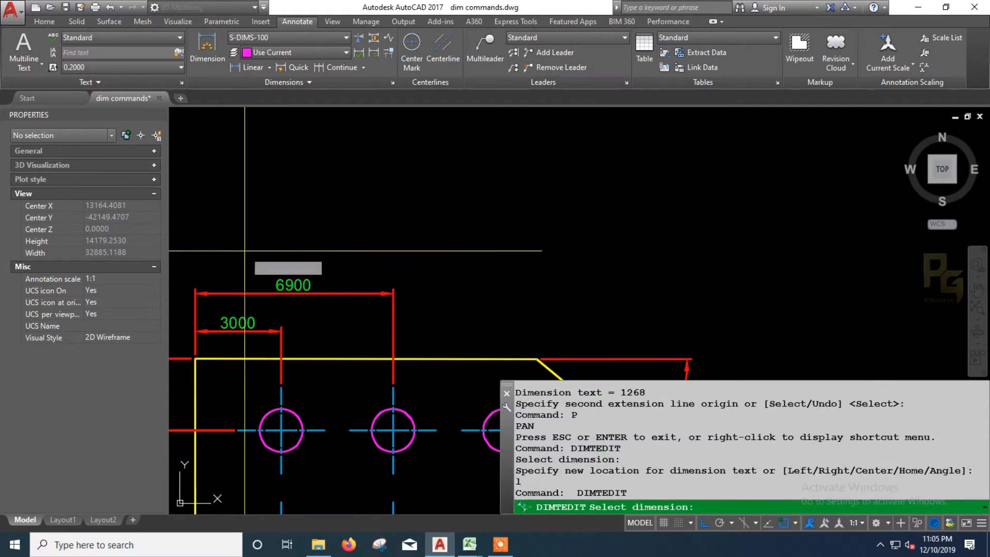
pyautogui.click(244, 252)
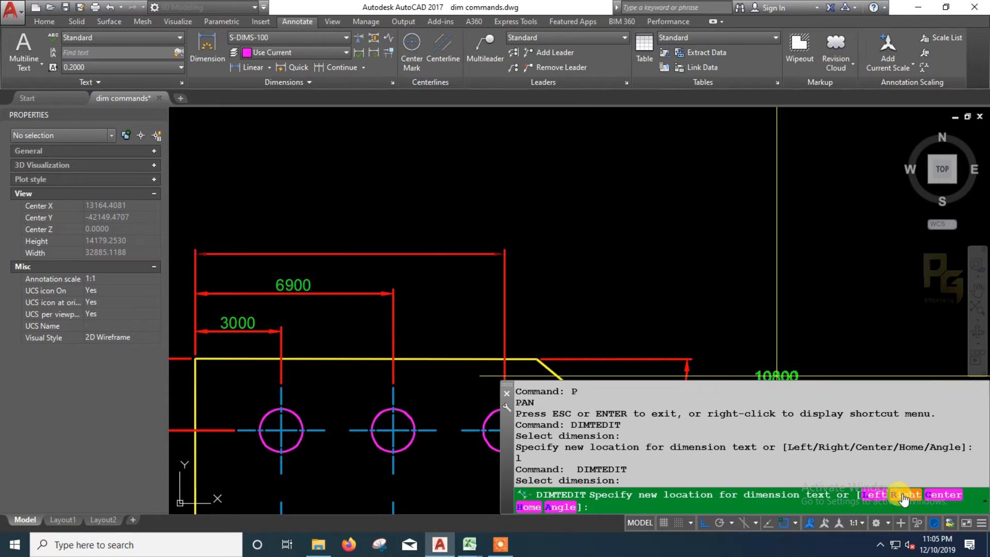
pyautogui.write('r')
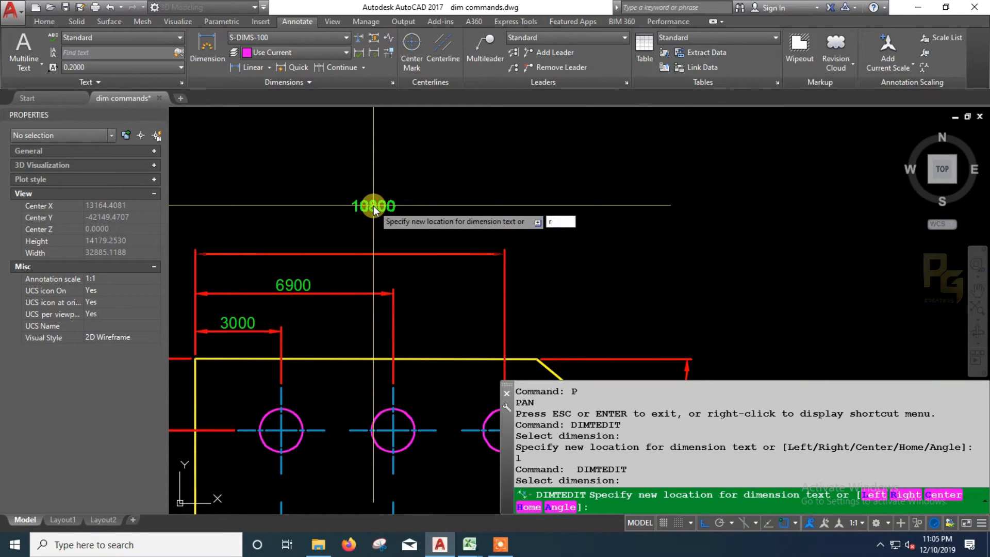
pyautogui.press('Return')
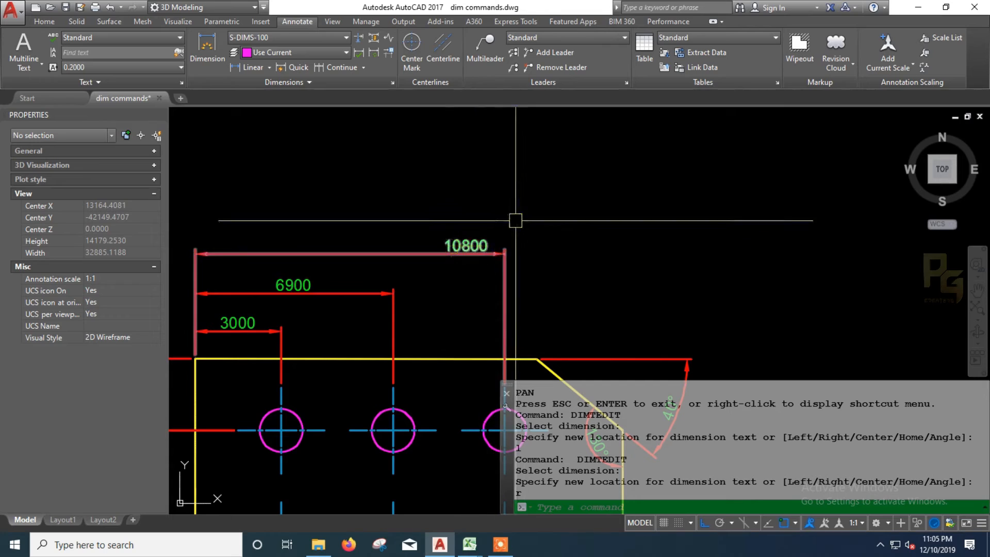
# Rotate the text of the 10800 dimension above the plate to an angle of 45 with DIMTEDIT
pyautogui.press('Return')
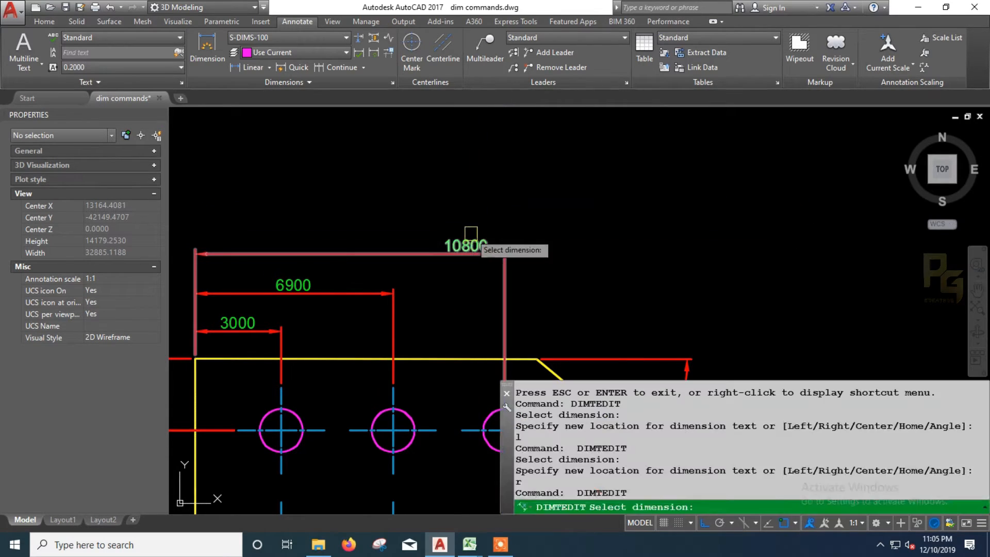
pyautogui.click(470, 243)
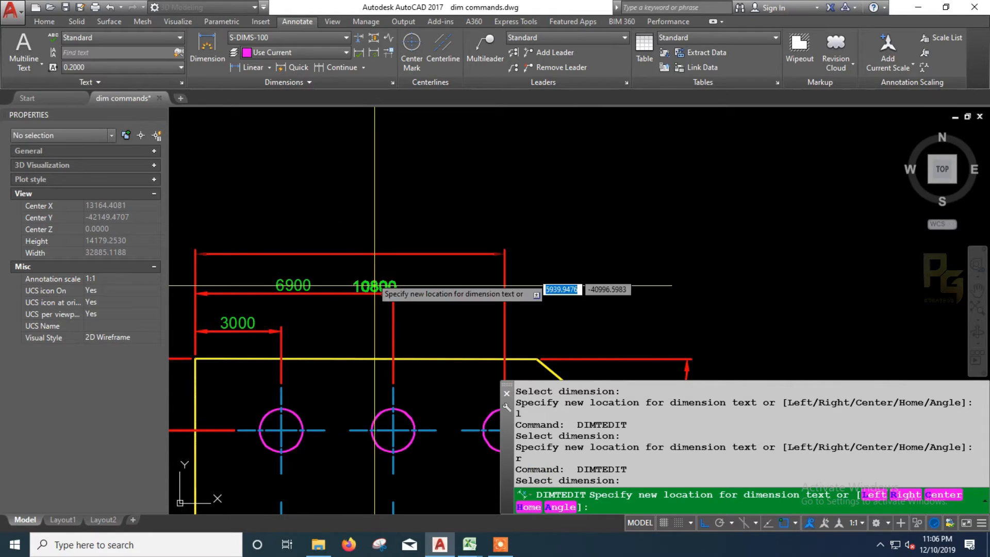
pyautogui.write('A')
pyautogui.press('Return')
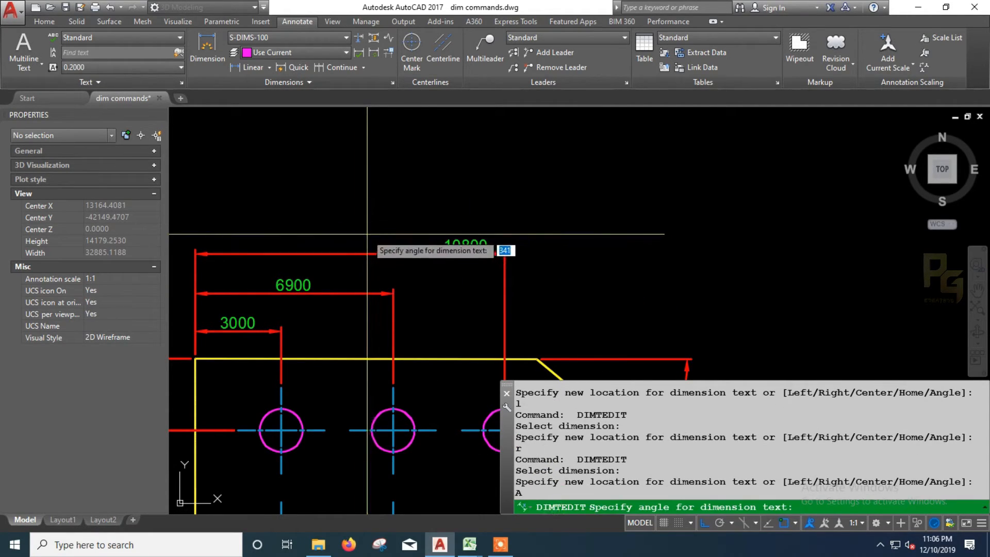
pyautogui.write('45')
pyautogui.press('Return')
# Examine the rotated text of the 10800 dimension up close and together with the neighbouring baseline dimensions
pyautogui.write('P')
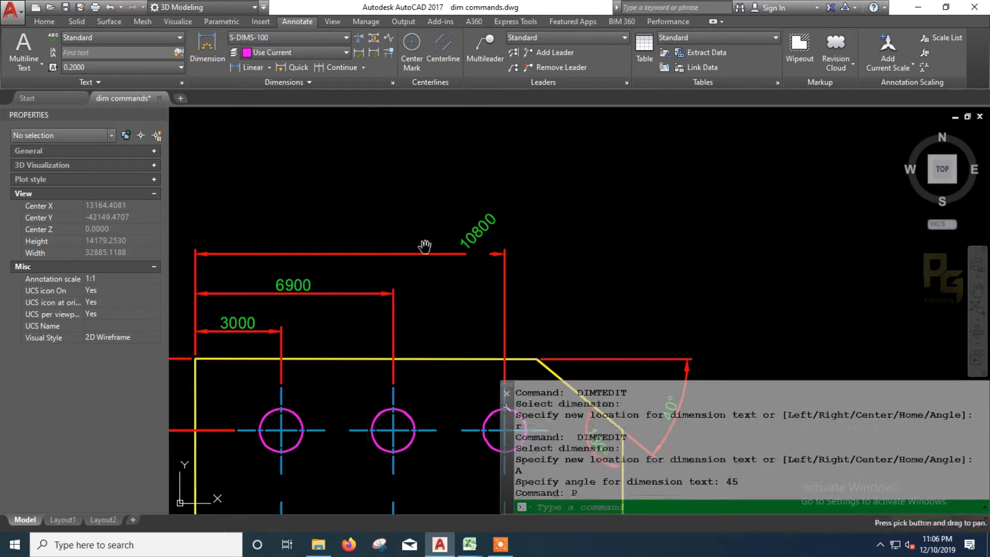
pyautogui.press('Return')
pyautogui.scroll(2, 485, 241)
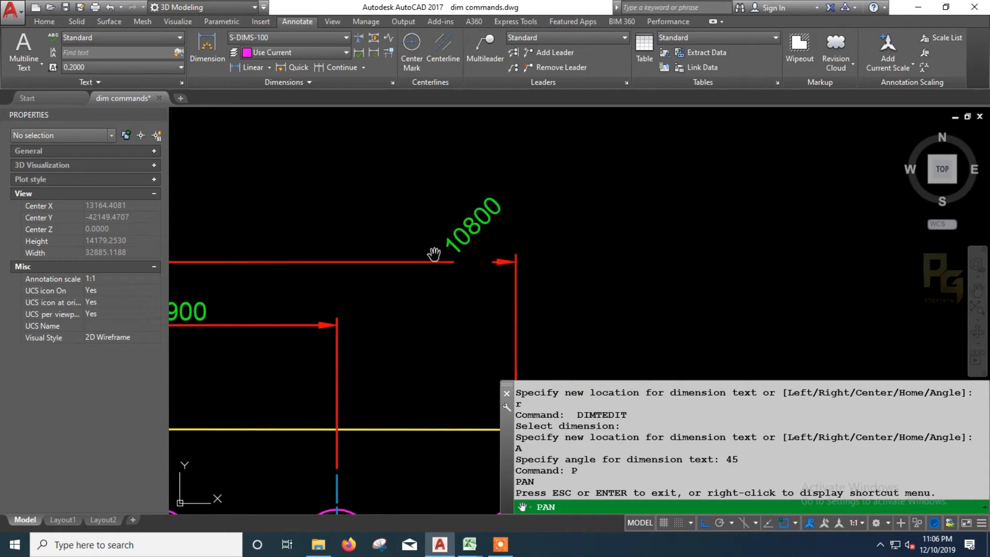
pyautogui.moveTo(216, 305)
pyautogui.mouseDown()
pyautogui.moveTo(323, 293)
pyautogui.moveTo(268, 304)
pyautogui.mouseUp()
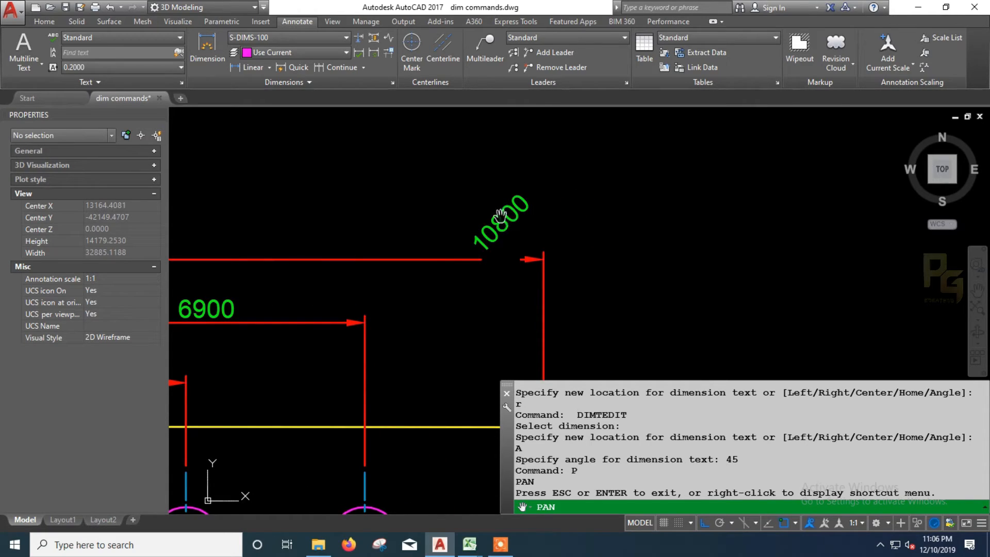
pyautogui.scroll(-2, 500, 216)
pyautogui.moveTo(501, 215); pyautogui.dragTo(491, 235)
pyautogui.press('Escape')
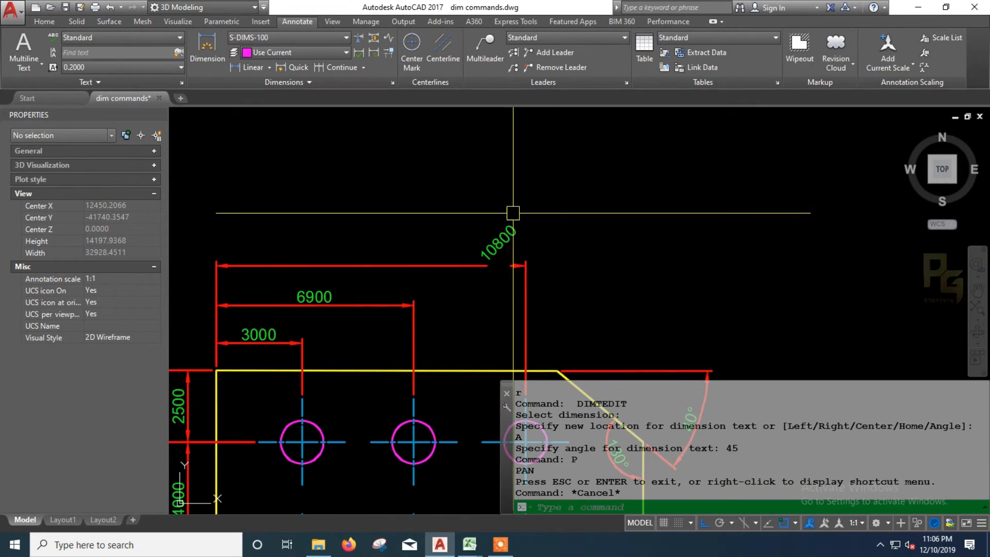
pyautogui.press('Return')
pyautogui.press('Escape')
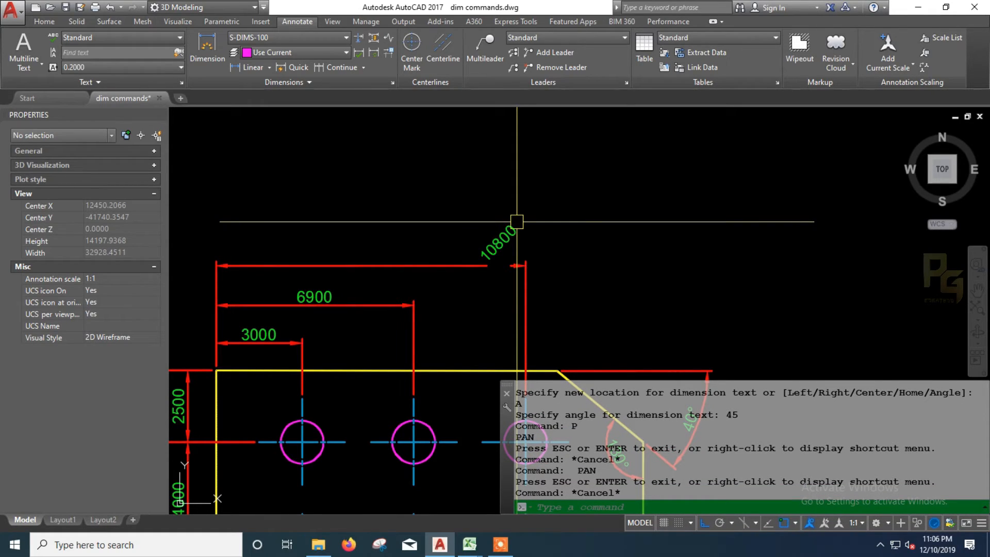
# Reset the rotated text of the 10800 dimension with the Home option of DIMTEDIT
pyautogui.write('DIMTED')
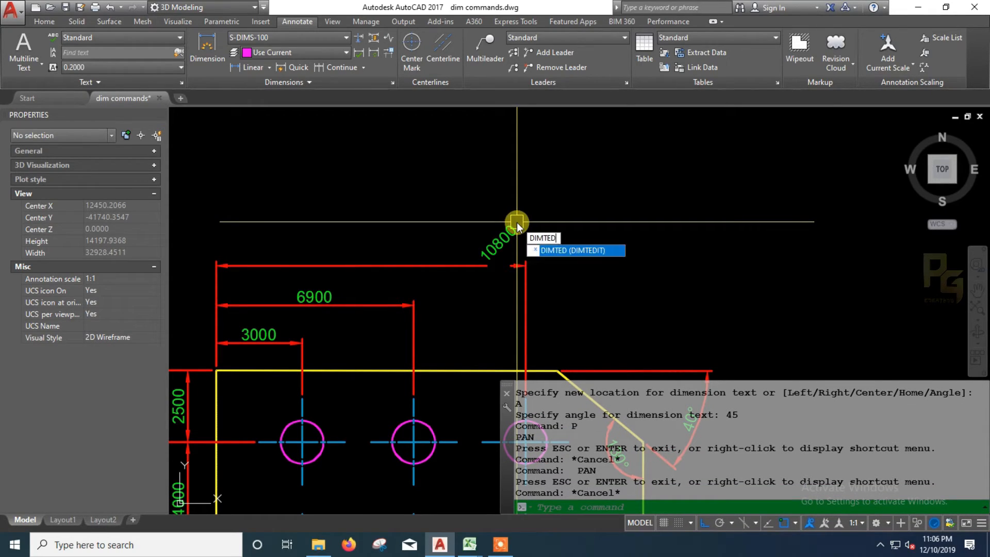
pyautogui.press('Return')
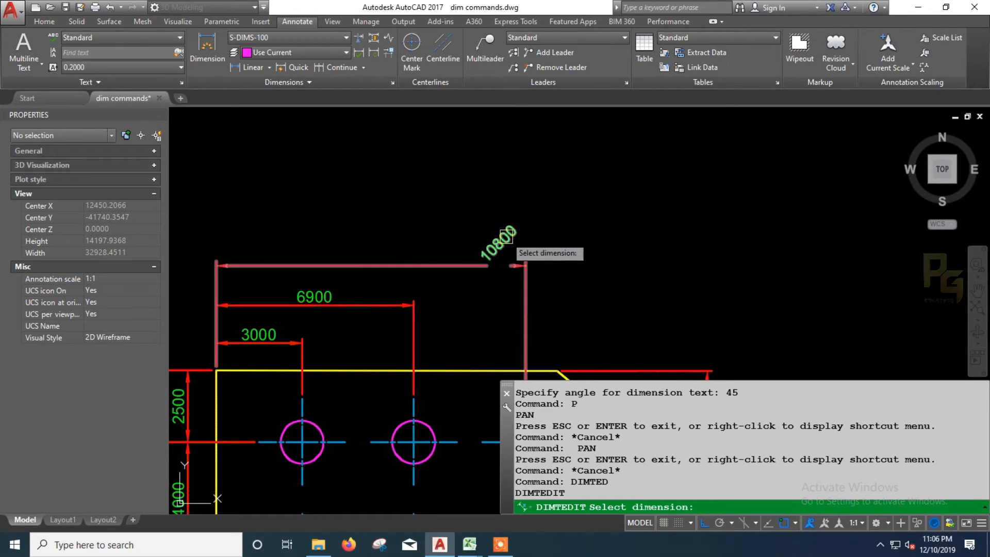
pyautogui.click(507, 236)
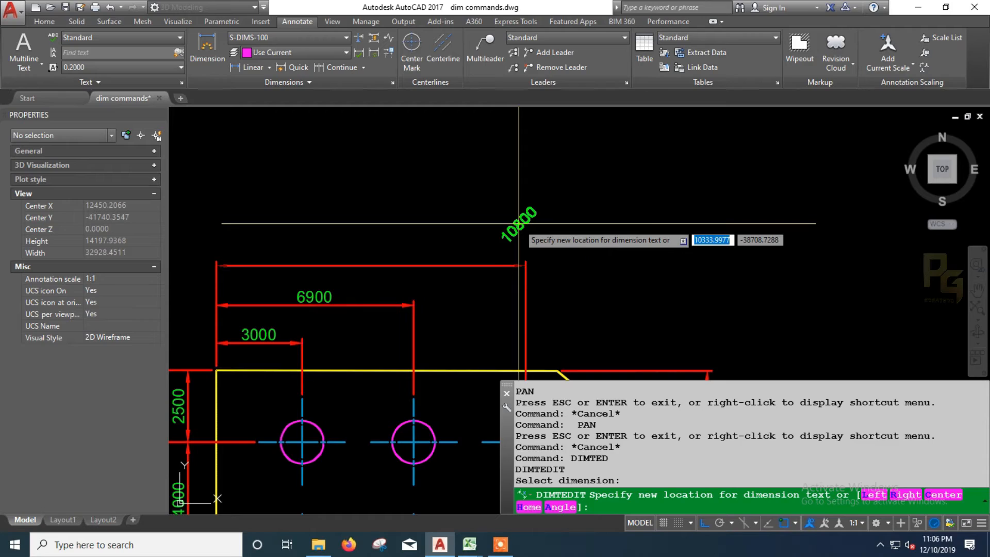
pyautogui.write('h')
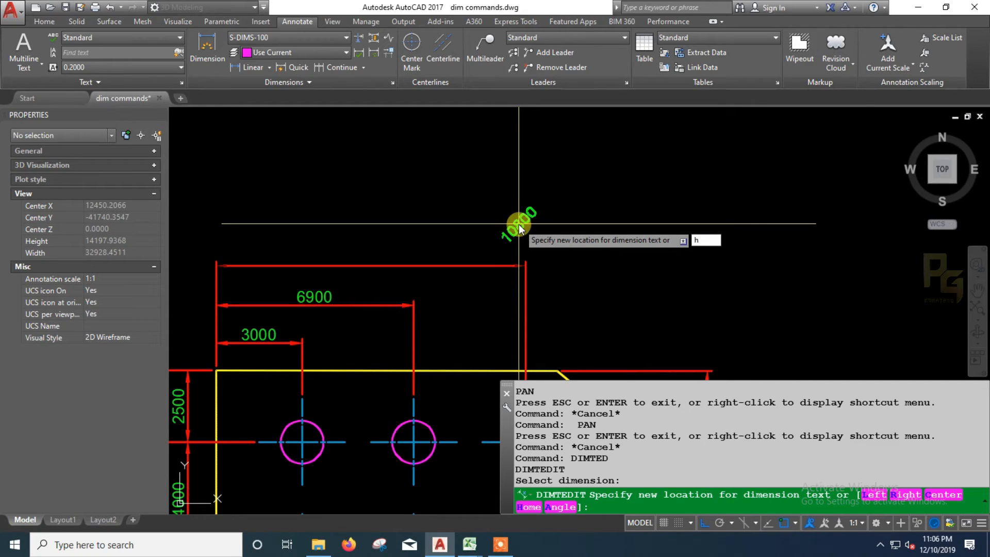
pyautogui.press('Return')
pyautogui.write('p')
pyautogui.press('Return')
pyautogui.moveTo(496, 249); pyautogui.dragTo(506, 246)
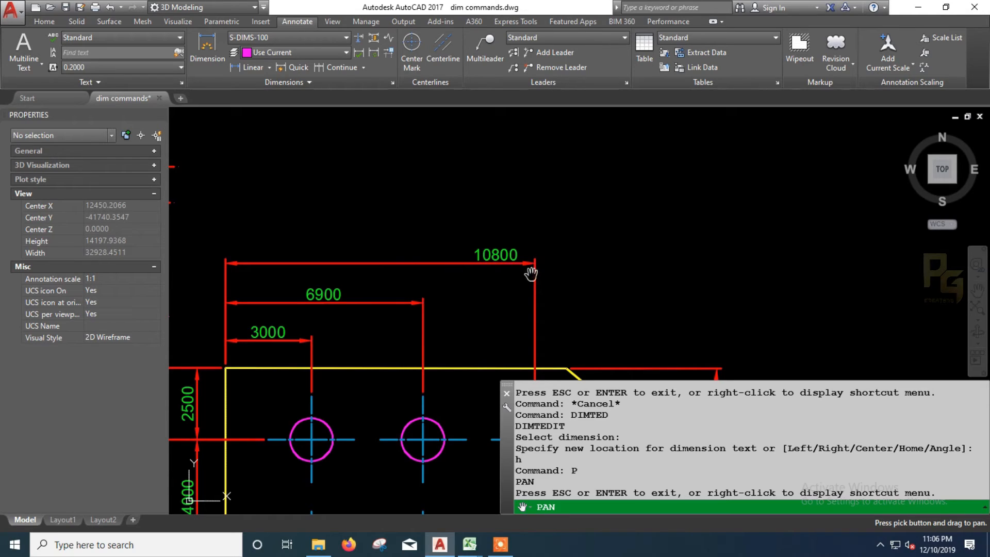
pyautogui.moveTo(511, 259); pyautogui.dragTo(516, 261)
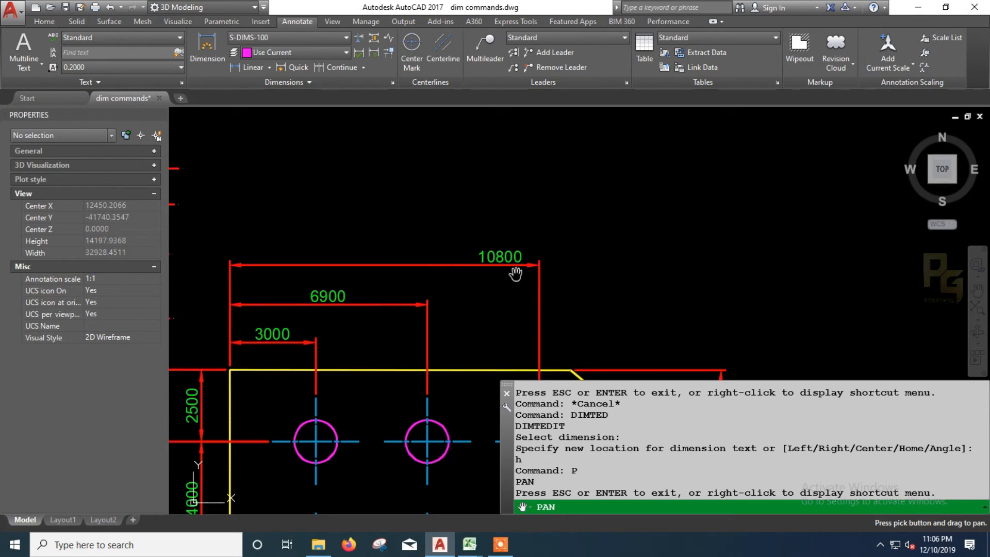
pyautogui.moveTo(503, 227); pyautogui.dragTo(506, 228)
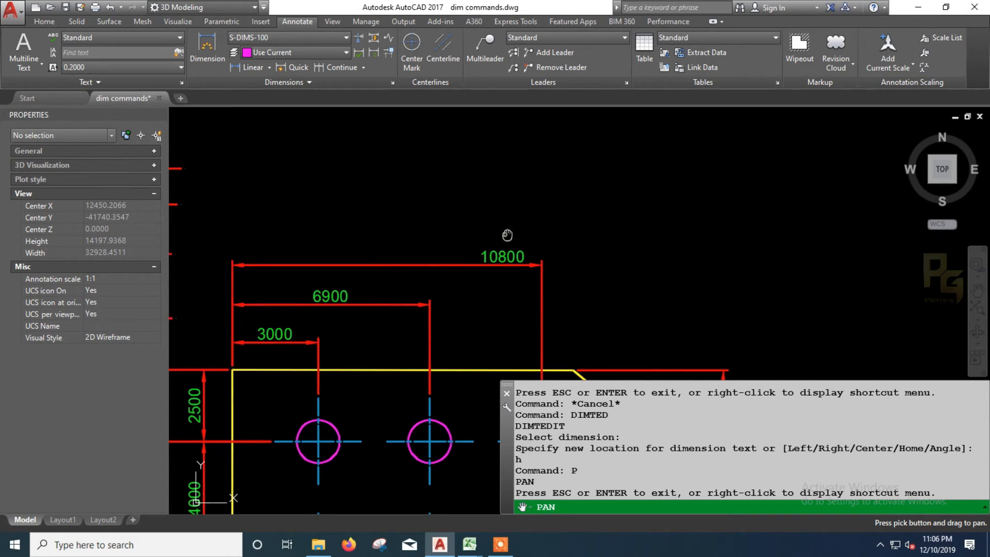
pyautogui.press('Escape')
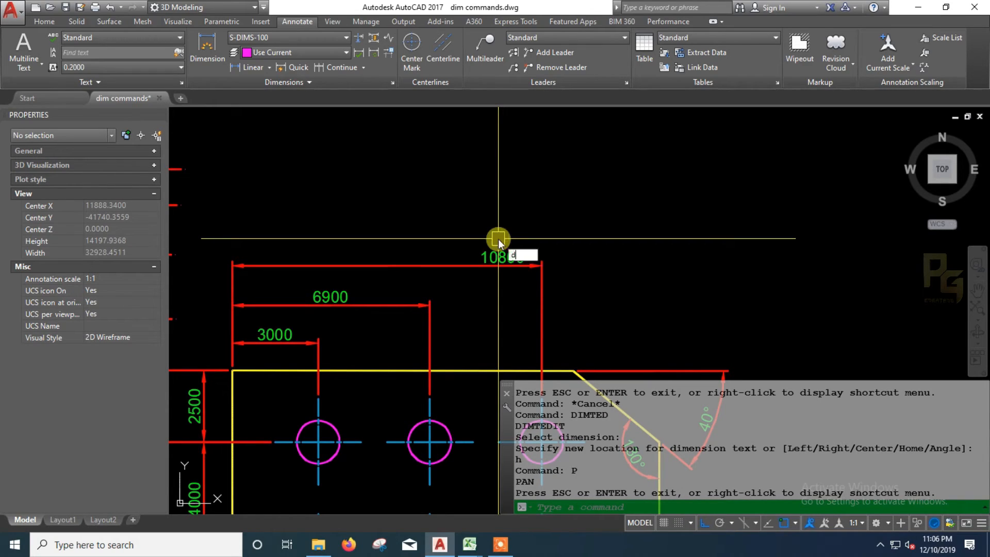
pyautogui.press('Escape')
# Center the text of the 10800 dimension above the plate on its dimension line with DIMTEDIT
pyautogui.write('dimted')
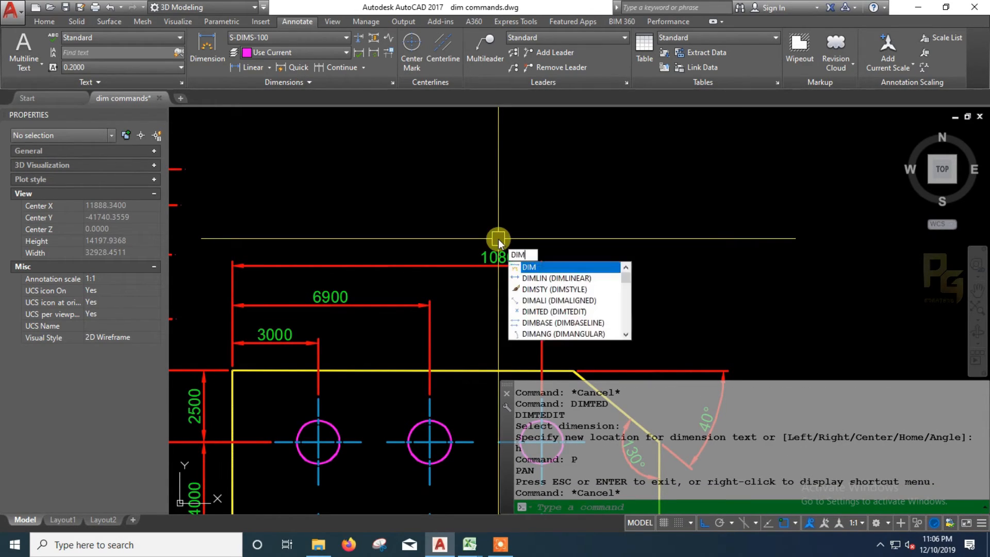
pyautogui.press('Return')
pyautogui.click(497, 255)
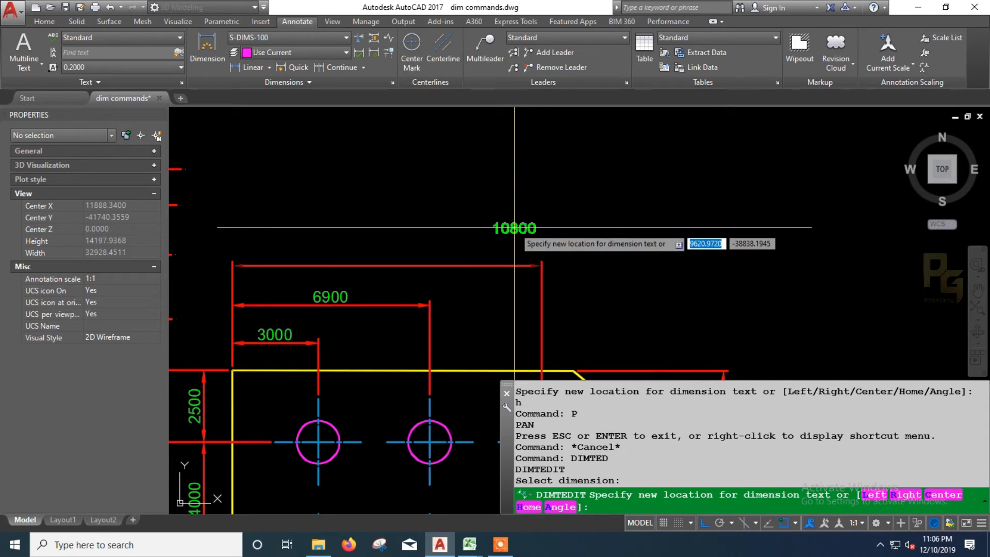
pyautogui.write('c')
pyautogui.press('Return')
pyautogui.write('p')
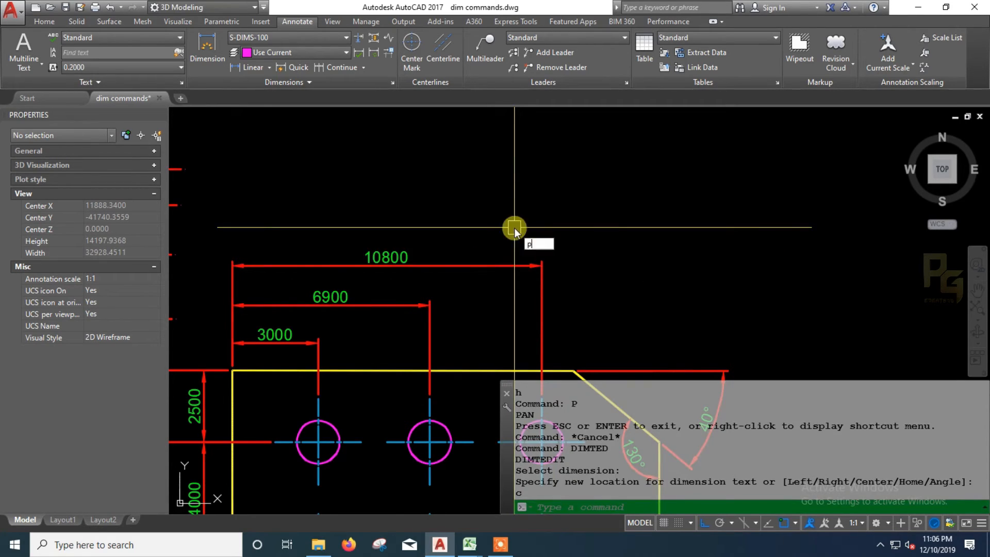
pyautogui.press('Return')
pyautogui.scroll(-3, 515, 229)
pyautogui.moveTo(352, 181); pyautogui.dragTo(365, 288)
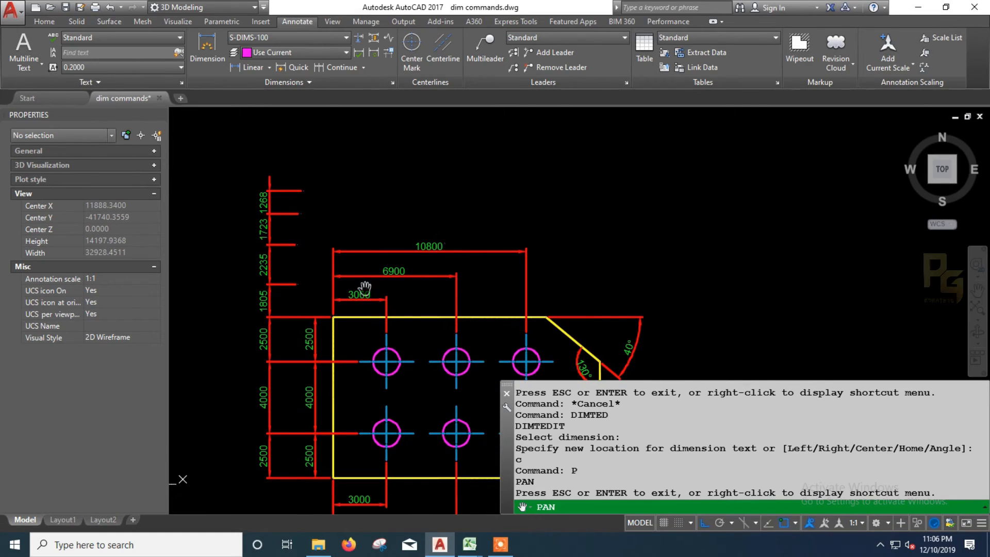
pyautogui.moveTo(459, 267); pyautogui.dragTo(439, 273)
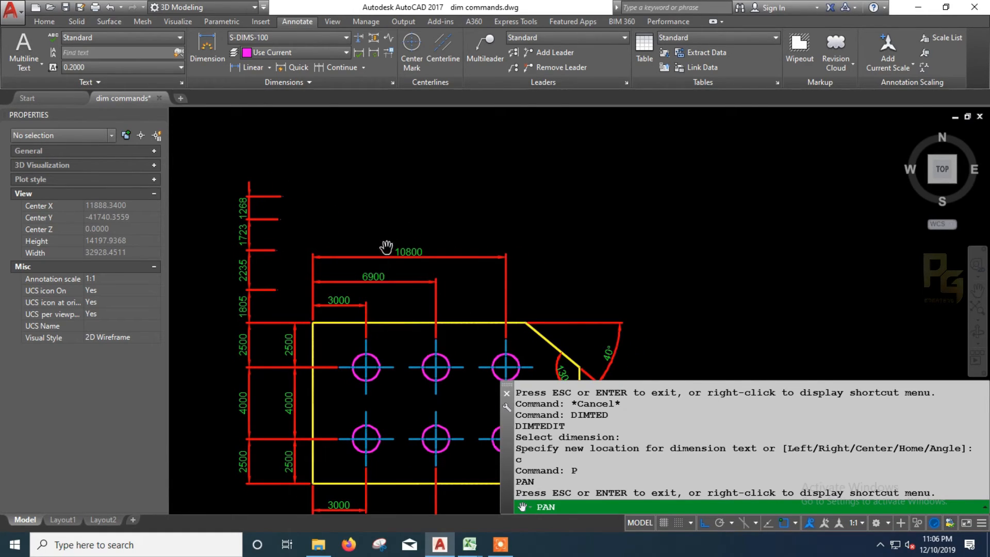
pyautogui.press('Escape')
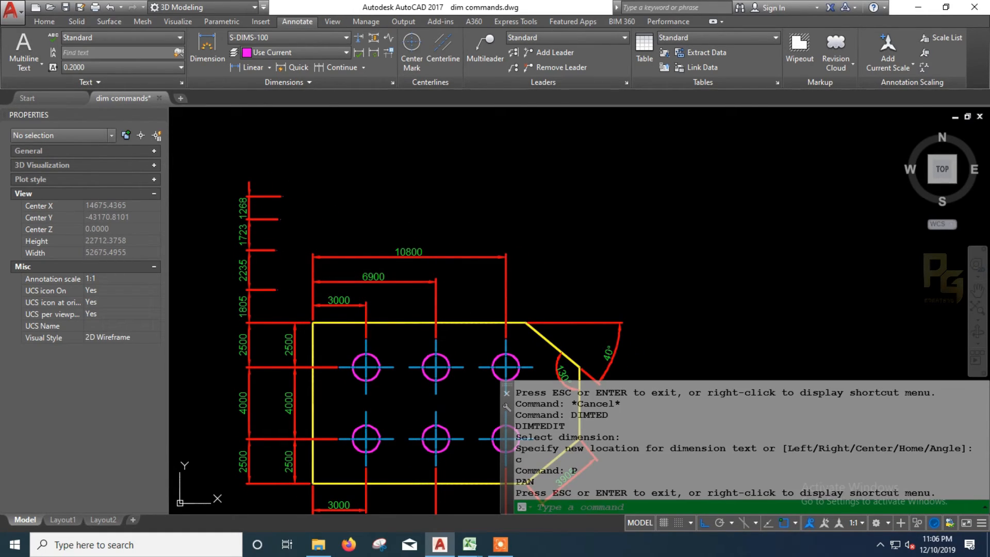
pyautogui.write('te')
pyautogui.press('BackSpace')
pyautogui.press('BackSpace')
pyautogui.write('dimte')
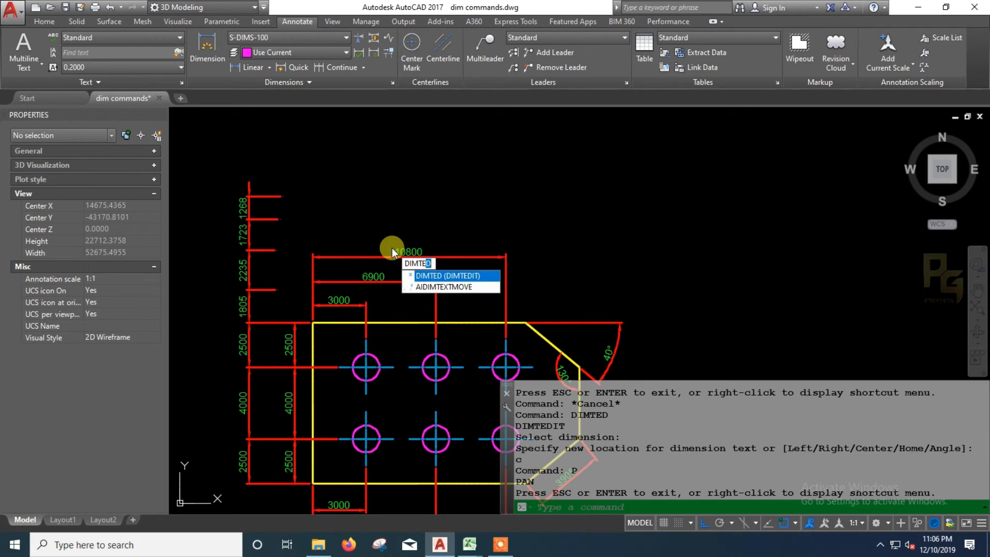
pyautogui.press('Return')
pyautogui.click(399, 231)
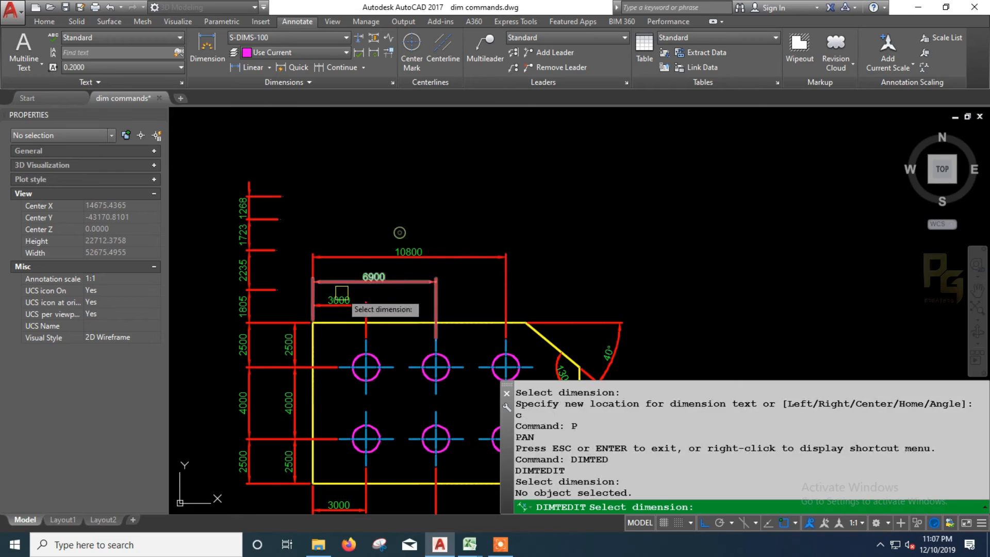
pyautogui.click(396, 249)
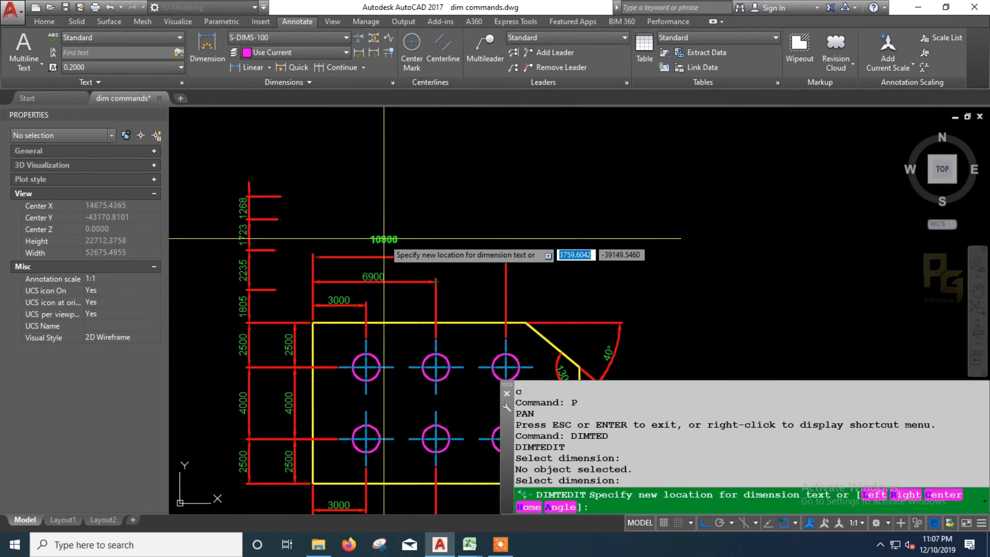
pyautogui.press('Escape')
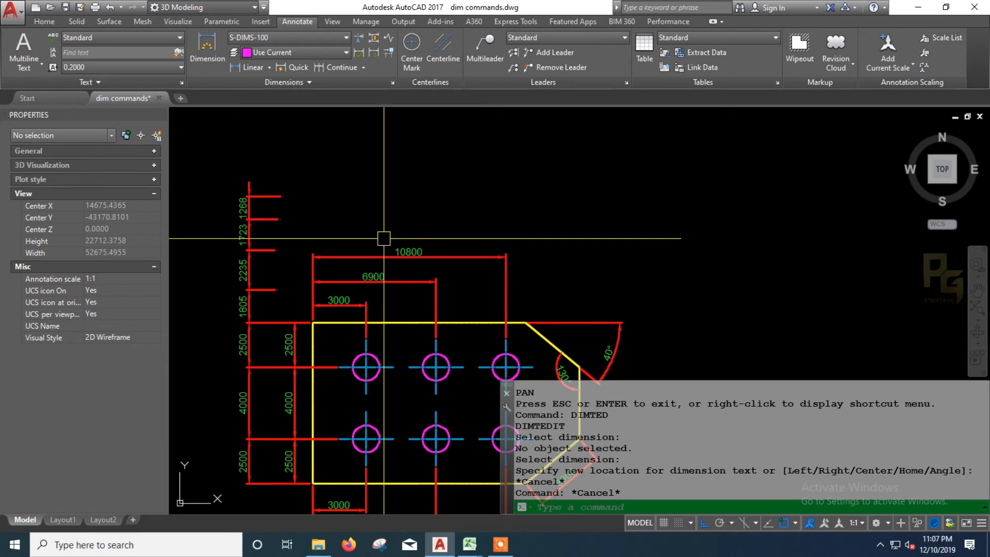